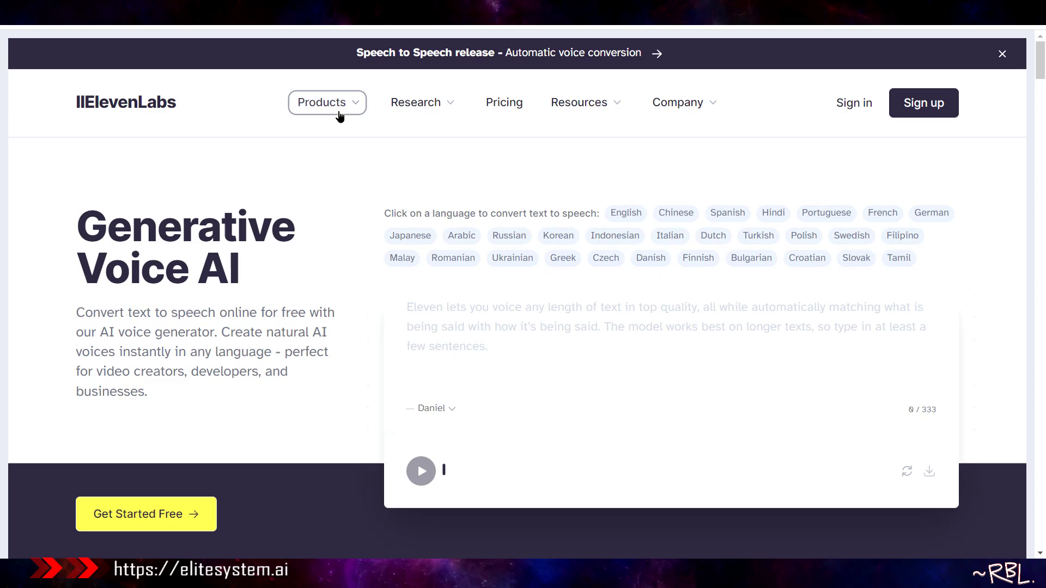
Bring up the ElevenLabs Products menu to find Speech to Speech under Speech Synthesis.
{"action": "mouse_move", "coordinate": [340, 117]}
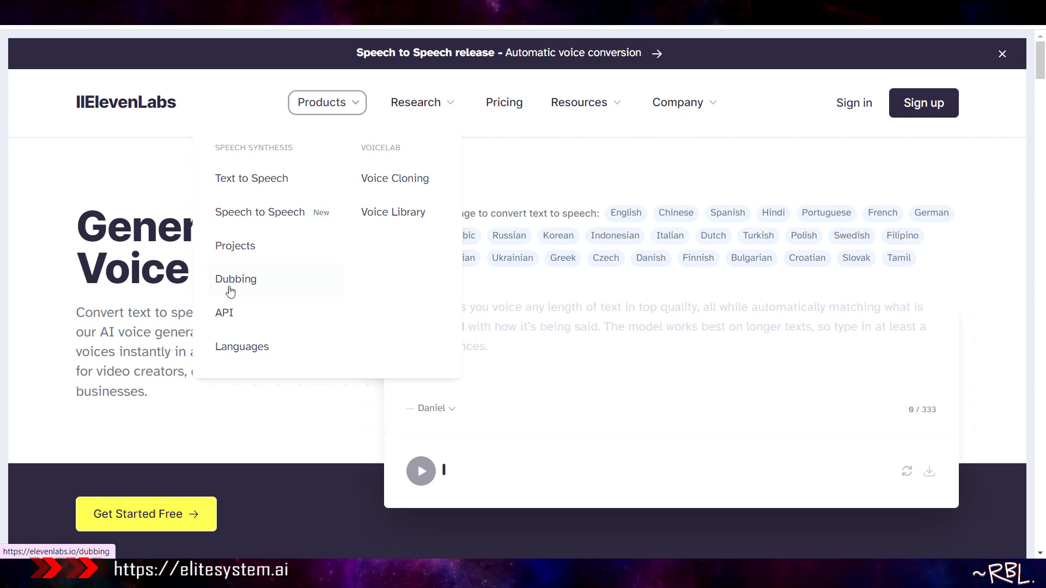
{"action": "left_click", "coordinate": [260, 214]}
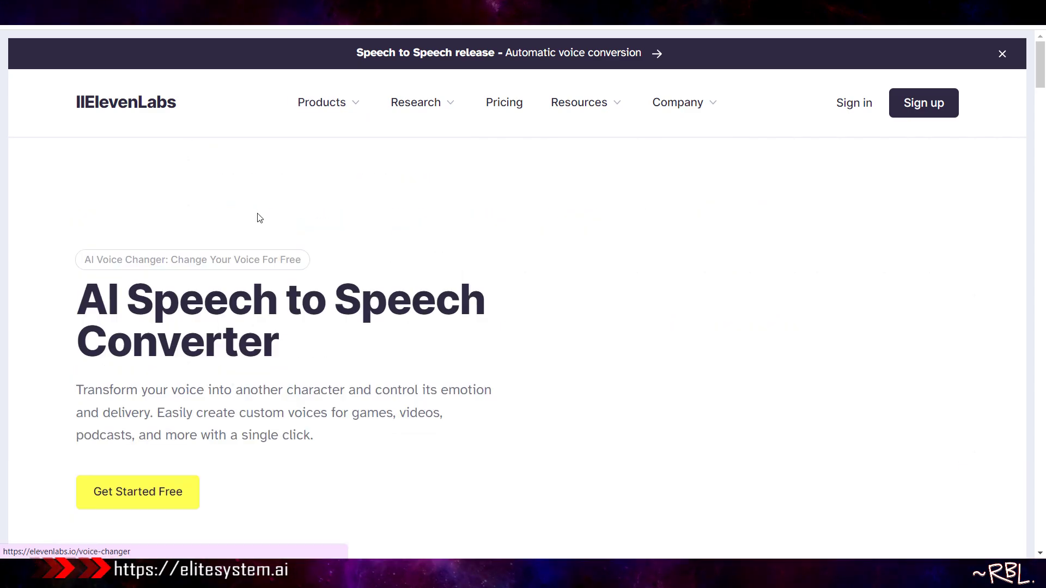
{"action": "scroll", "coordinate": [523, 327], "scroll_direction": "down", "scroll_amount": 1}
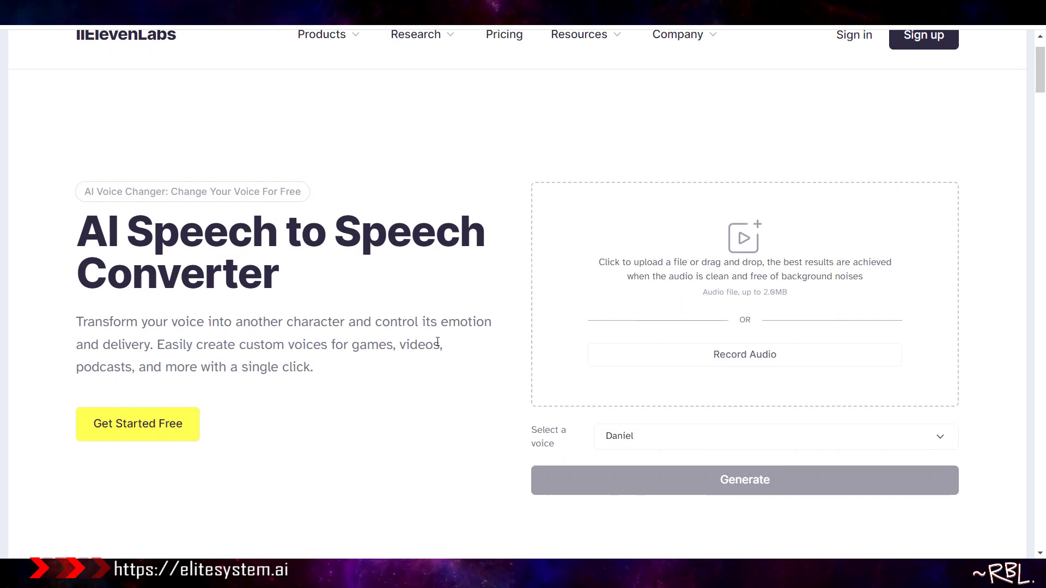
{"action": "scroll", "coordinate": [413, 358], "scroll_direction": "down", "scroll_amount": 2}
{"action": "scroll", "coordinate": [572, 355], "scroll_direction": "up", "scroll_amount": 3}
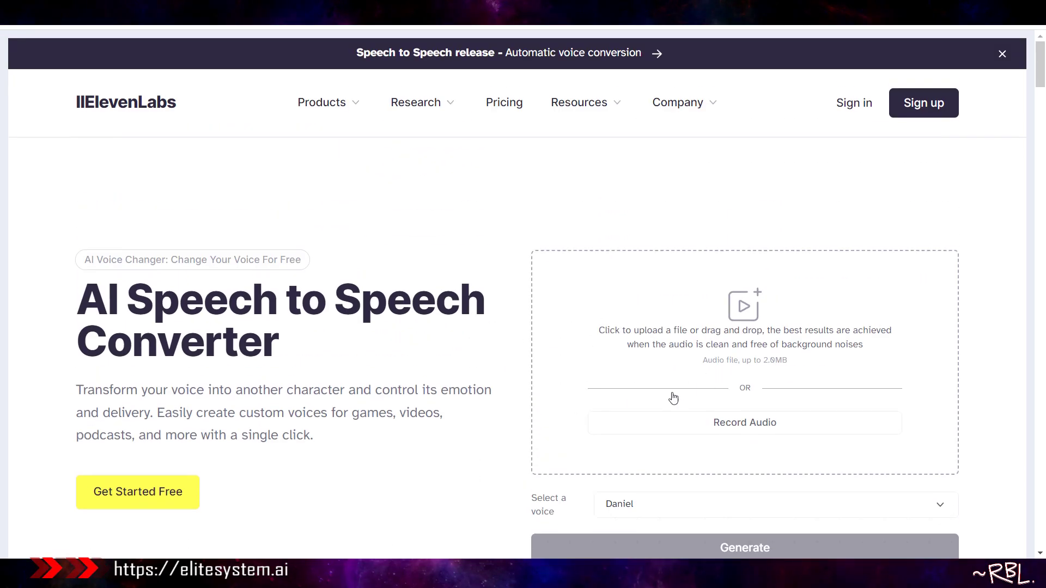
{"action": "scroll", "coordinate": [498, 444], "scroll_direction": "down", "scroll_amount": 2}
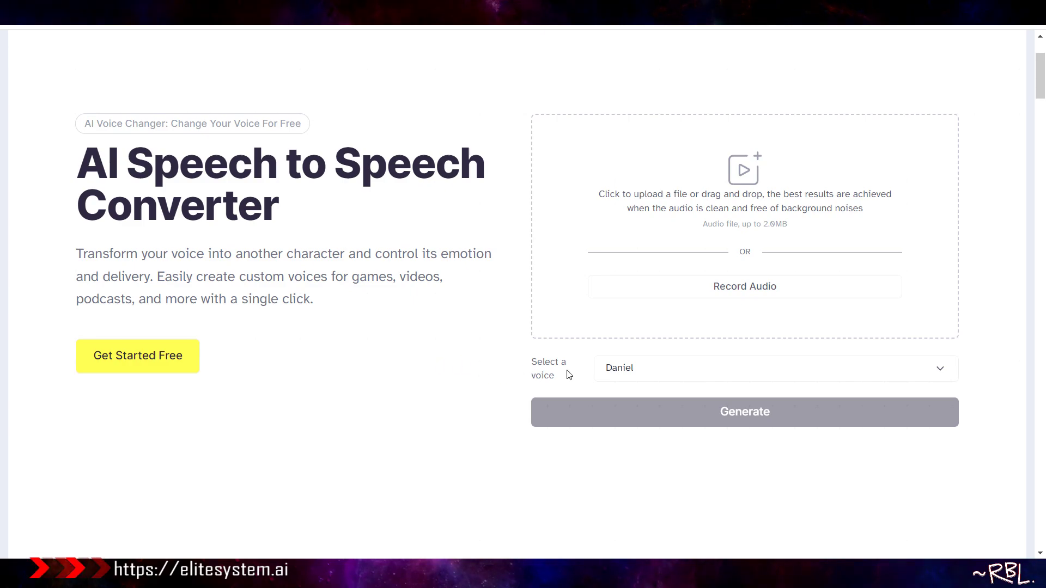
{"action": "left_click", "coordinate": [598, 371]}
{"action": "scroll", "coordinate": [518, 382], "scroll_direction": "down", "scroll_amount": 3}
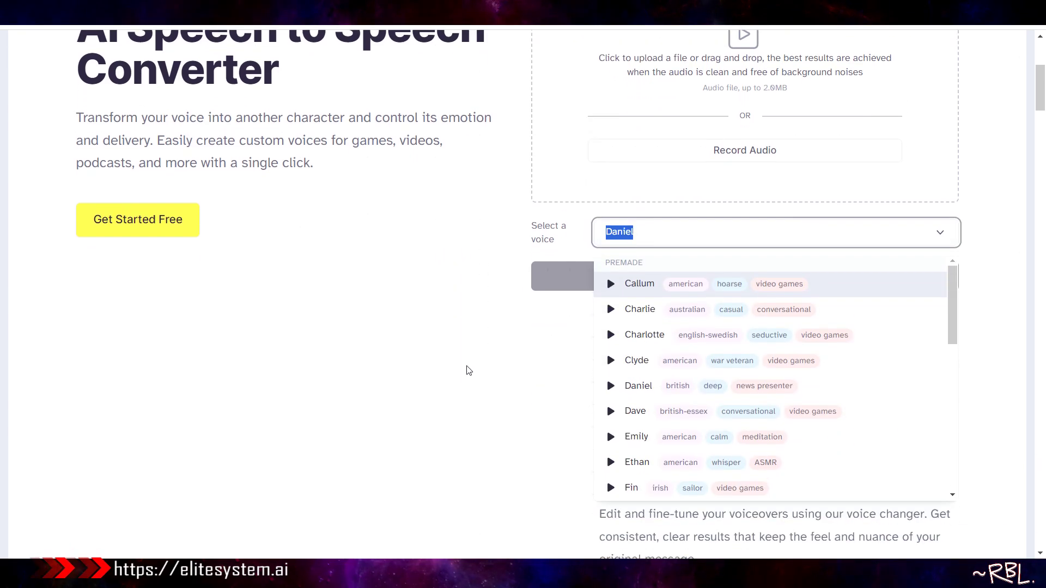
{"action": "left_click", "coordinate": [420, 351]}
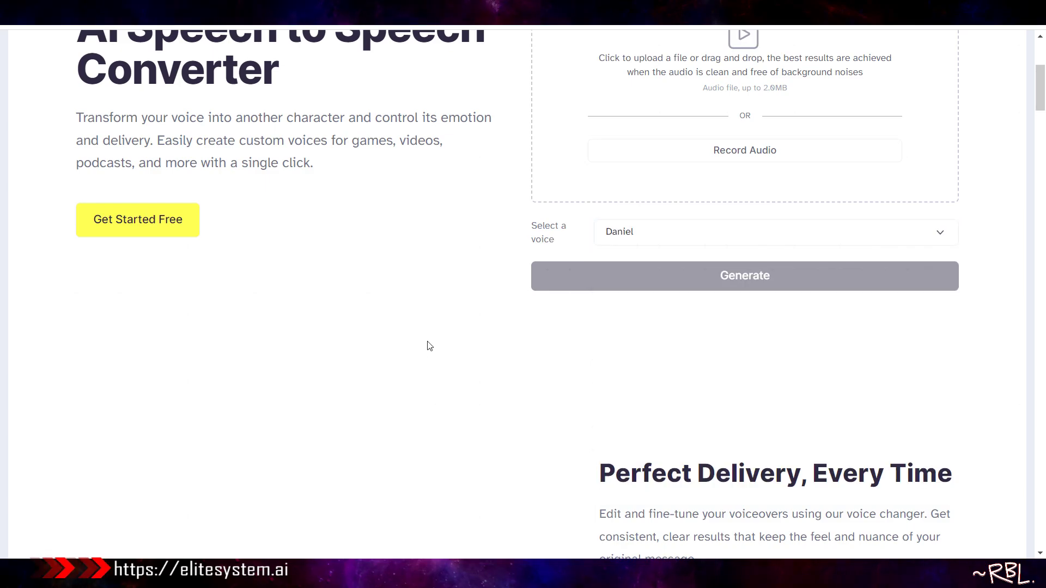
{"action": "scroll", "coordinate": [430, 346], "scroll_direction": "up", "scroll_amount": 4}
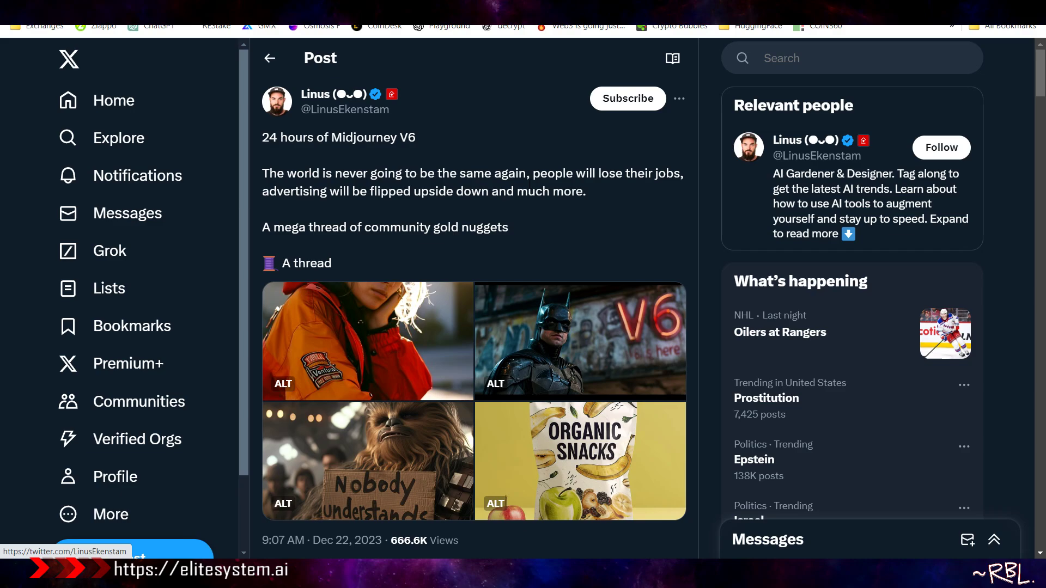
Scroll the Midjourney V6 thread past the image grid to the first reply about writing text.
{"action": "scroll", "coordinate": [842, 324], "scroll_direction": "down", "scroll_amount": 4}
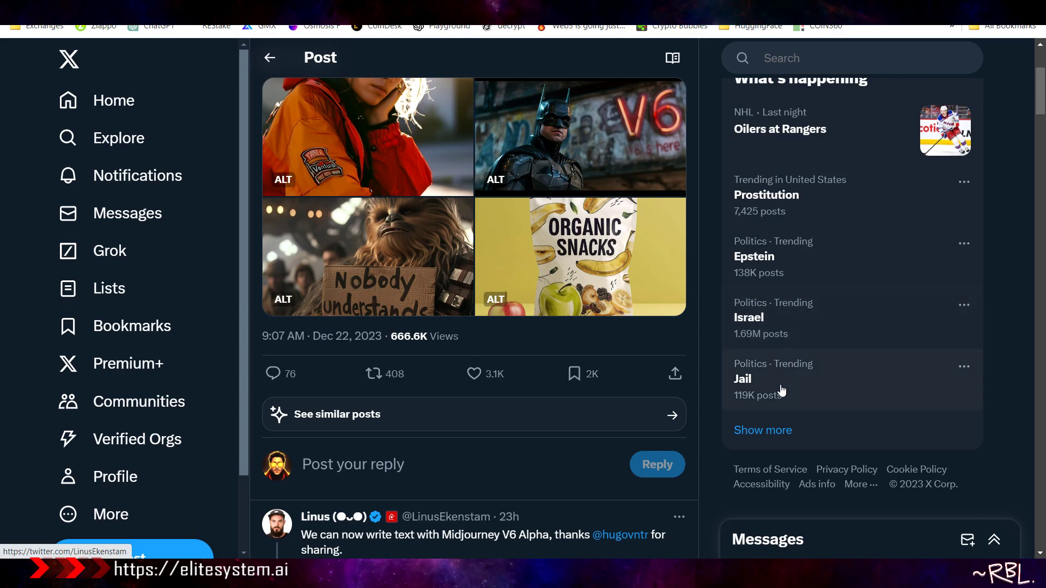
{"action": "scroll", "coordinate": [783, 390], "scroll_direction": "up", "scroll_amount": 4}
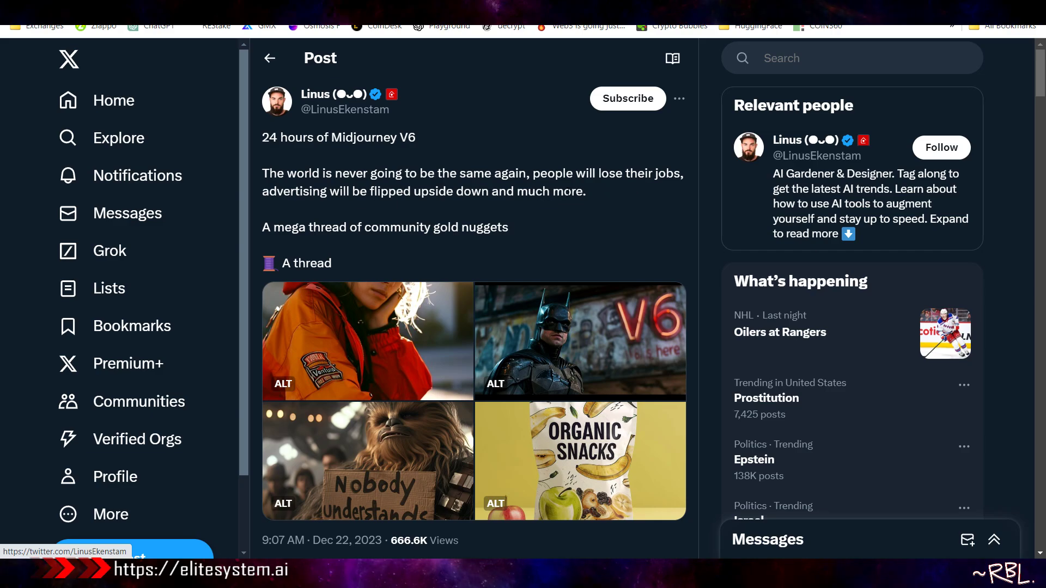
{"action": "scroll", "coordinate": [769, 365], "scroll_direction": "down", "scroll_amount": 3}
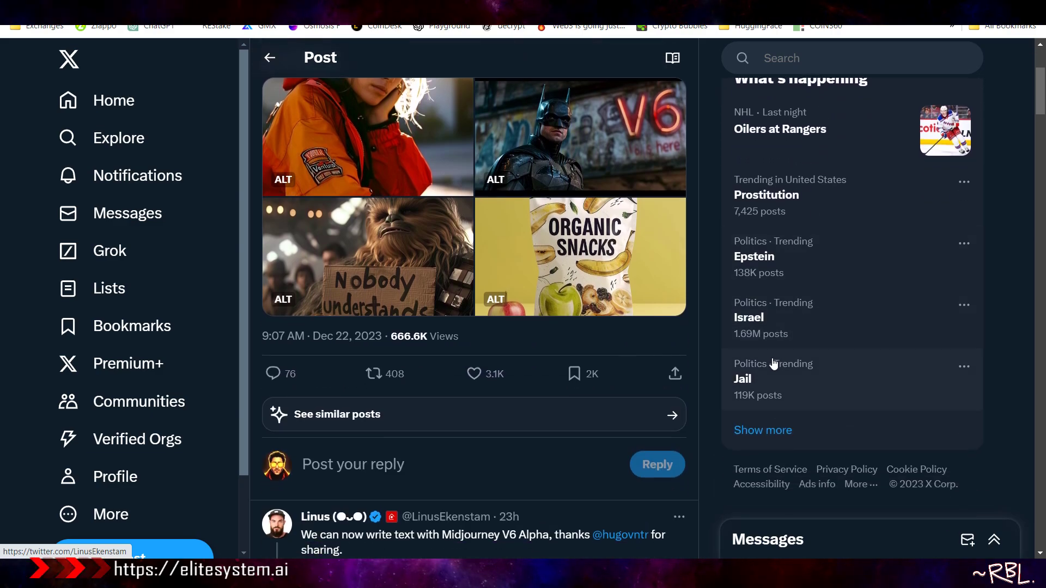
{"action": "scroll", "coordinate": [767, 376], "scroll_direction": "up", "scroll_amount": 3}
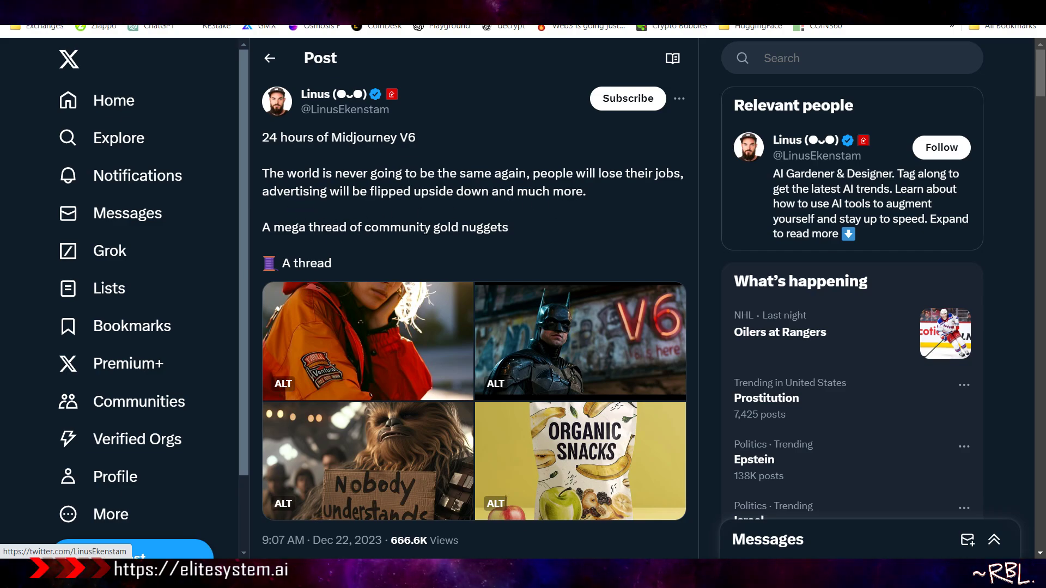
{"action": "scroll", "coordinate": [364, 247], "scroll_direction": "down", "scroll_amount": 3}
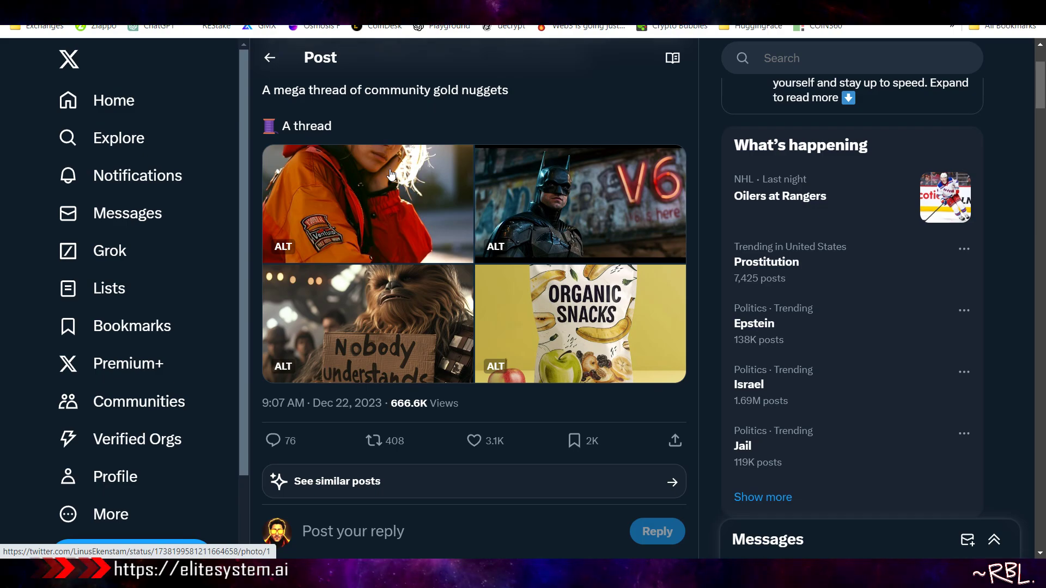
{"action": "scroll", "coordinate": [382, 182], "scroll_direction": "down", "scroll_amount": 3}
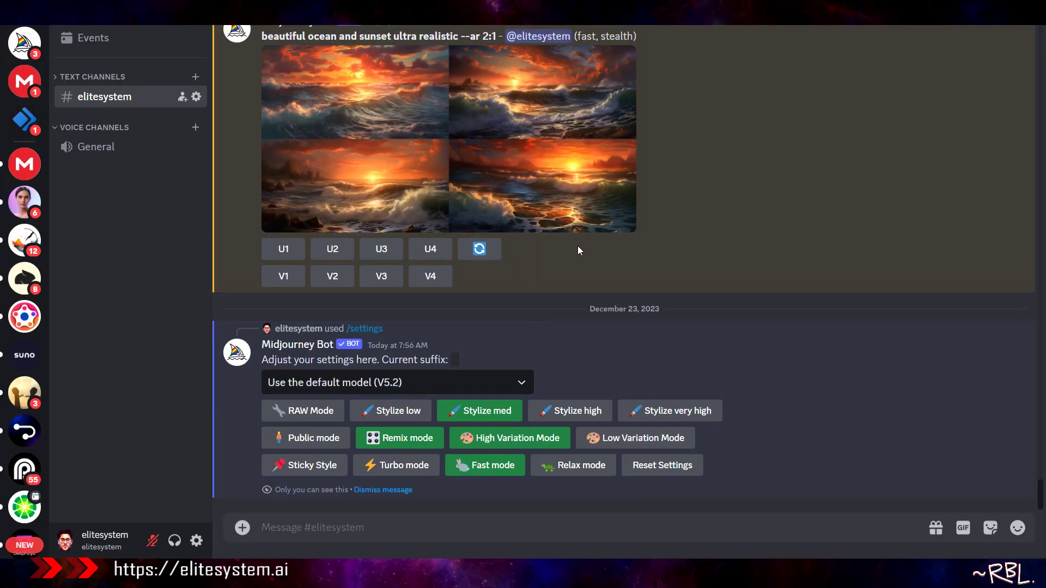
{"action": "left_click", "coordinate": [480, 384]}
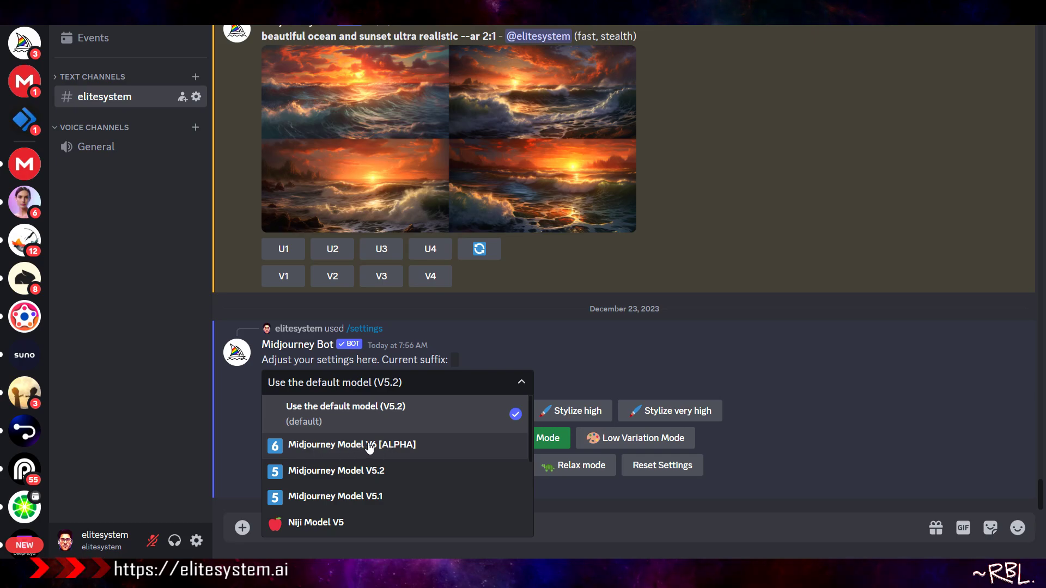
{"action": "left_click", "coordinate": [662, 364]}
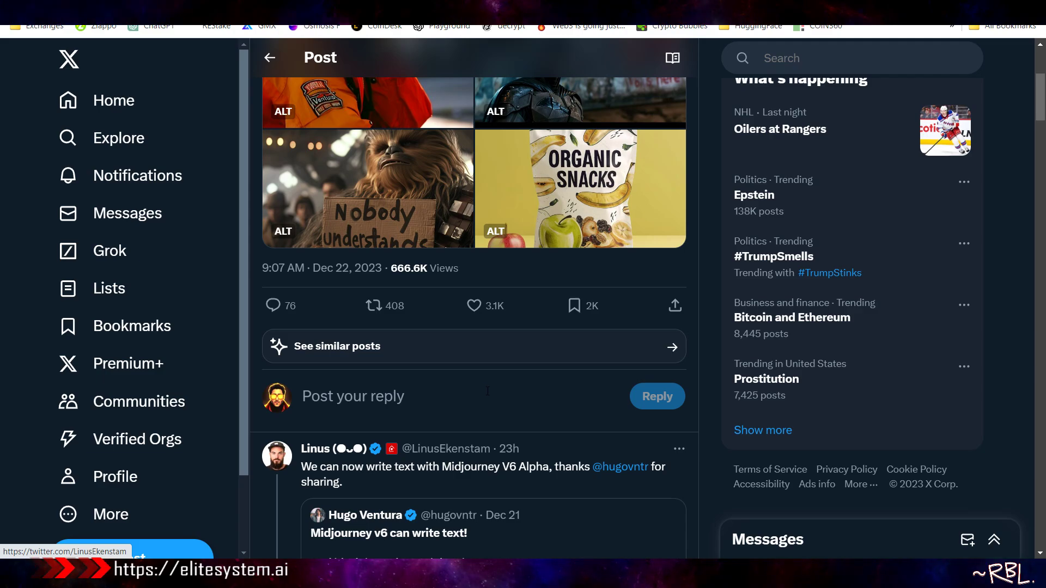
Scroll down the thread's text-in-image examples to the Batman 'V6' post.
{"action": "scroll", "coordinate": [487, 392], "scroll_direction": "down", "scroll_amount": 3}
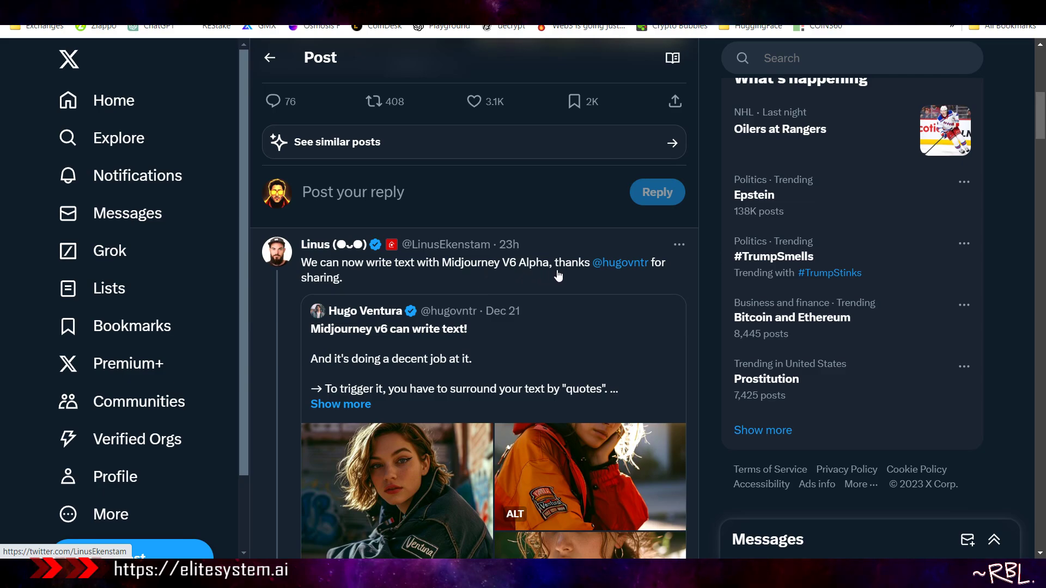
{"action": "scroll", "coordinate": [461, 290], "scroll_direction": "down", "scroll_amount": 3}
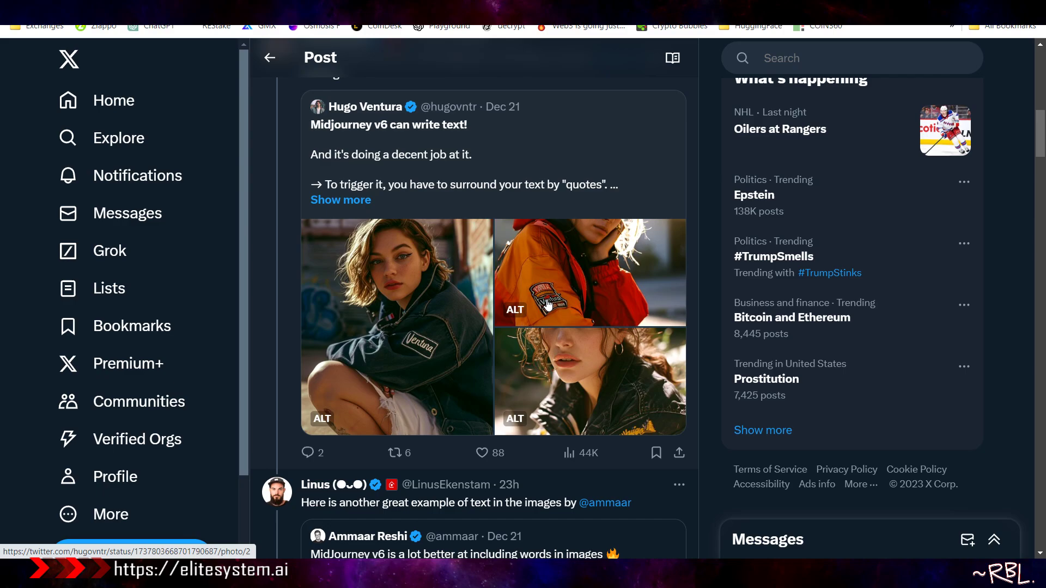
{"action": "scroll", "coordinate": [547, 308], "scroll_direction": "down", "scroll_amount": 3}
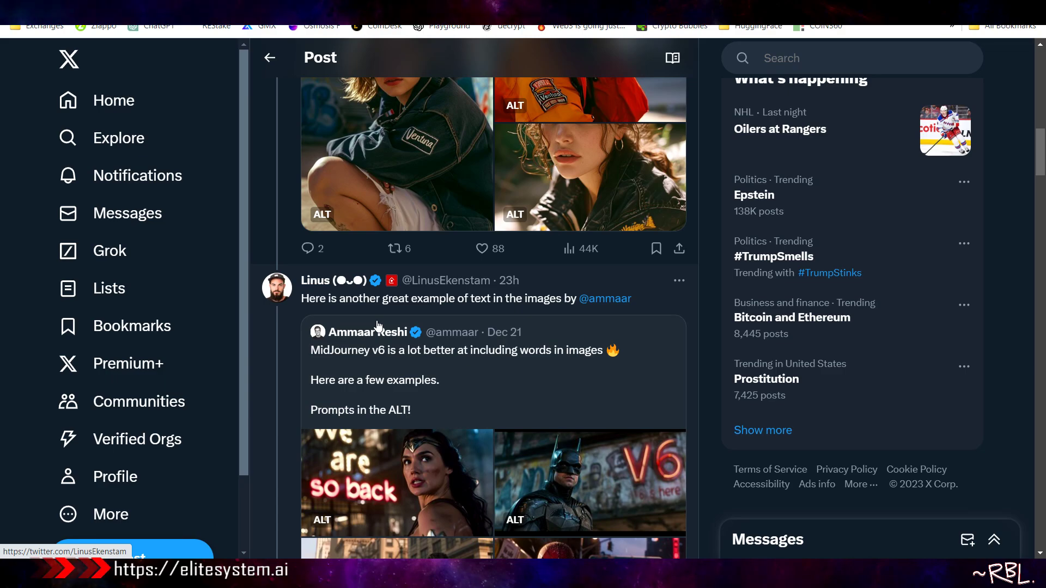
{"action": "scroll", "coordinate": [430, 345], "scroll_direction": "down", "scroll_amount": 2}
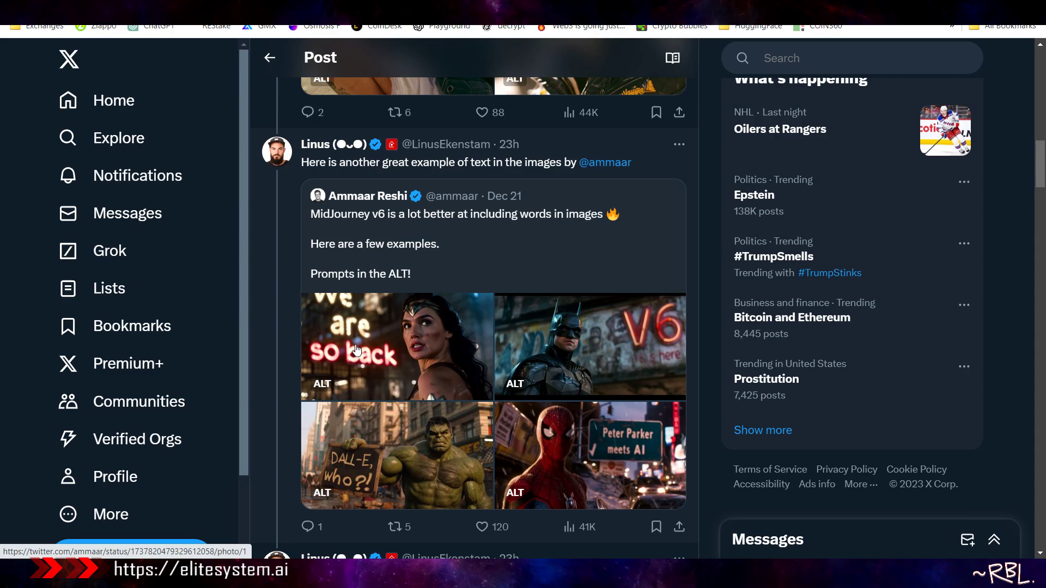
{"action": "scroll", "coordinate": [594, 366], "scroll_direction": "down", "scroll_amount": 1}
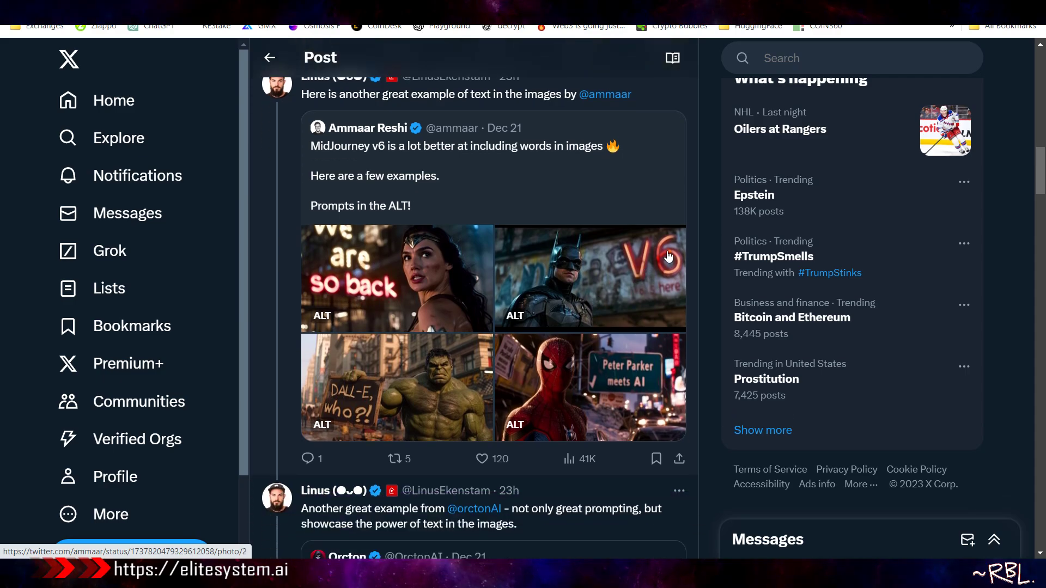
View the Batman V6 image full size, then continue down to the Star Wars examples.
{"action": "left_click", "coordinate": [612, 276]}
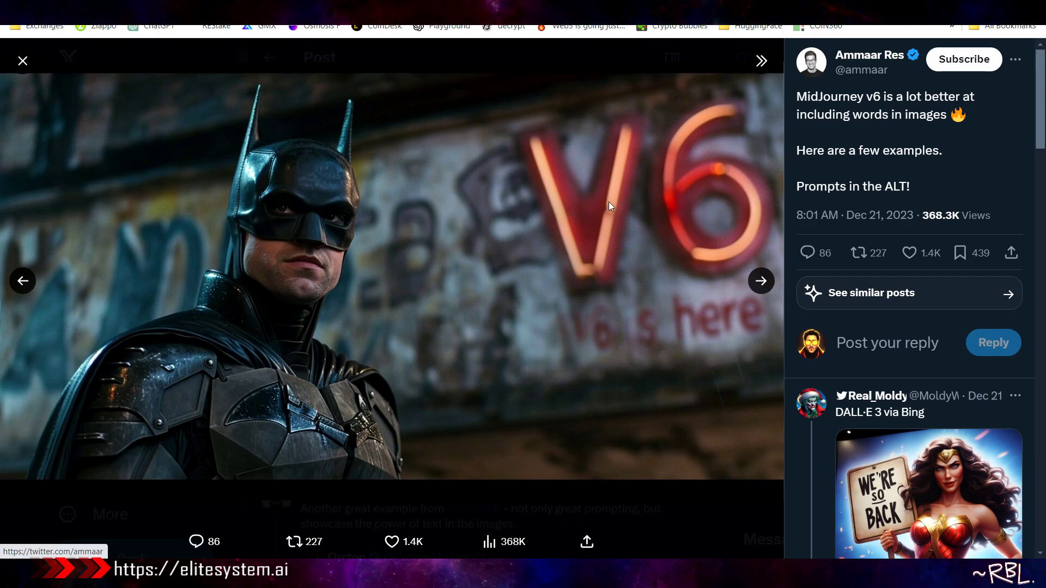
{"action": "left_click", "coordinate": [23, 60]}
{"action": "scroll", "coordinate": [378, 320], "scroll_direction": "down", "scroll_amount": 3}
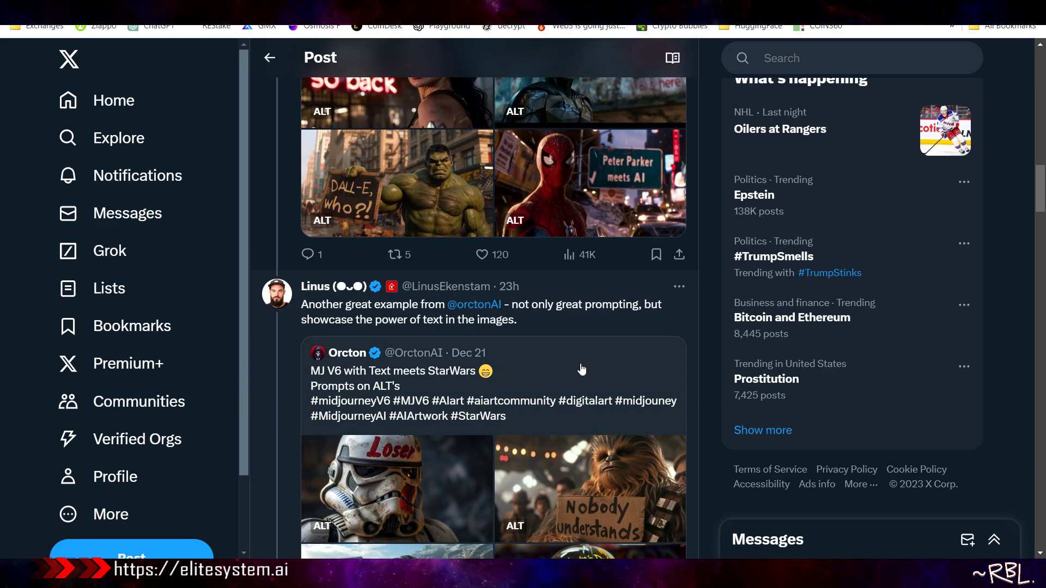
Scroll past the Star Wars, comparison and Multi Prompts posts to the quoted Rasputin ultra-realism tweet.
{"action": "scroll", "coordinate": [582, 370], "scroll_direction": "down", "scroll_amount": 1}
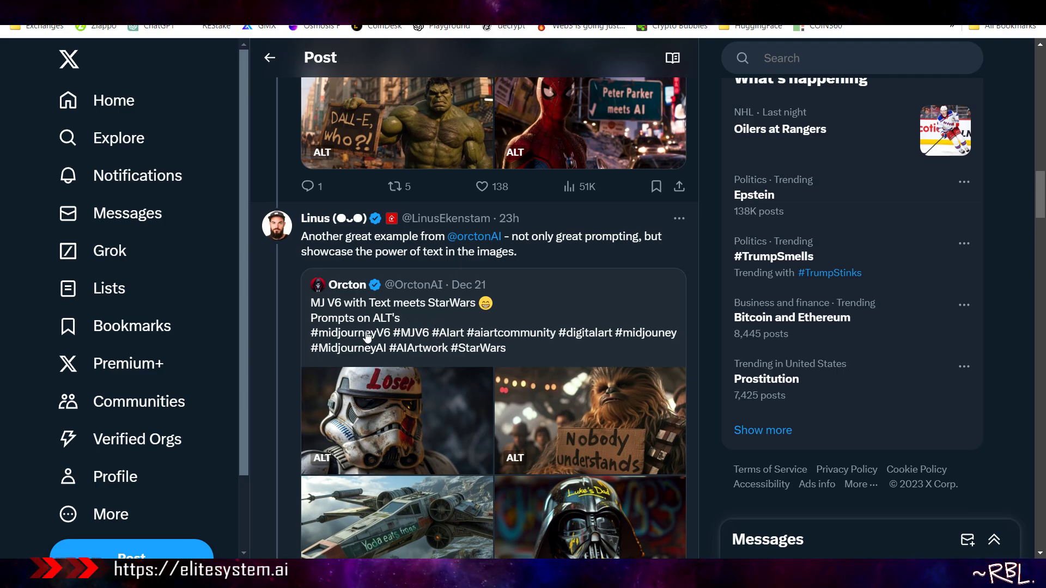
{"action": "scroll", "coordinate": [394, 353], "scroll_direction": "down", "scroll_amount": 2}
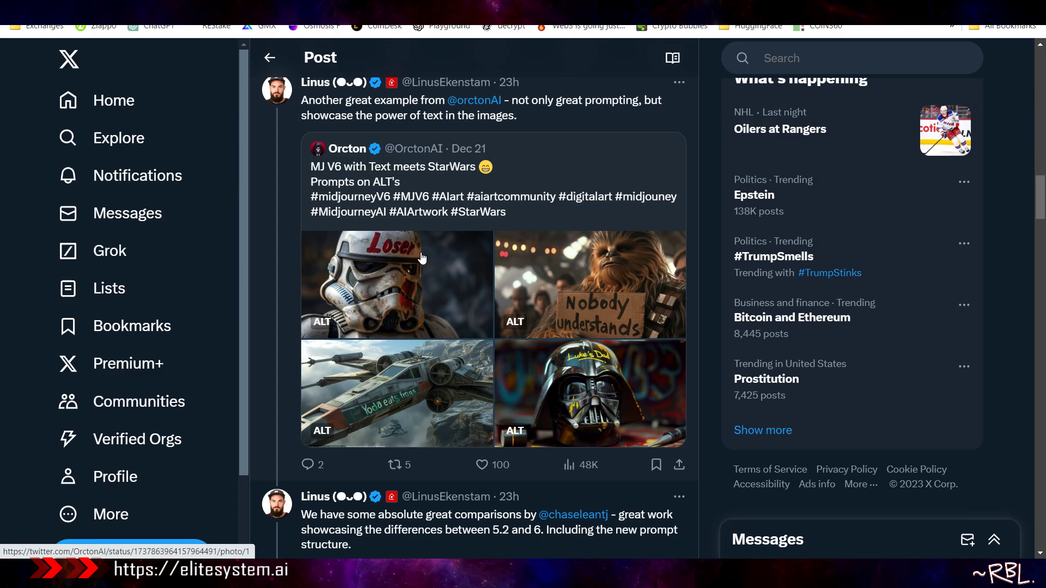
{"action": "scroll", "coordinate": [446, 265], "scroll_direction": "down", "scroll_amount": 3}
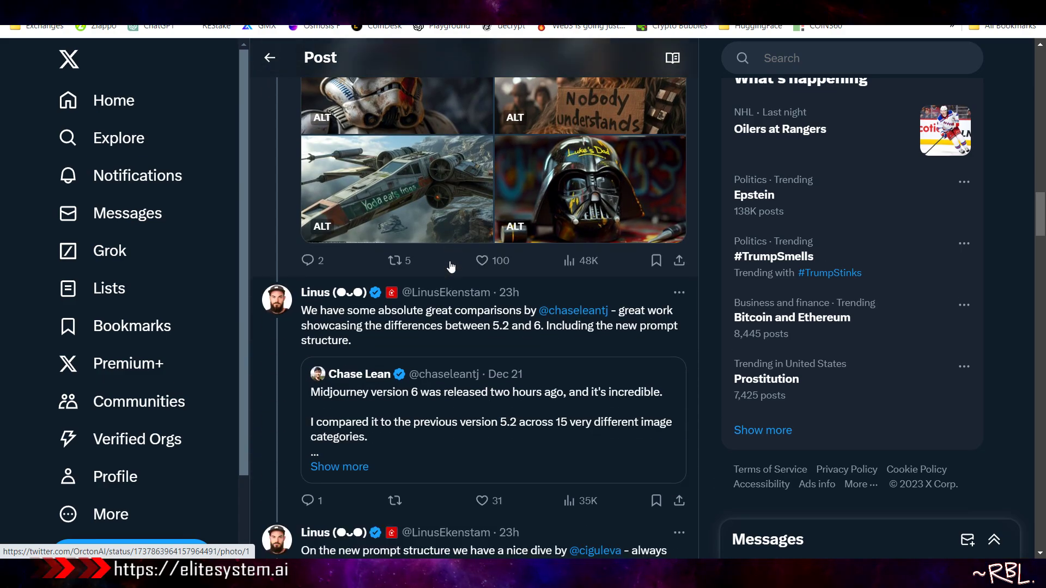
{"action": "scroll", "coordinate": [451, 266], "scroll_direction": "up", "scroll_amount": 5}
{"action": "scroll", "coordinate": [467, 312], "scroll_direction": "down", "scroll_amount": 4}
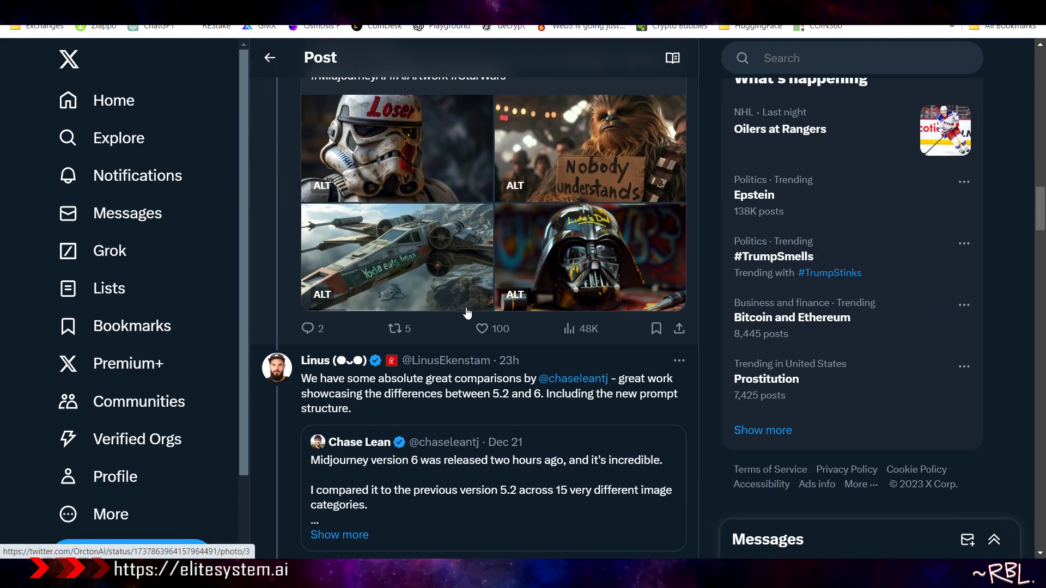
{"action": "scroll", "coordinate": [485, 319], "scroll_direction": "up", "scroll_amount": 1}
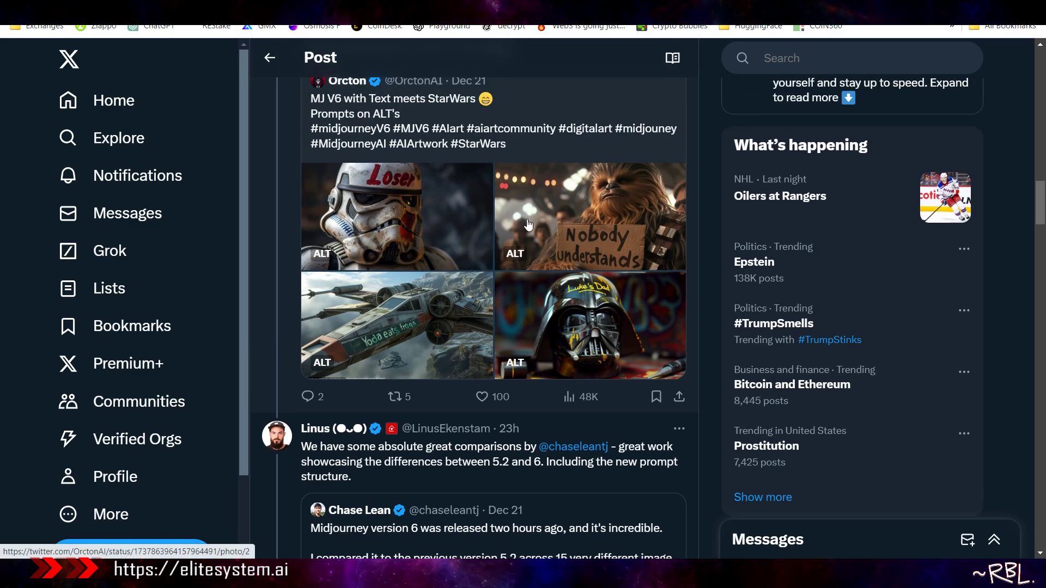
{"action": "scroll", "coordinate": [428, 246], "scroll_direction": "up", "scroll_amount": 3}
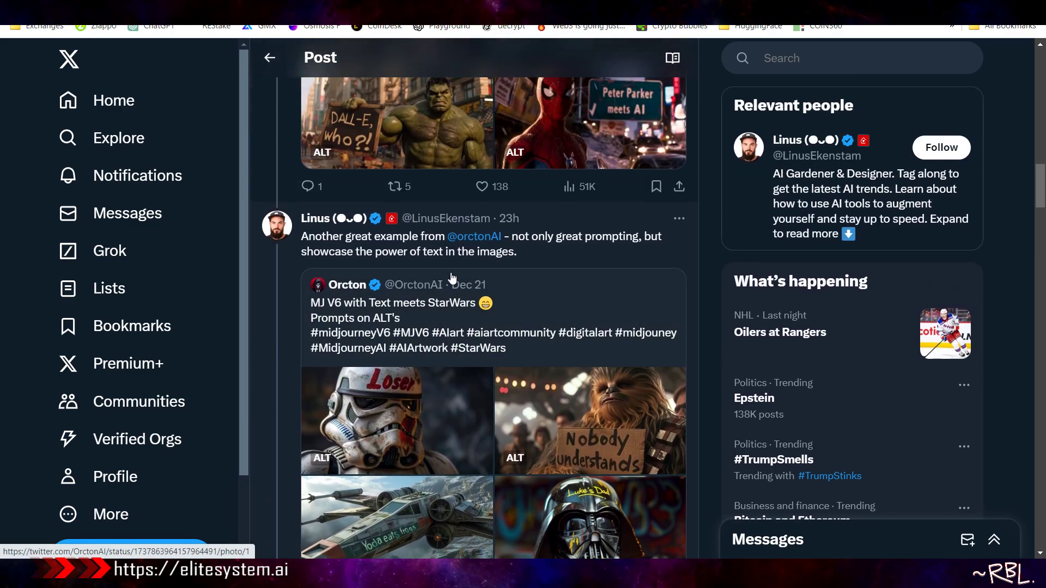
{"action": "scroll", "coordinate": [453, 281], "scroll_direction": "down", "scroll_amount": 2}
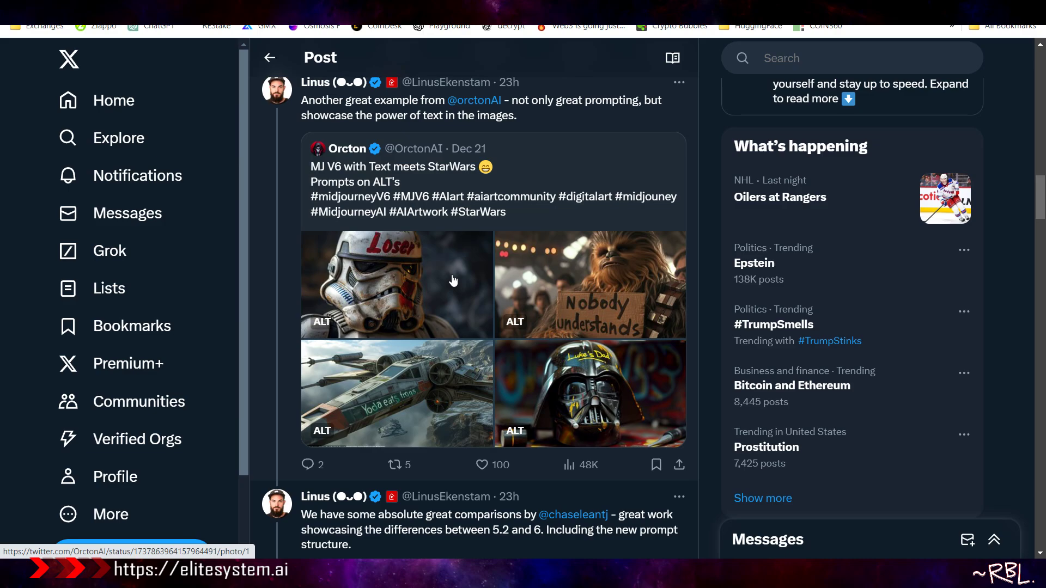
{"action": "scroll", "coordinate": [451, 322], "scroll_direction": "down", "scroll_amount": 1}
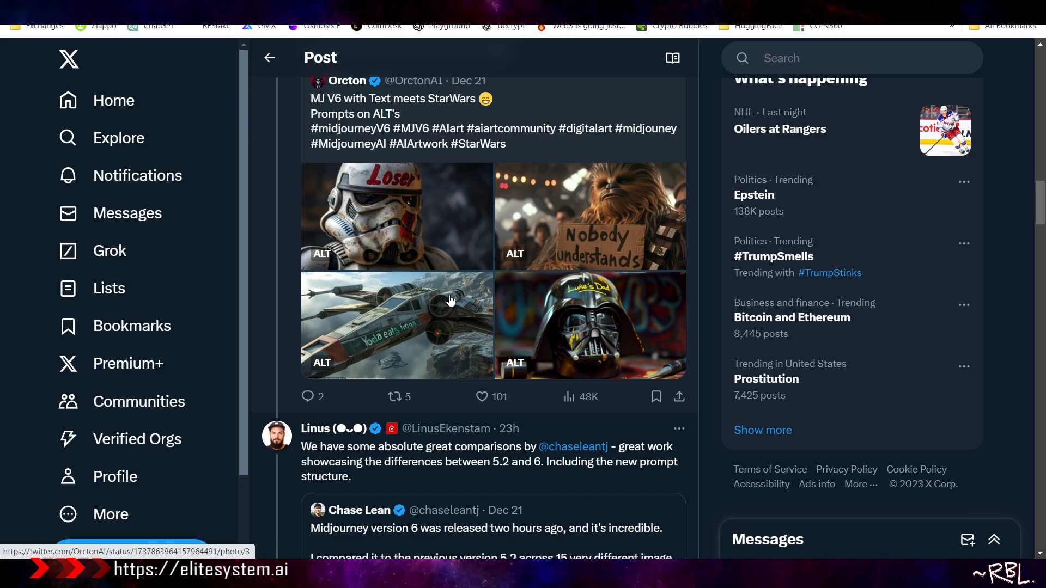
{"action": "scroll", "coordinate": [450, 301], "scroll_direction": "down", "scroll_amount": 4}
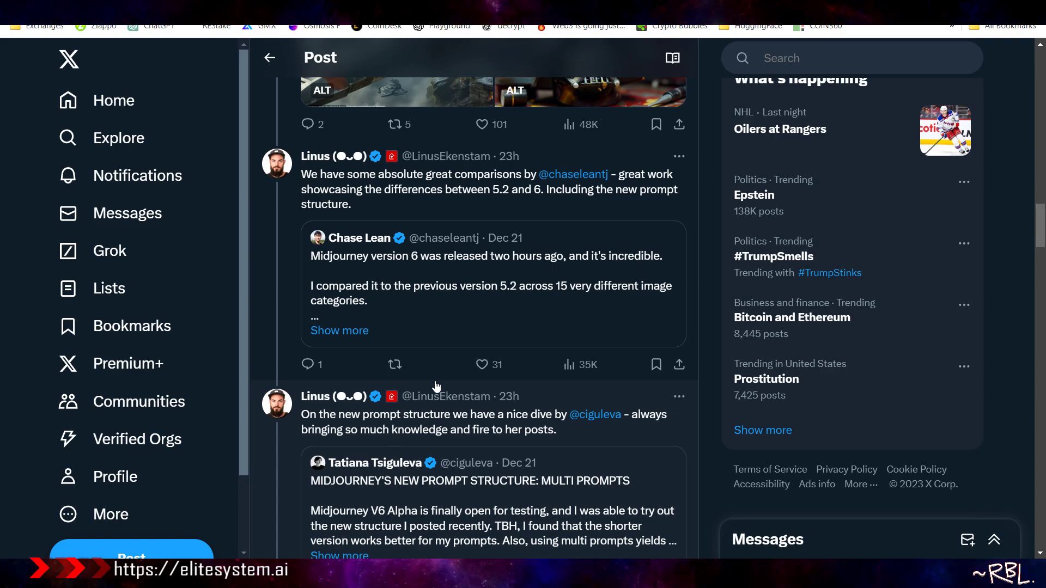
{"action": "scroll", "coordinate": [437, 386], "scroll_direction": "down", "scroll_amount": 1}
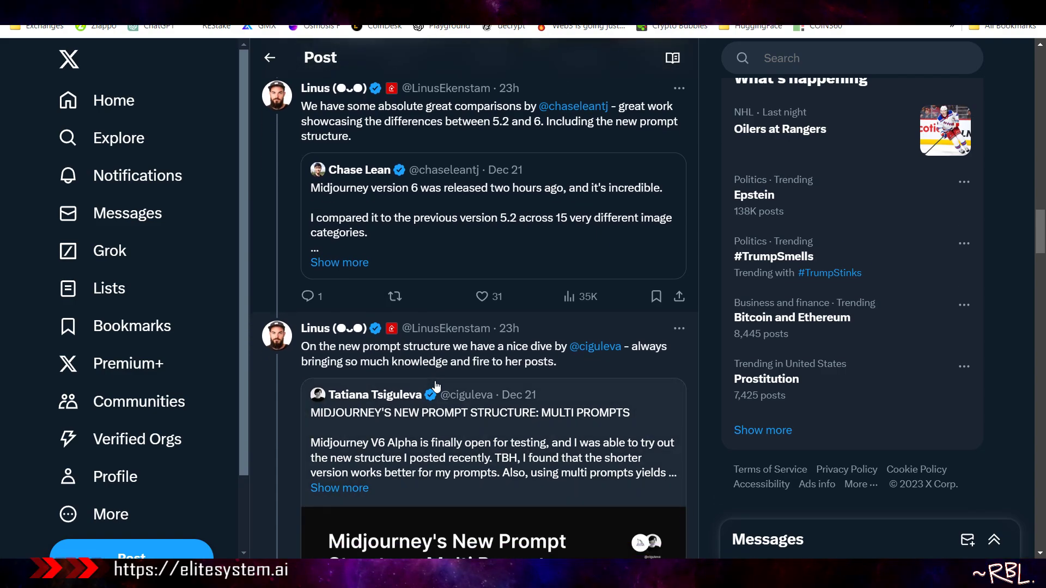
{"action": "scroll", "coordinate": [436, 385], "scroll_direction": "down", "scroll_amount": 2}
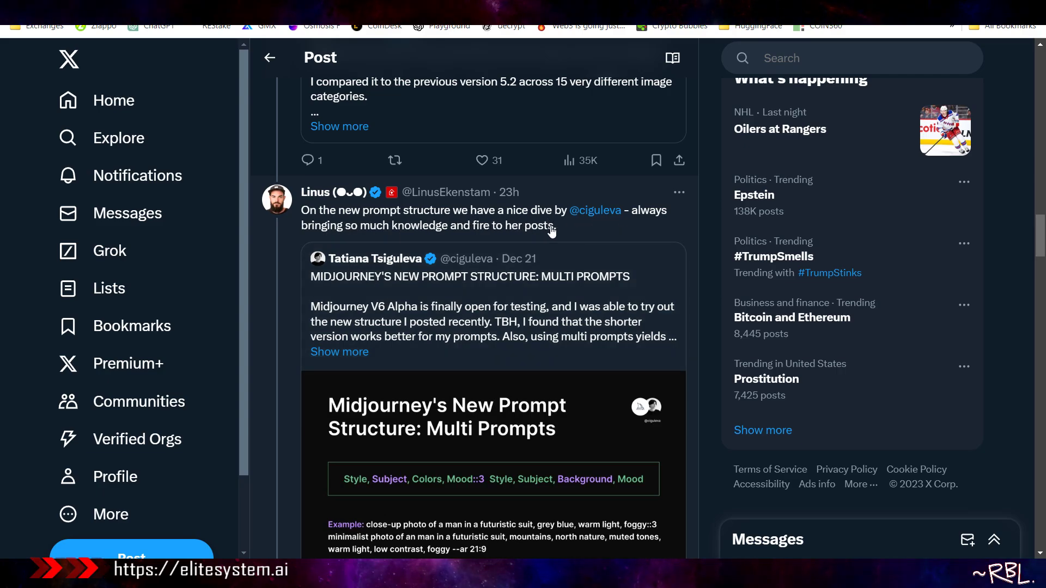
{"action": "scroll", "coordinate": [396, 314], "scroll_direction": "down", "scroll_amount": 3}
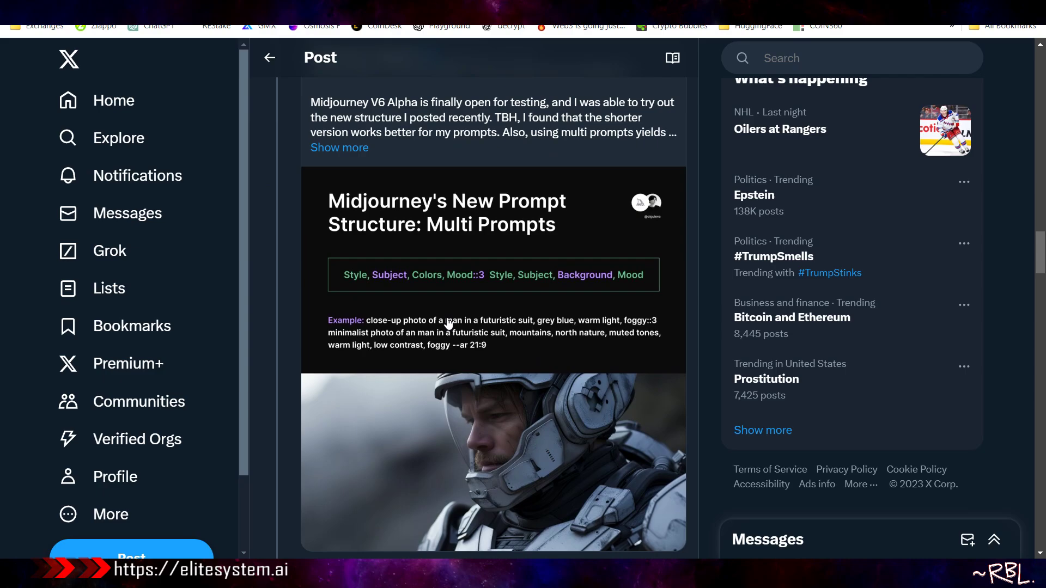
{"action": "scroll", "coordinate": [448, 323], "scroll_direction": "down", "scroll_amount": 7}
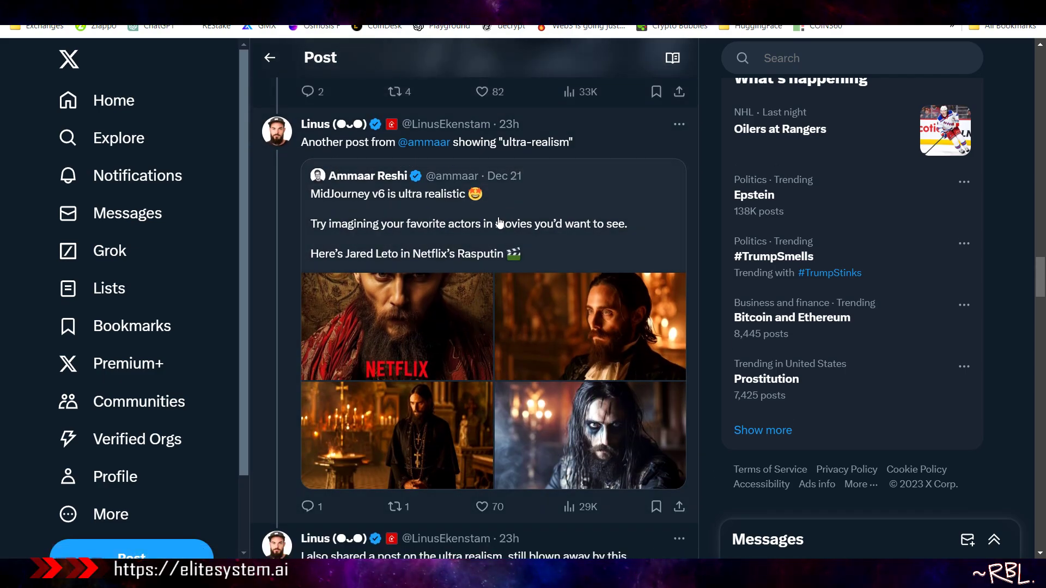
{"action": "scroll", "coordinate": [463, 245], "scroll_direction": "down", "scroll_amount": 3}
Open the quoted Rasputin post and view its Netflix Rasputin poster full size.
{"action": "scroll", "coordinate": [422, 265], "scroll_direction": "up", "scroll_amount": 2}
{"action": "left_click", "coordinate": [405, 259]}
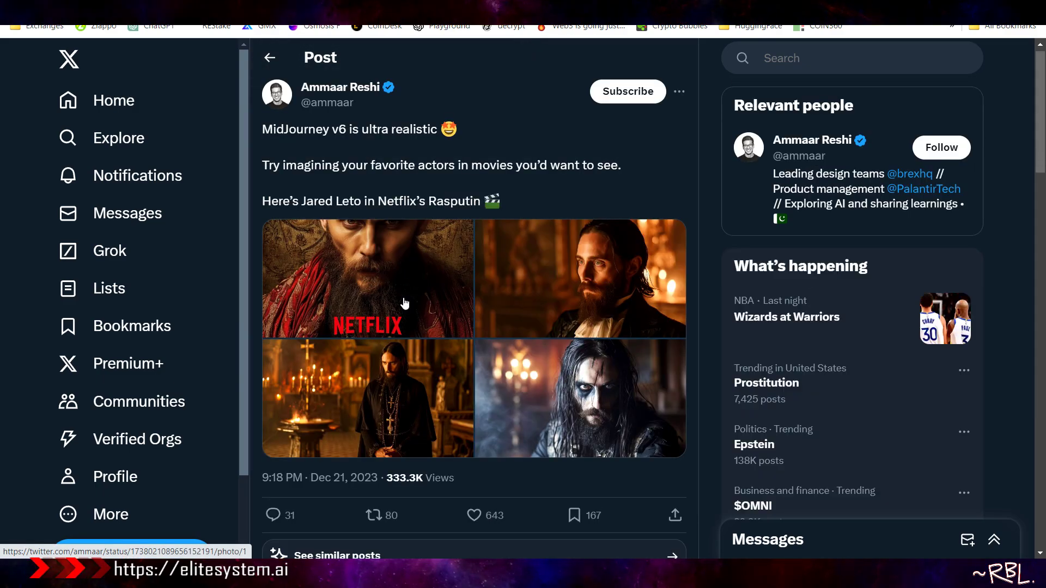
{"action": "left_click", "coordinate": [404, 303]}
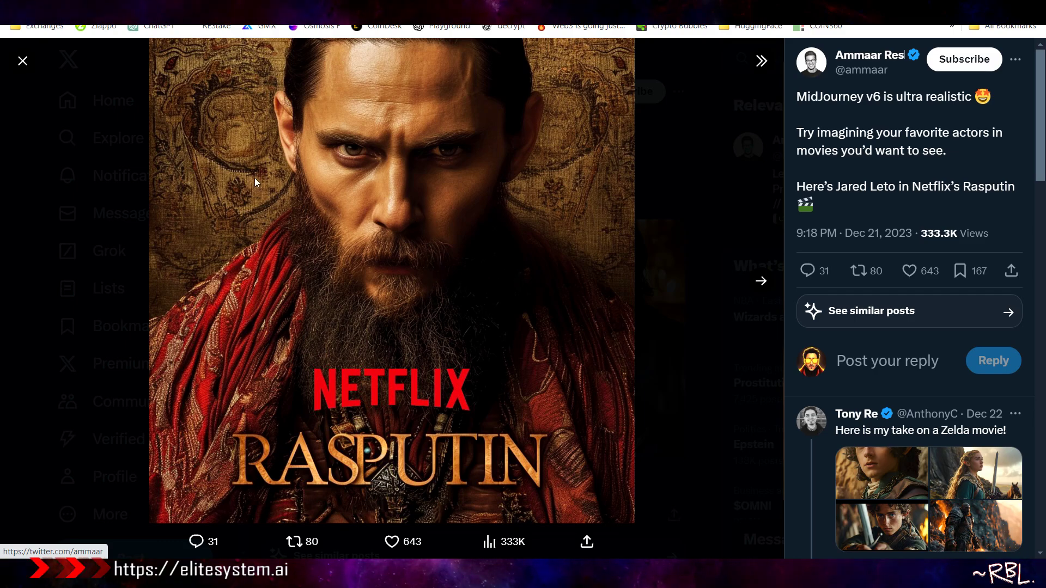
{"action": "left_click", "coordinate": [22, 60]}
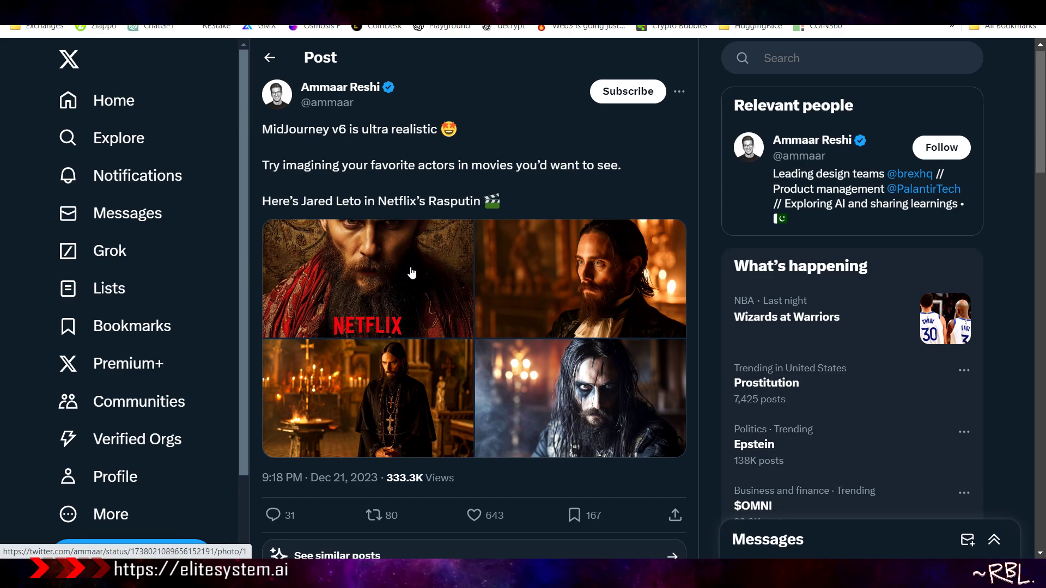
{"action": "scroll", "coordinate": [409, 275], "scroll_direction": "down", "scroll_amount": 5}
{"action": "scroll", "coordinate": [406, 280], "scroll_direction": "up", "scroll_amount": 4}
Back in the V6 thread, view the denim jacket and orange-jacket text images full size.
{"action": "left_click", "coordinate": [260, 53]}
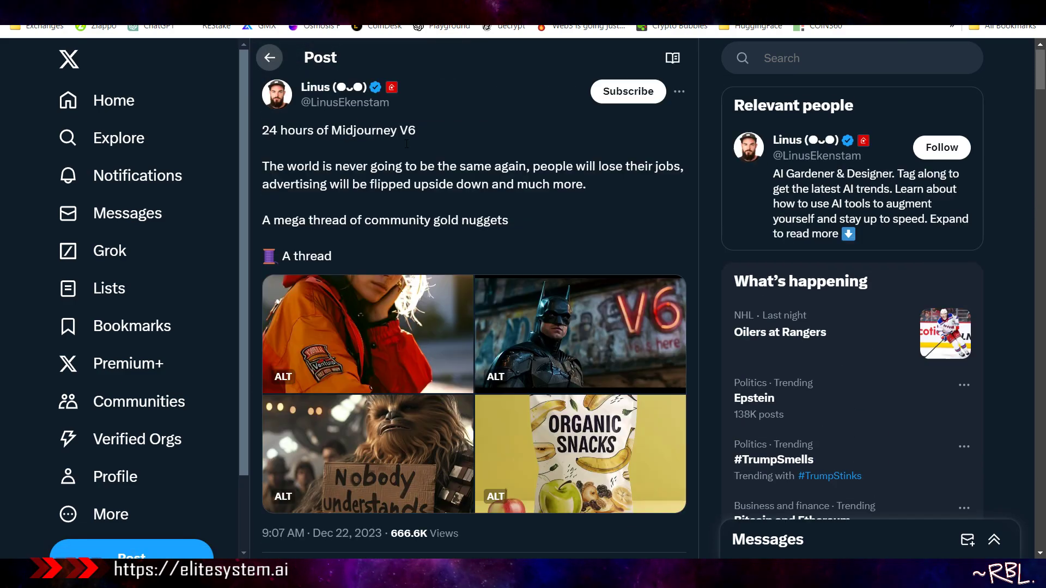
{"action": "scroll", "coordinate": [463, 246], "scroll_direction": "down", "scroll_amount": 6}
{"action": "scroll", "coordinate": [463, 250], "scroll_direction": "down", "scroll_amount": 7}
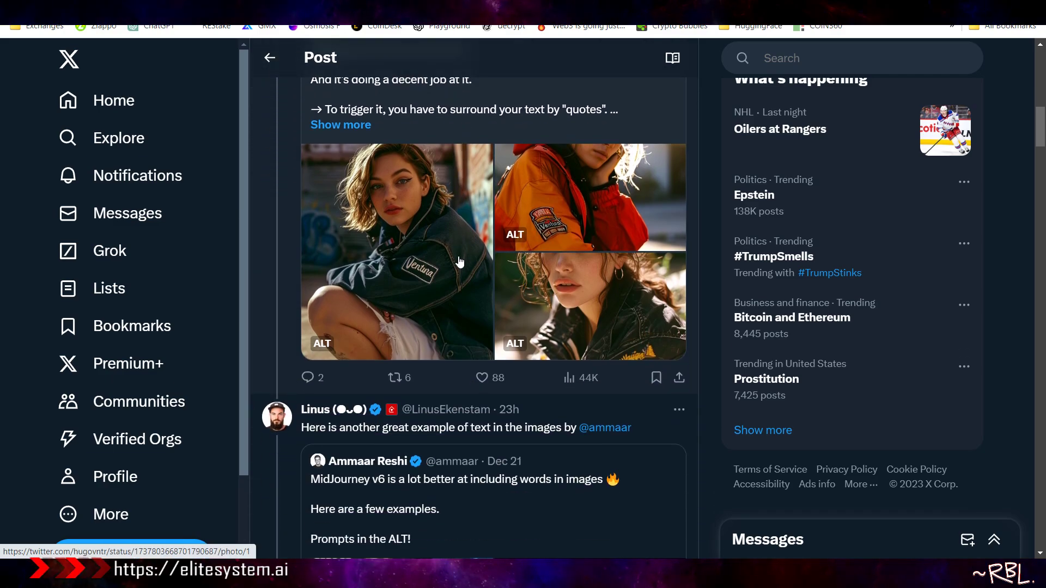
{"action": "left_click", "coordinate": [486, 273]}
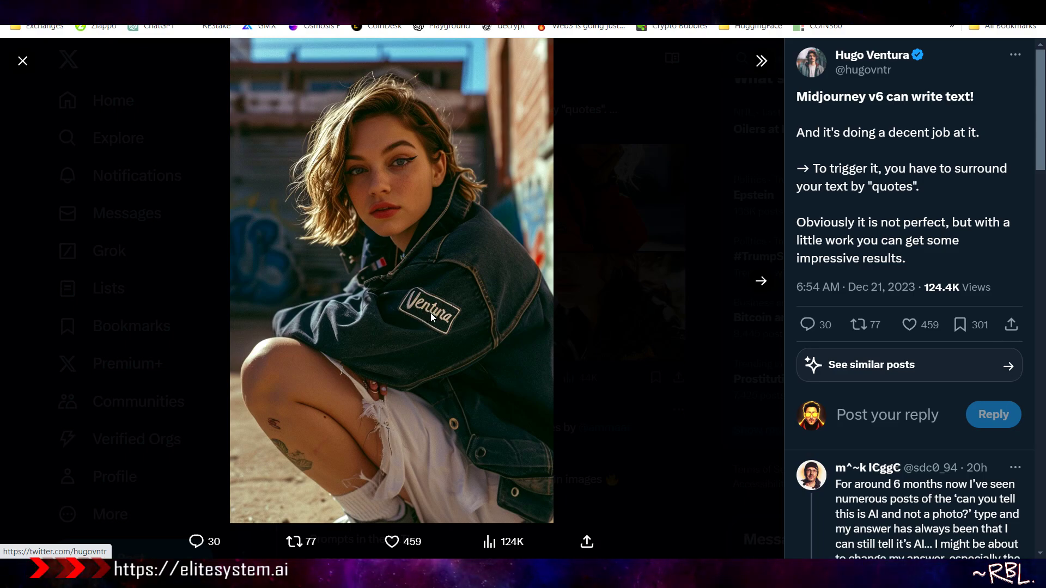
{"action": "left_click", "coordinate": [22, 61]}
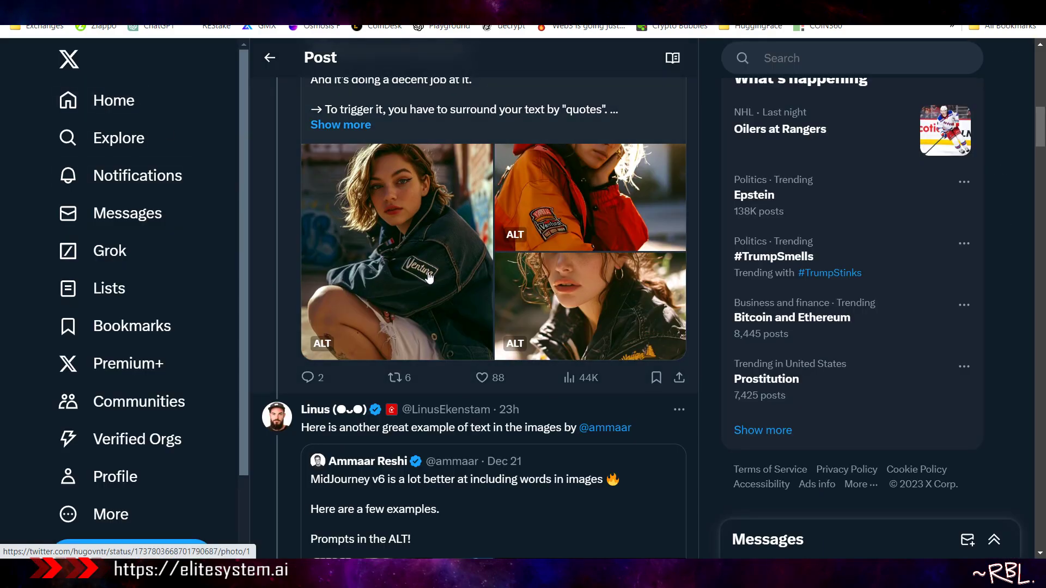
{"action": "left_click", "coordinate": [542, 231]}
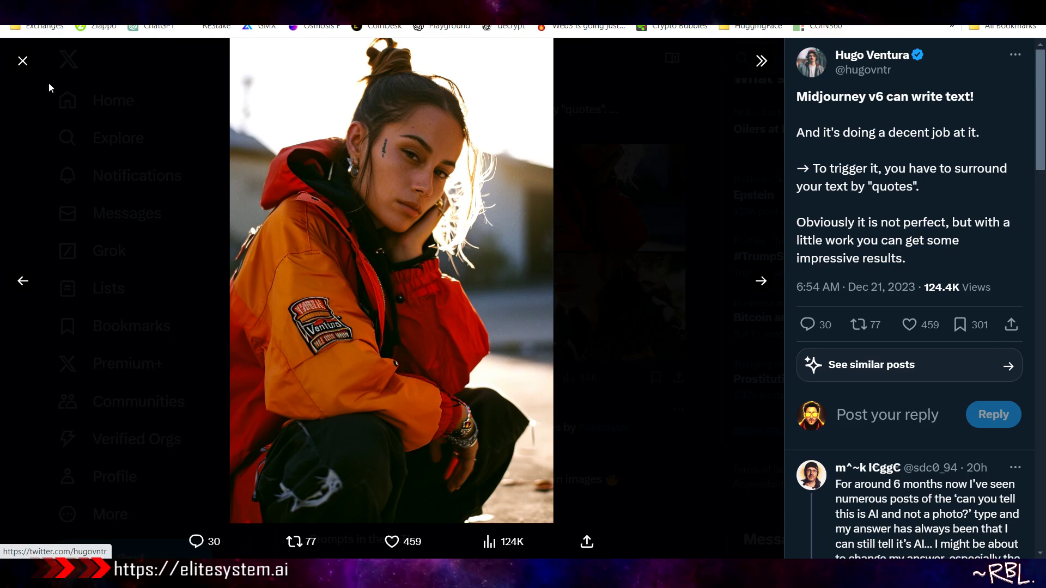
Close the jacket image and view the Spider-Man image in the four-image post full size.
{"action": "left_click", "coordinate": [22, 60]}
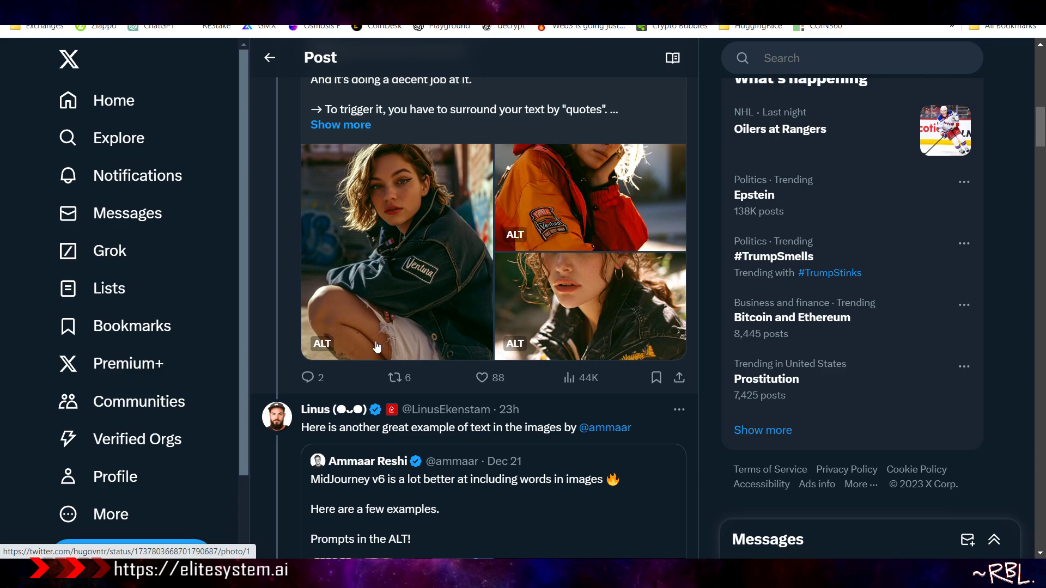
{"action": "scroll", "coordinate": [381, 341], "scroll_direction": "down", "scroll_amount": 5}
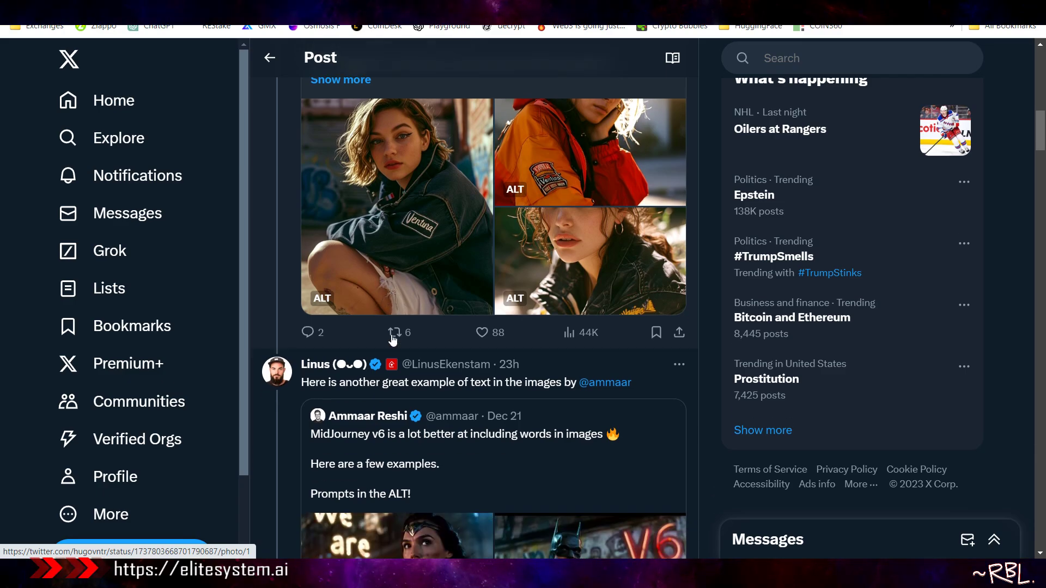
{"action": "scroll", "coordinate": [421, 355], "scroll_direction": "down", "scroll_amount": 1}
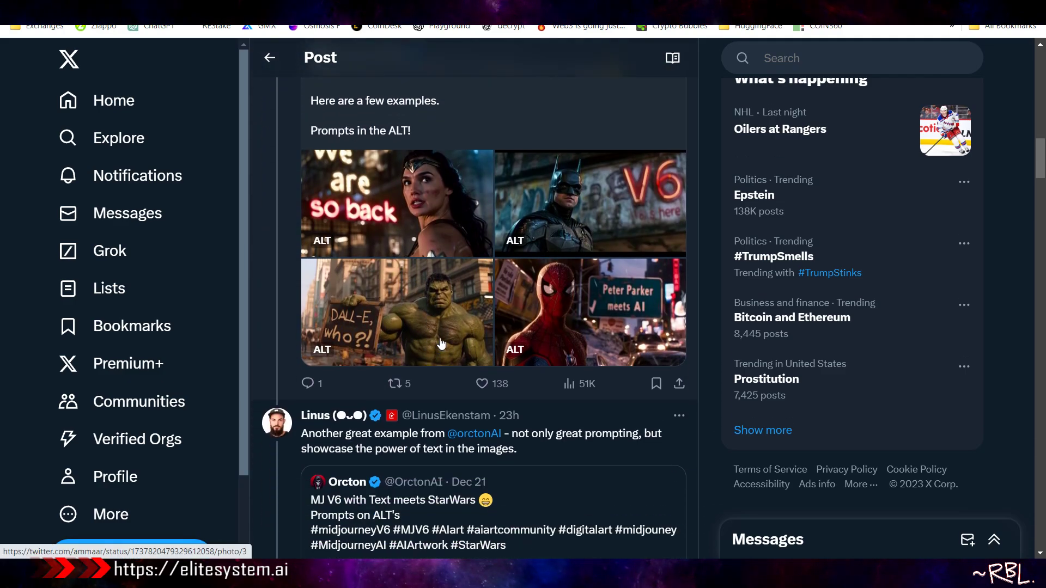
{"action": "left_click", "coordinate": [584, 306]}
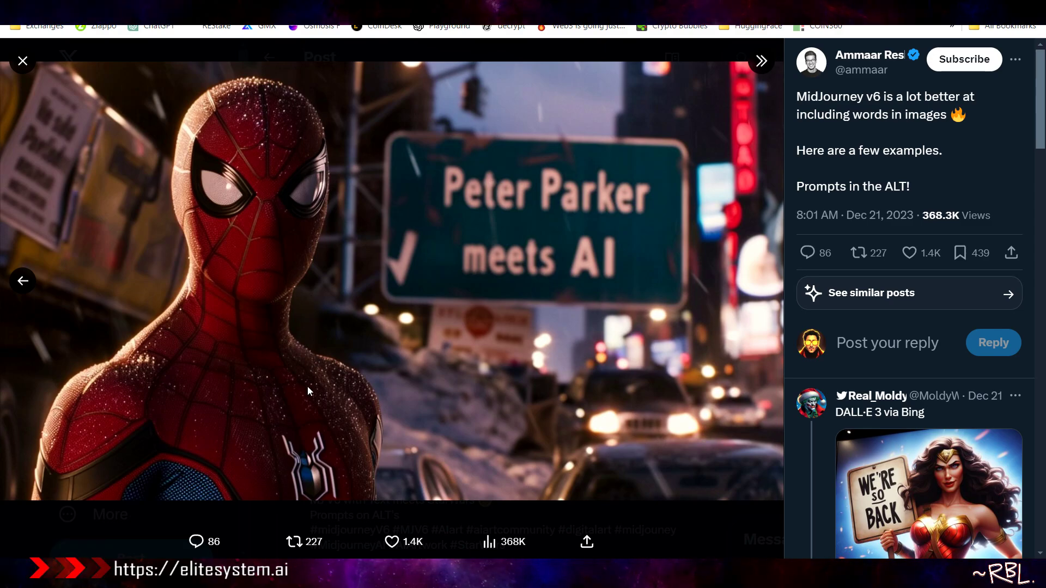
{"action": "left_click", "coordinate": [22, 61]}
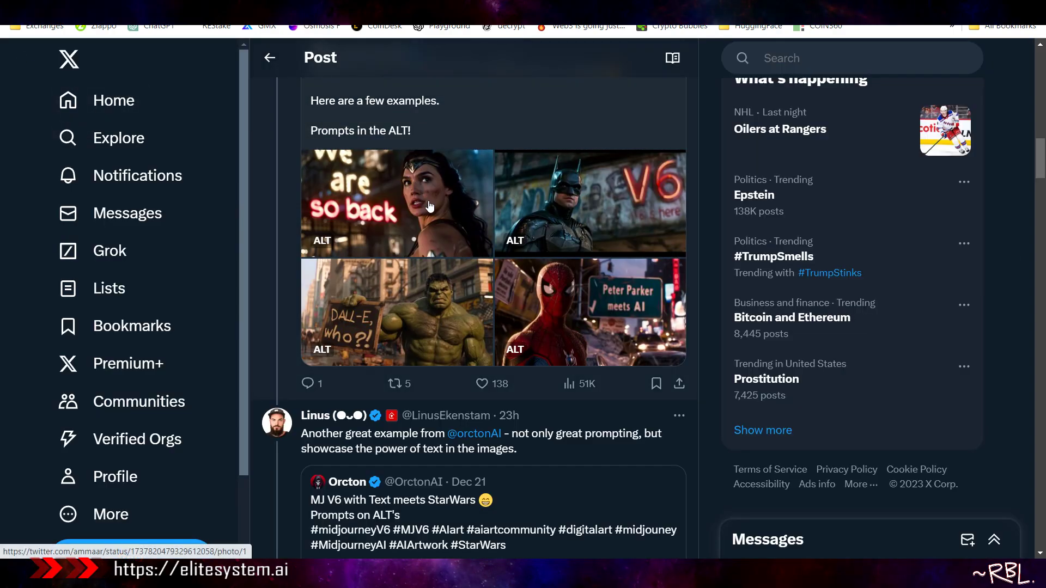
Copy the Spider-Man image's 'Peter Parker meets AI' prompt from its ALT description.
{"action": "left_click", "coordinate": [322, 349]}
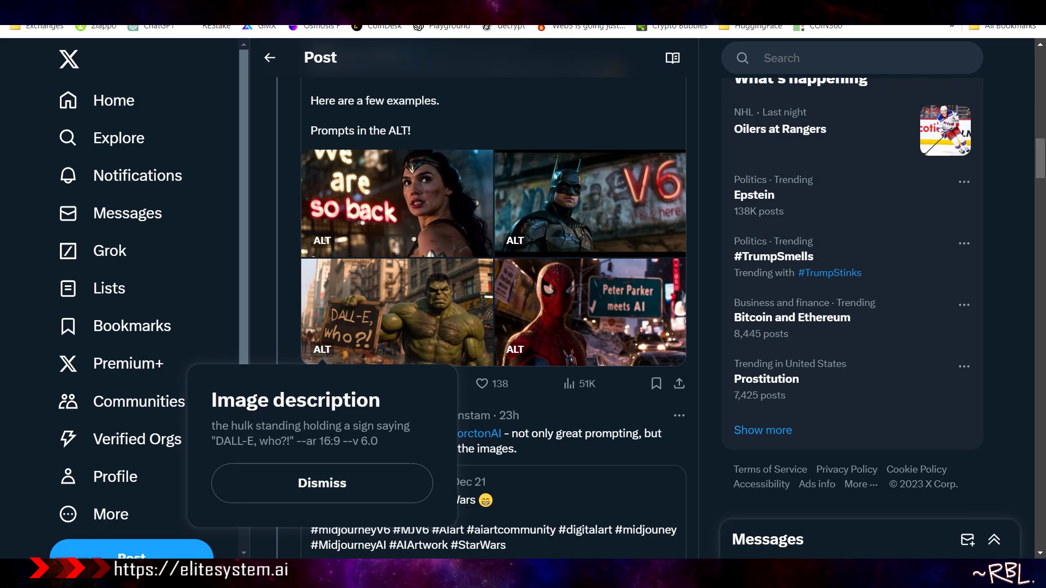
{"action": "left_click", "coordinate": [546, 114]}
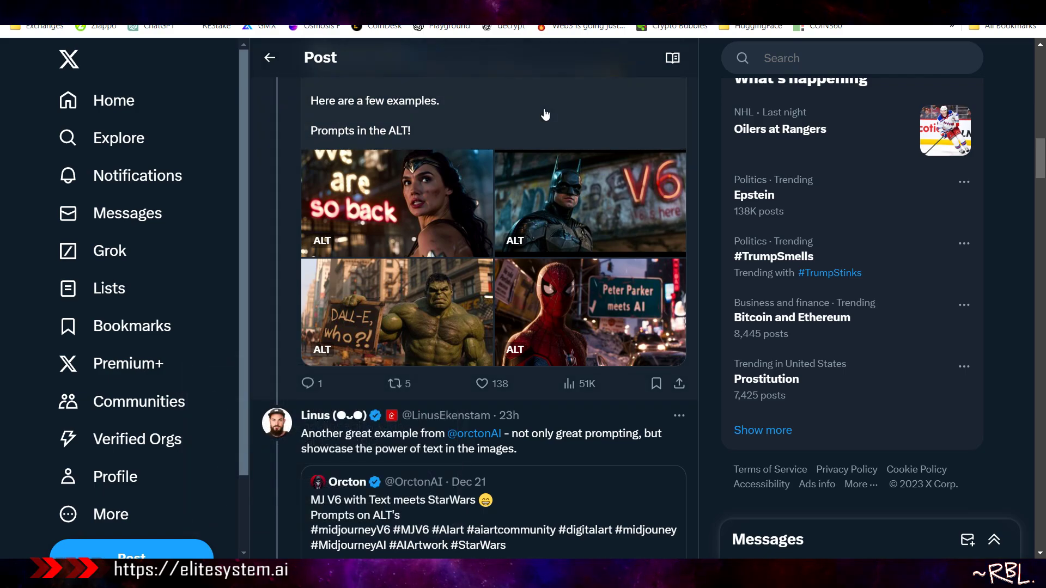
{"action": "left_click", "coordinate": [516, 349]}
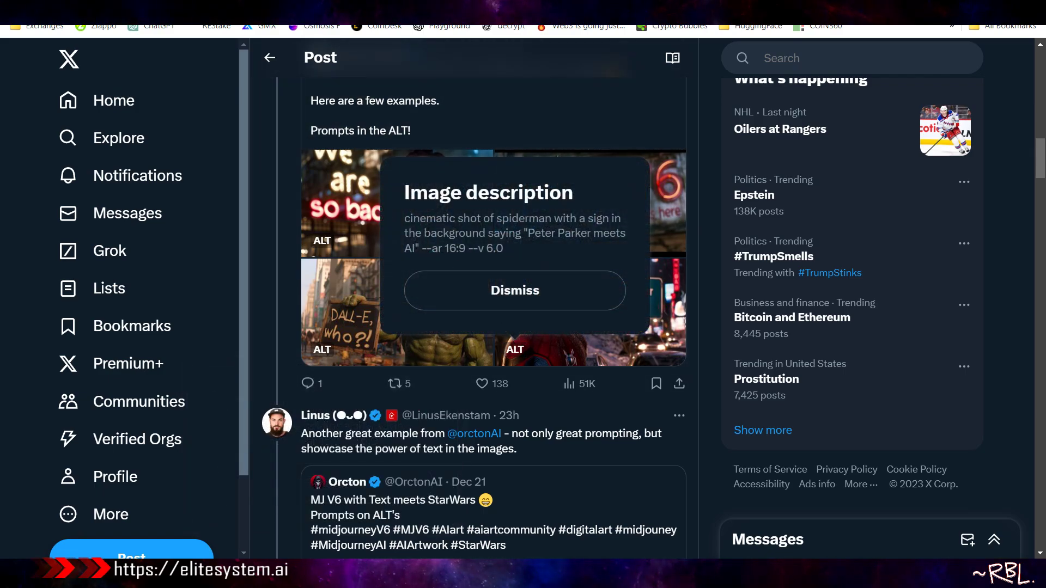
{"action": "left_click_drag", "start_coordinate": [404, 218], "coordinate": [504, 249]}
{"action": "right_click", "coordinate": [496, 234]}
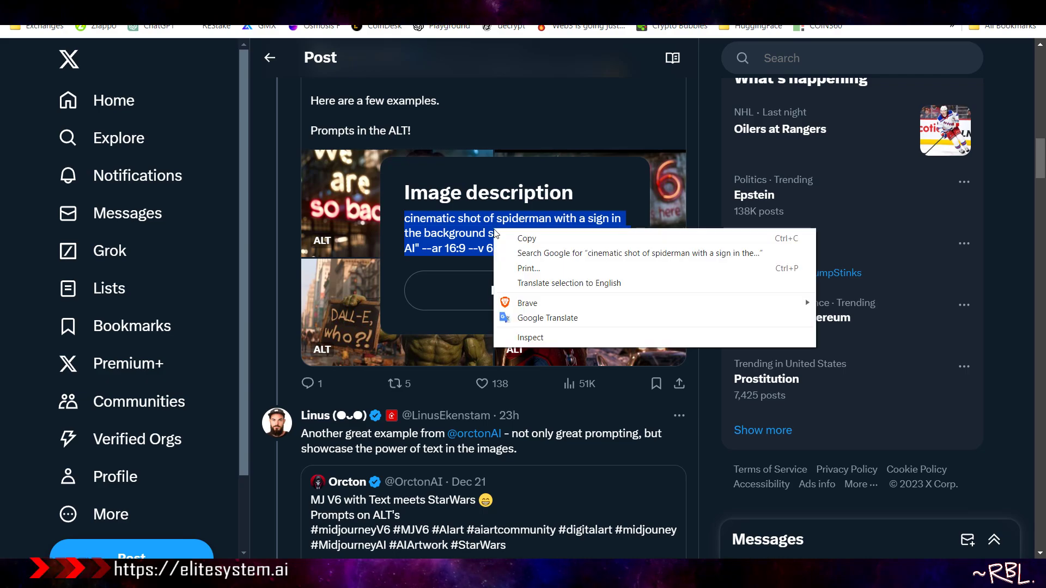
{"action": "left_click", "coordinate": [515, 239]}
In Discord, set the Midjourney model version to V6 [ALPHA].
{"action": "key", "text": "alt+Tab"}
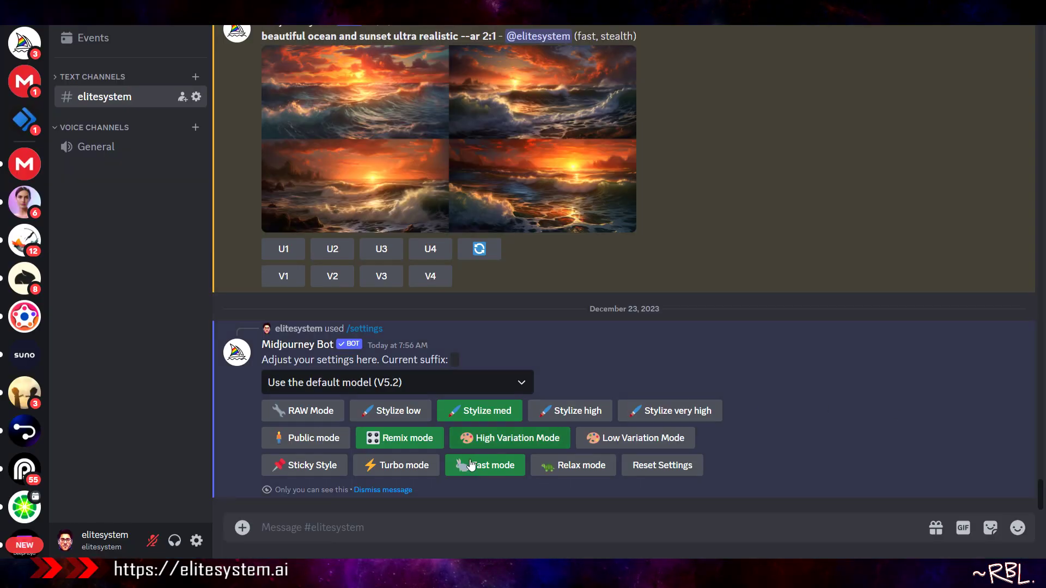
{"action": "left_click", "coordinate": [353, 392]}
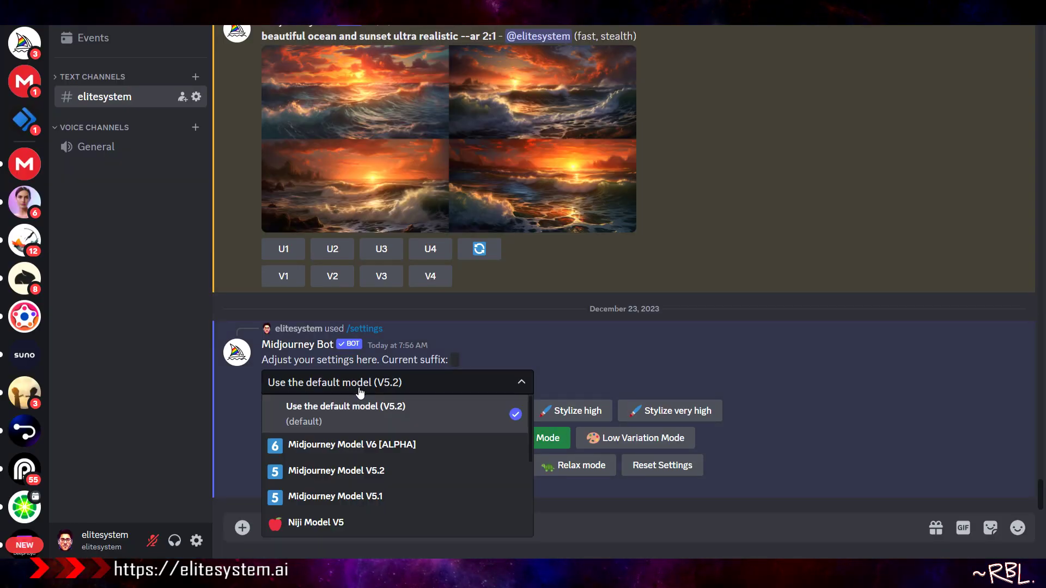
{"action": "left_click", "coordinate": [381, 444]}
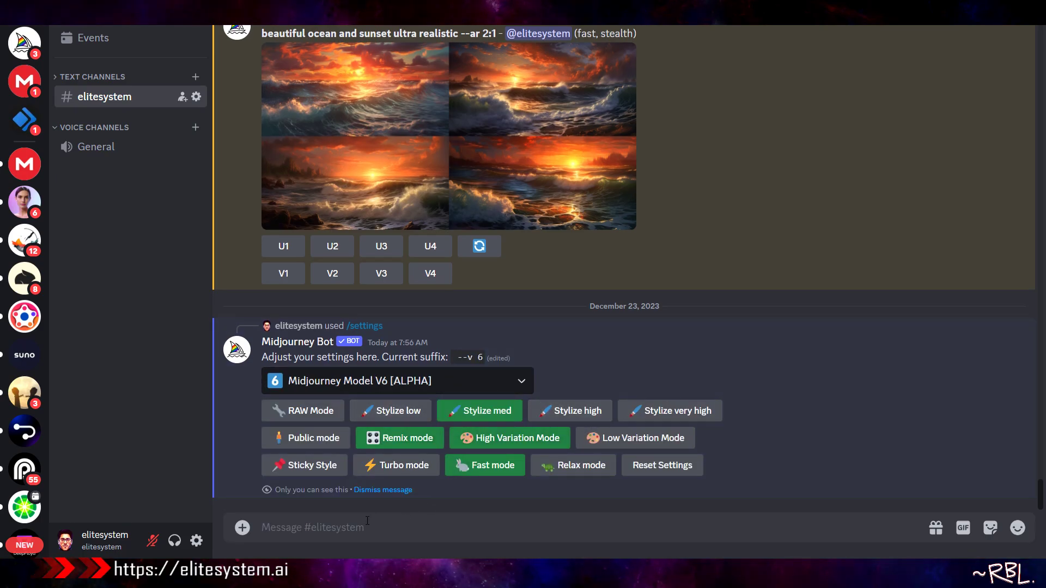
Submit the copied Spider-Man 'Peter Parker meets AI' prompt as an /imagine command.
{"action": "key", "text": "ctrl+v"}
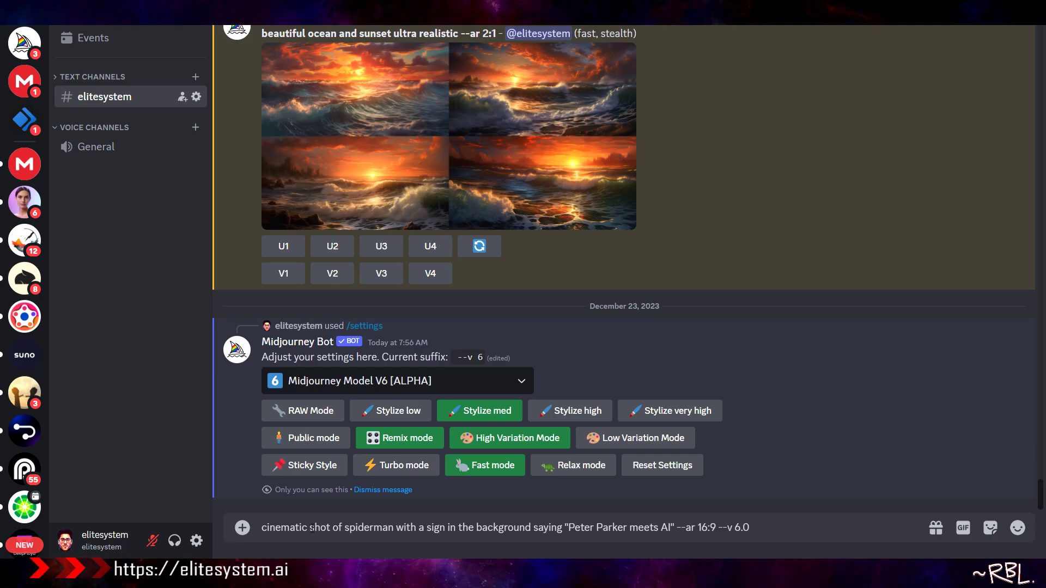
{"action": "left_click_drag", "start_coordinate": [718, 527], "coordinate": [774, 527]}
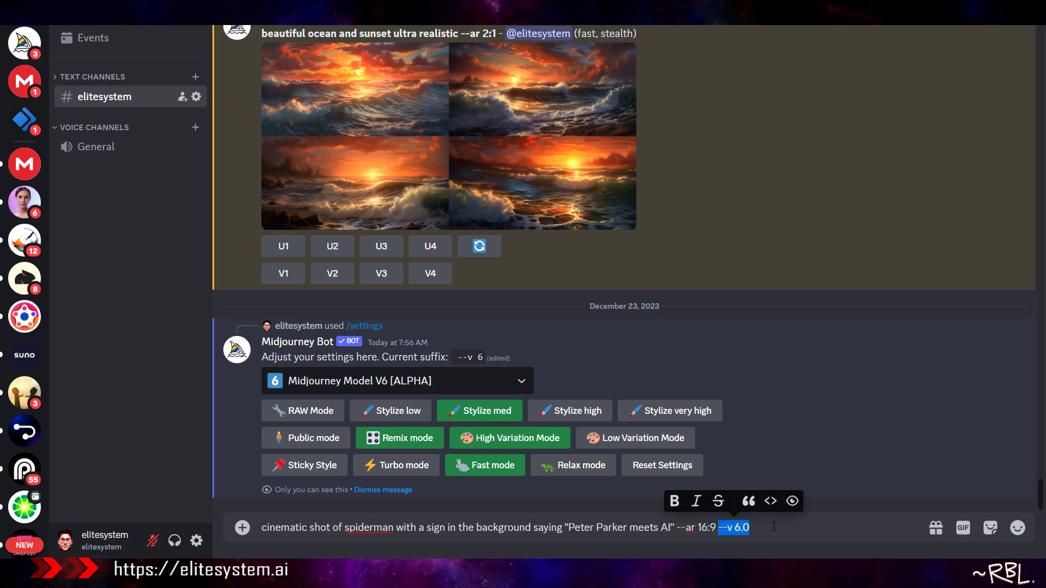
{"action": "key", "text": "BackSpace"}
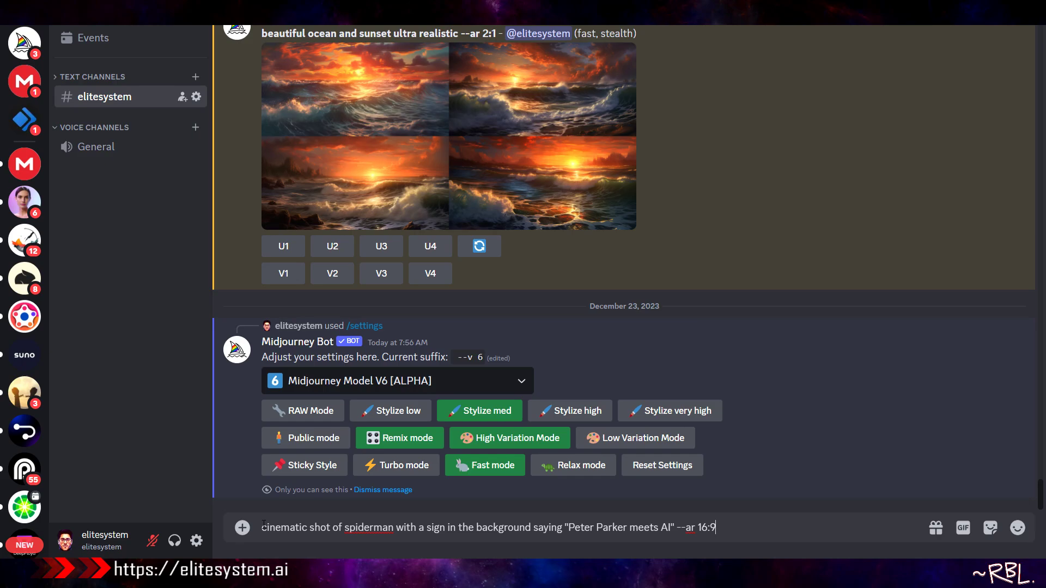
{"action": "left_click", "coordinate": [263, 527]}
{"action": "type", "text": "/im"}
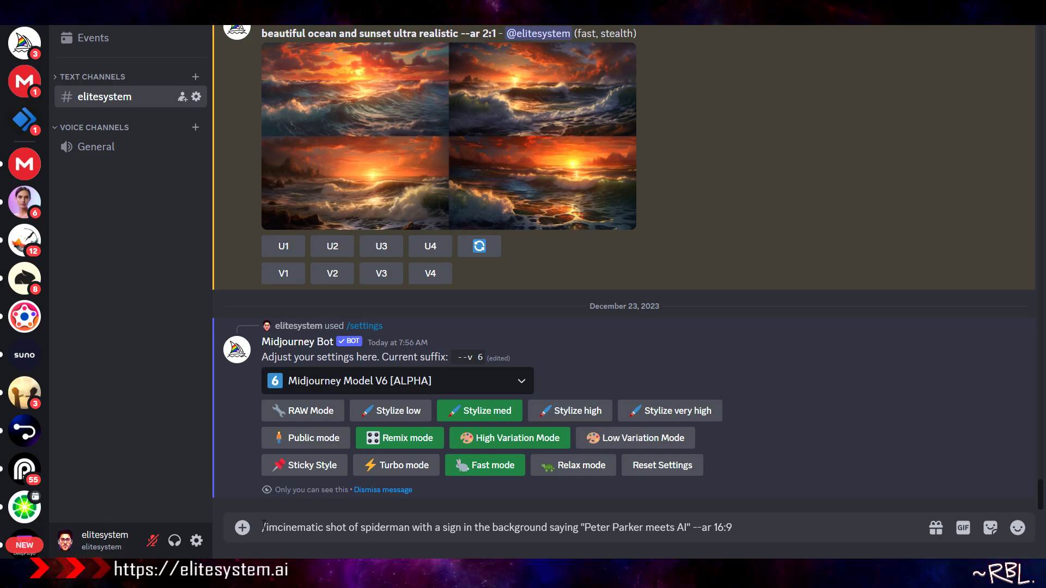
{"action": "key", "text": "shift+End"}
{"action": "key", "text": "Delete"}
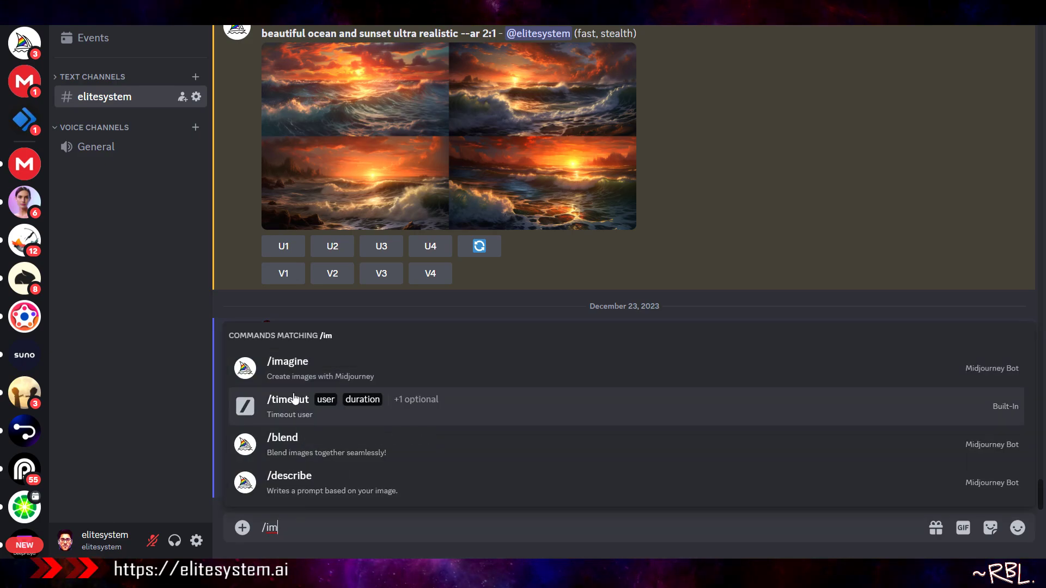
{"action": "left_click", "coordinate": [349, 369]}
{"action": "key", "text": "ctrl+v"}
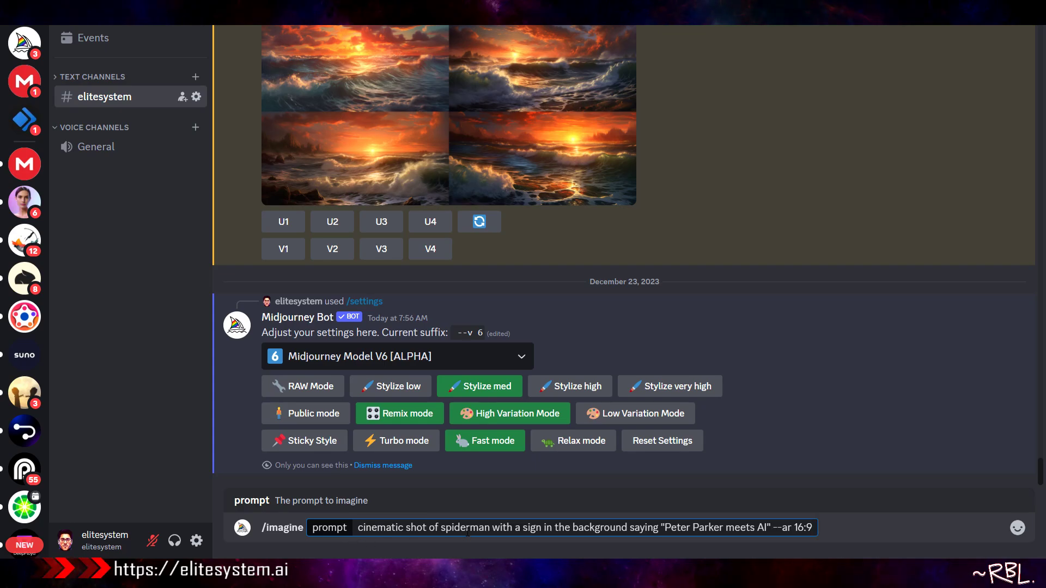
{"action": "left_click", "coordinate": [470, 528]}
{"action": "key", "text": "Return"}
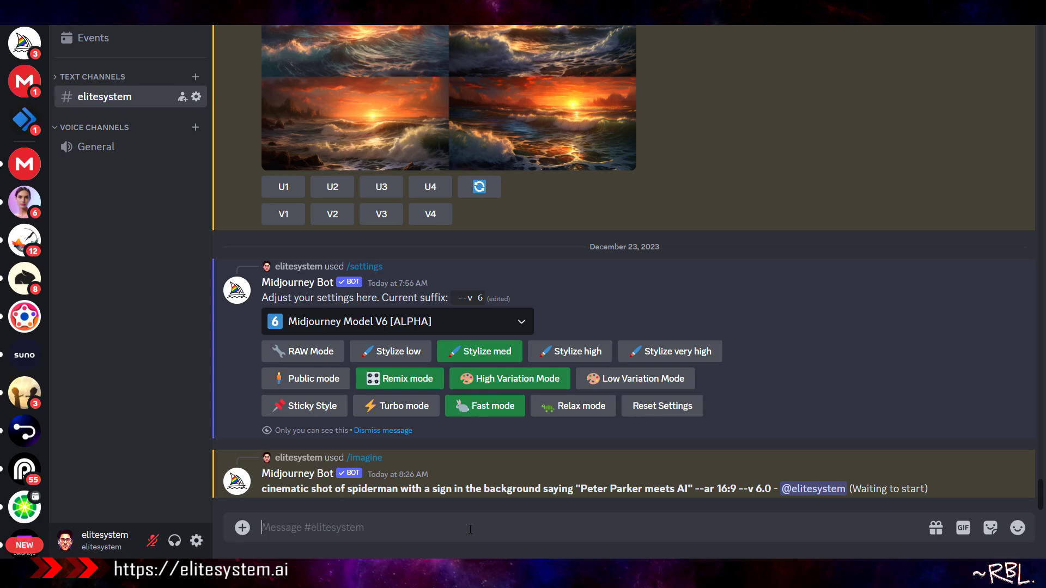
Start a new /imagine command with the Spider-Man prompt in its prompt field.
{"action": "key", "text": "ctrl+v"}
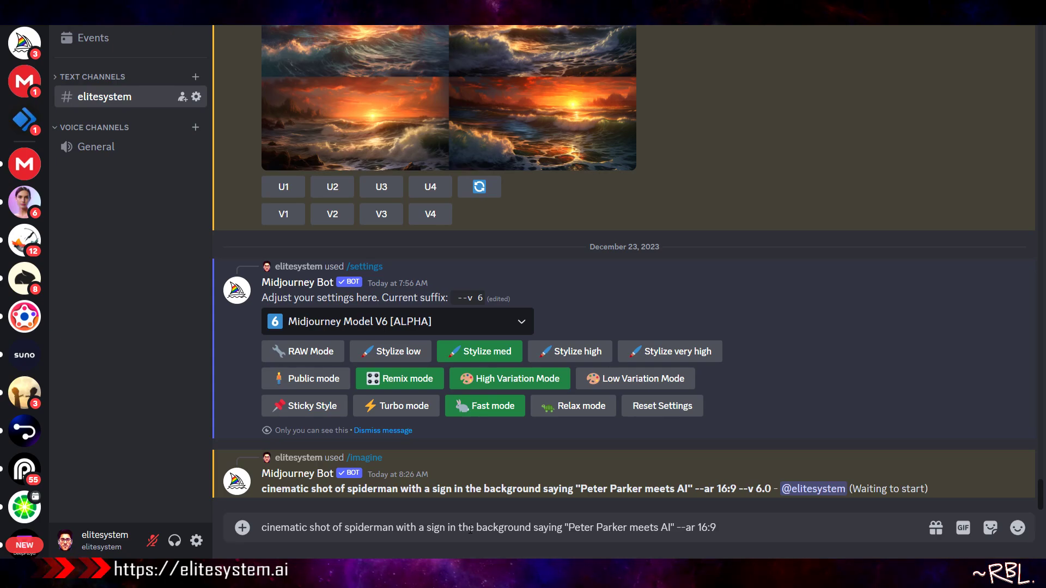
{"action": "key", "text": "ctrl+a"}
{"action": "key", "text": "ctrl+x"}
{"action": "type", "text": "/imagine"}
{"action": "key", "text": "Tab"}
{"action": "key", "text": "ctrl+v"}
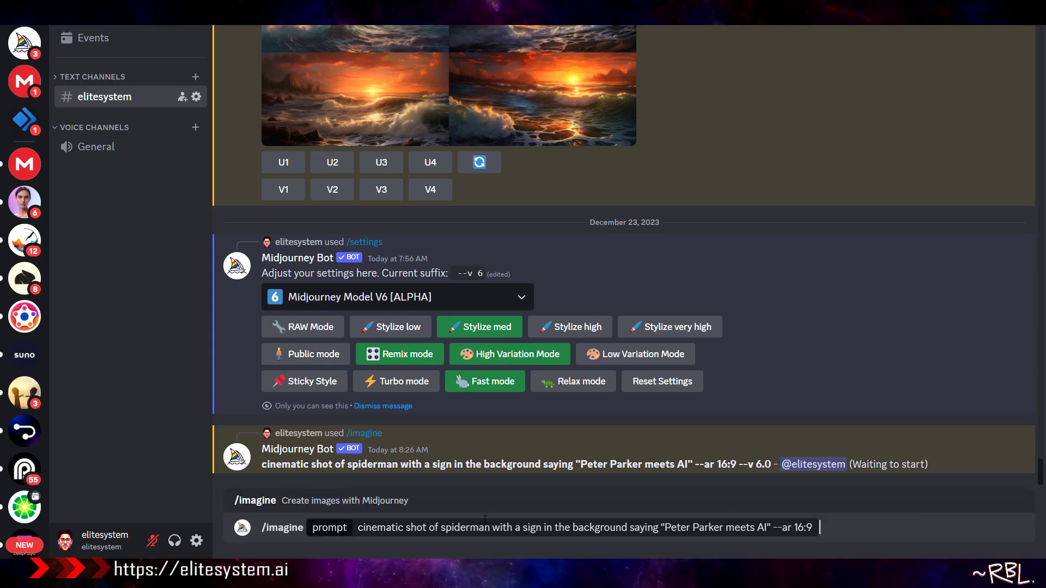
Turn the subject into the permutation {spiderman, batman, captain america}.
{"action": "left_click", "coordinate": [442, 530]}
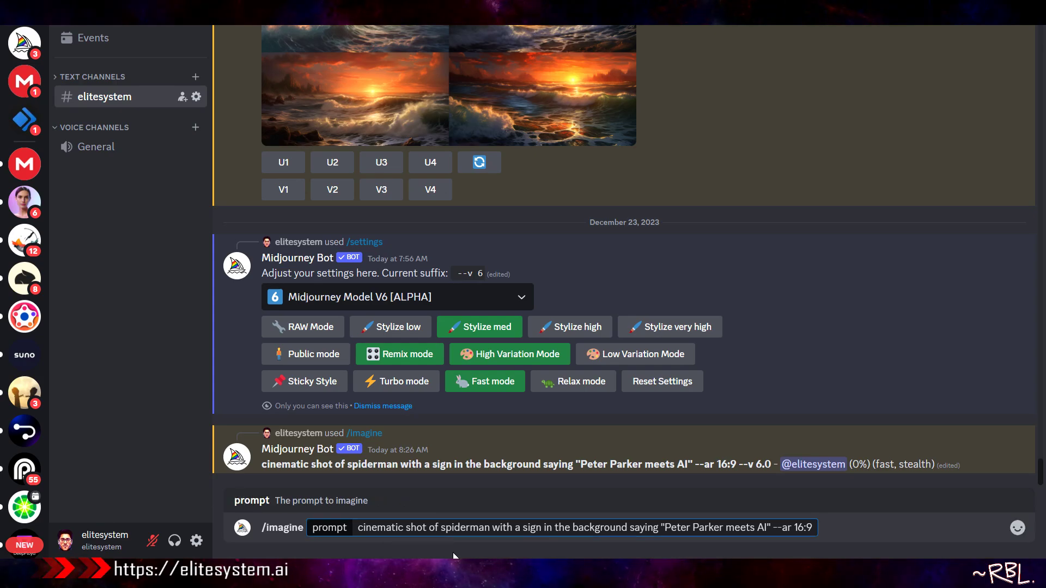
{"action": "type", "text": "{"}
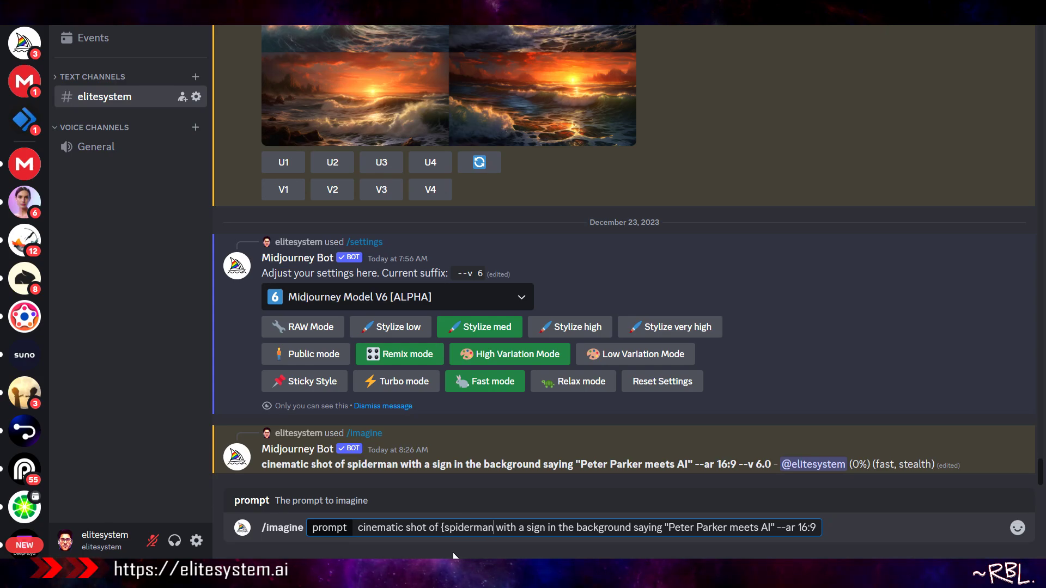
{"action": "type", "text": "}"}
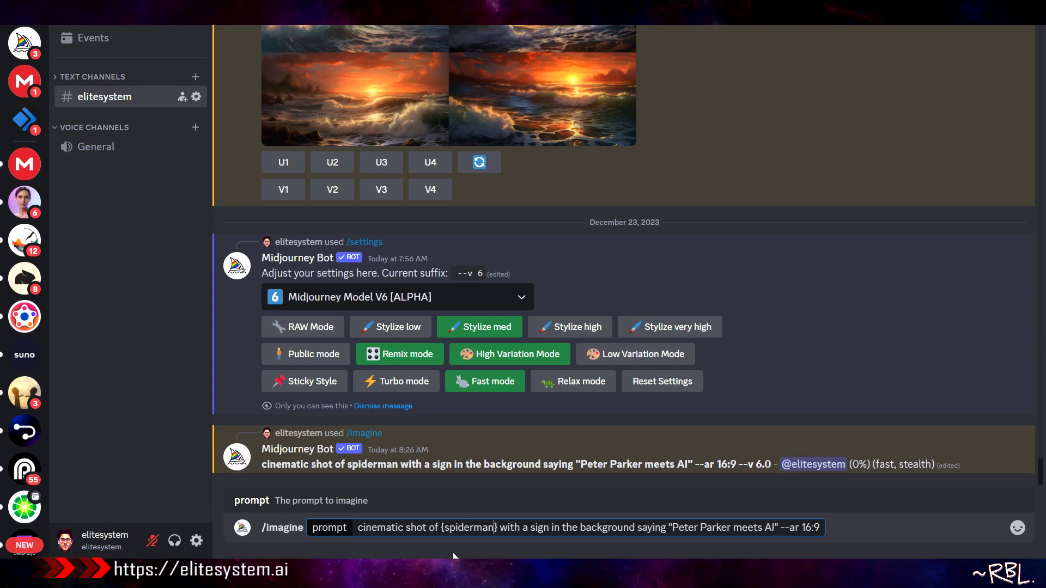
{"action": "key", "text": "Right"}
{"action": "key", "text": "Right"}
{"action": "key", "text": "Right"}
{"action": "key", "text": "Right"}
{"action": "key", "text": "Right"}
{"action": "key", "text": "Right"}
{"action": "key", "text": "Right"}
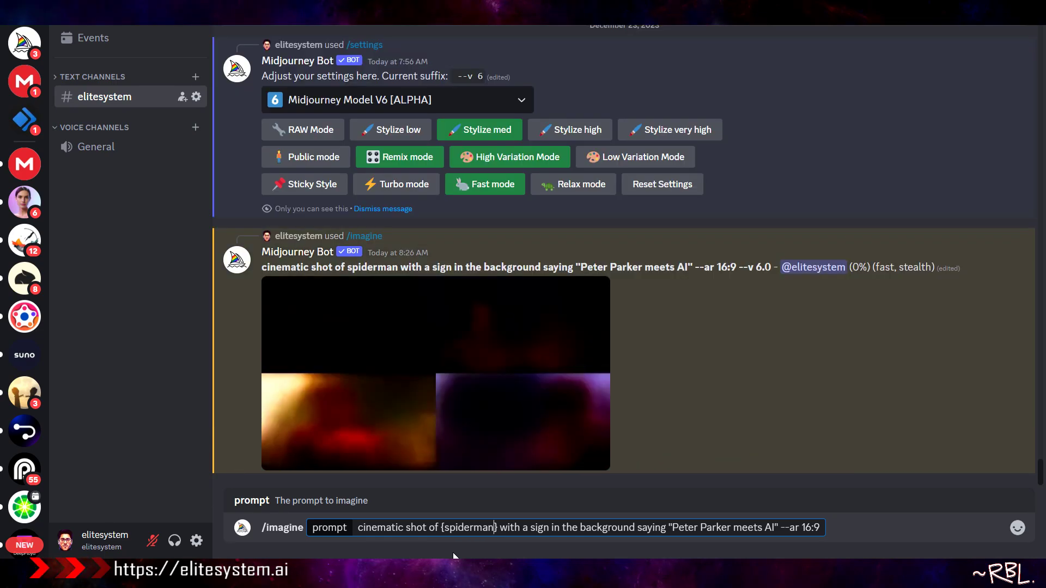
{"action": "type", "text": ", batman"}
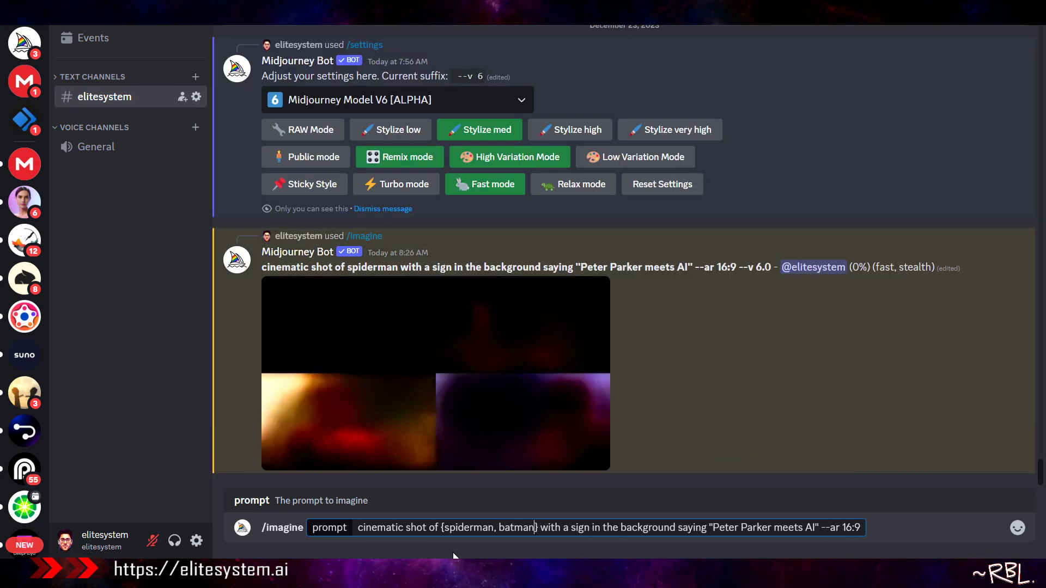
{"action": "type", "text": ","}
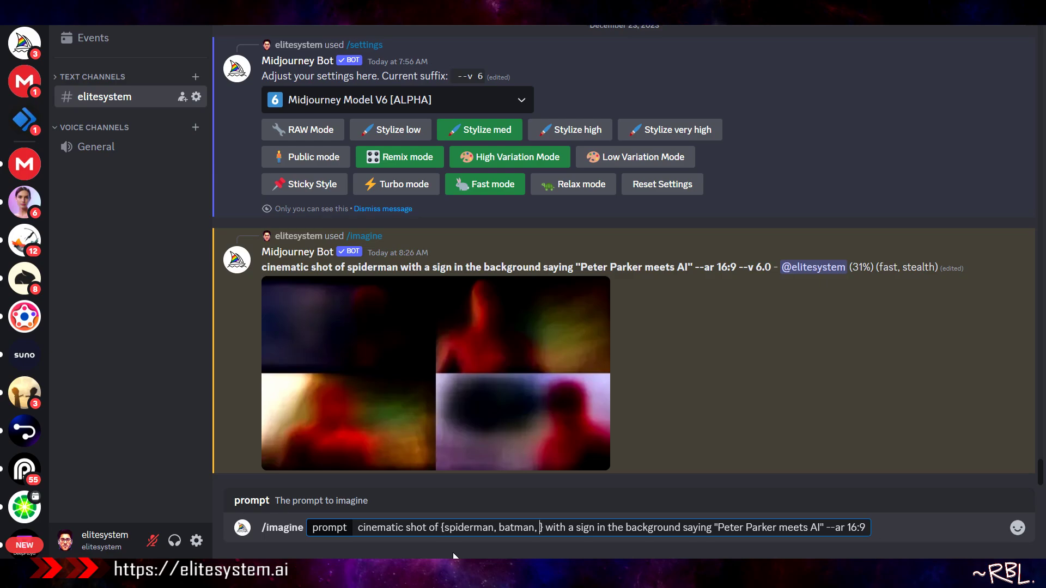
{"action": "type", "text": "captain ame"}
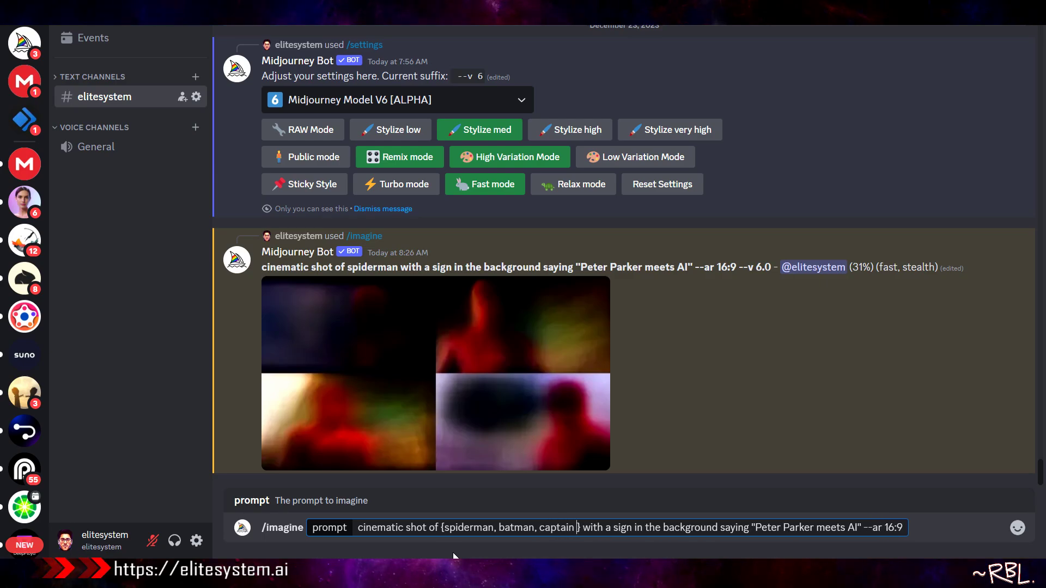
{"action": "type", "text": "rica"}
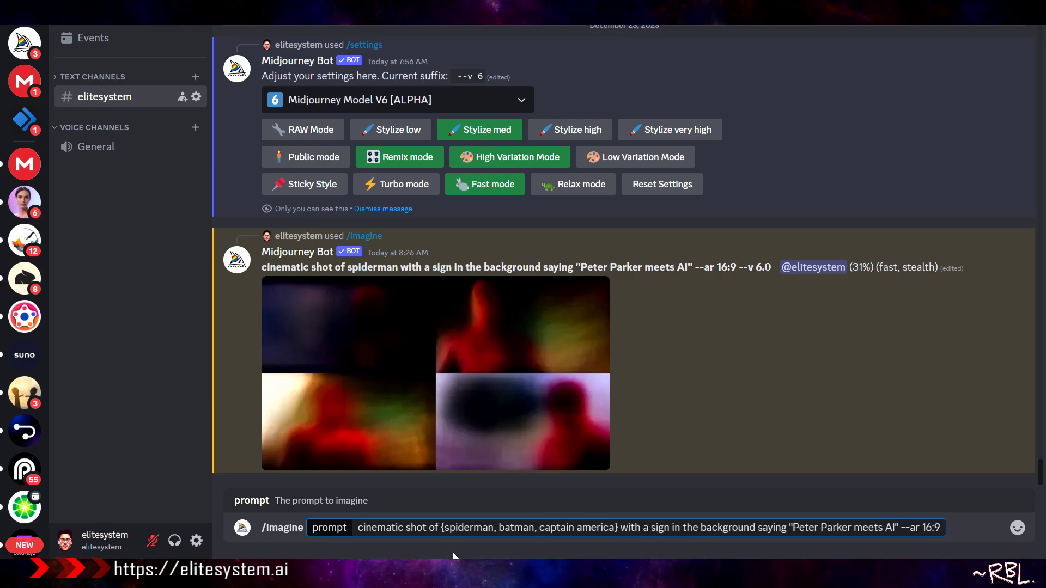
{"action": "type", "text": ","}
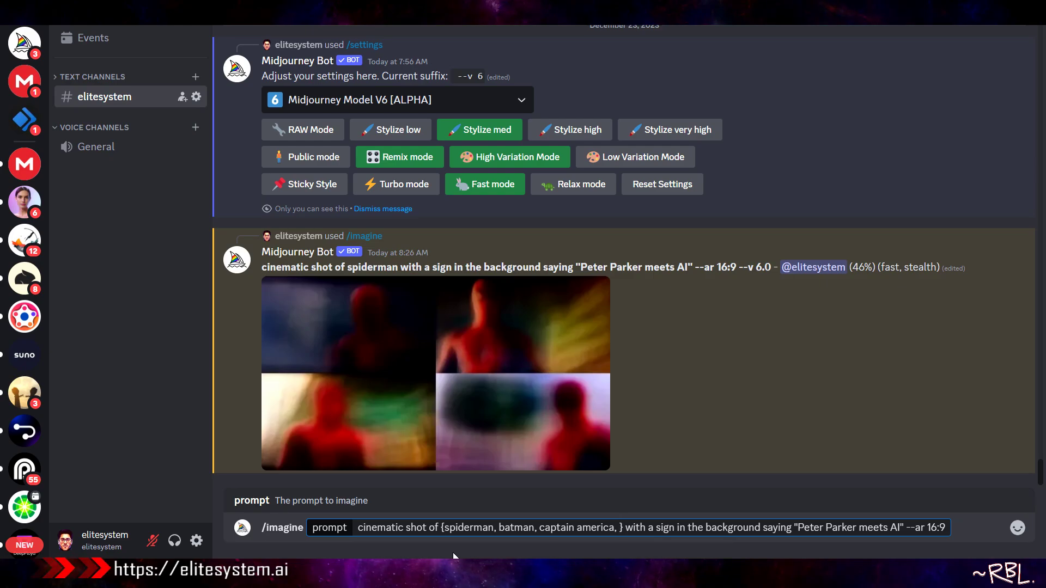
{"action": "key", "text": "BackSpace"}
{"action": "key", "text": "BackSpace"}
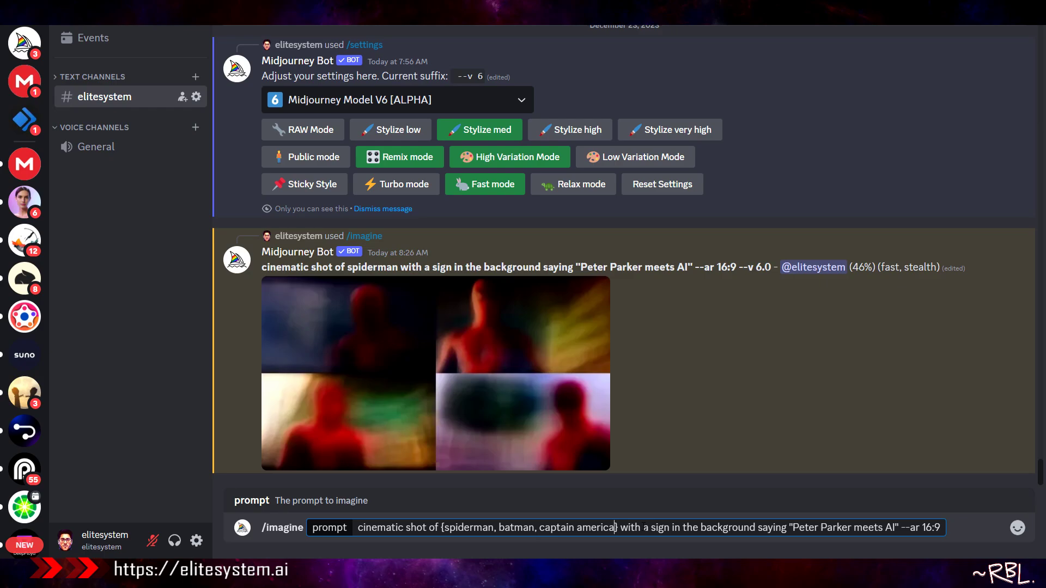
Change the sign text to 'AGI is coming Soon' and confirm generating all three jobs.
{"action": "left_click", "coordinate": [616, 528]}
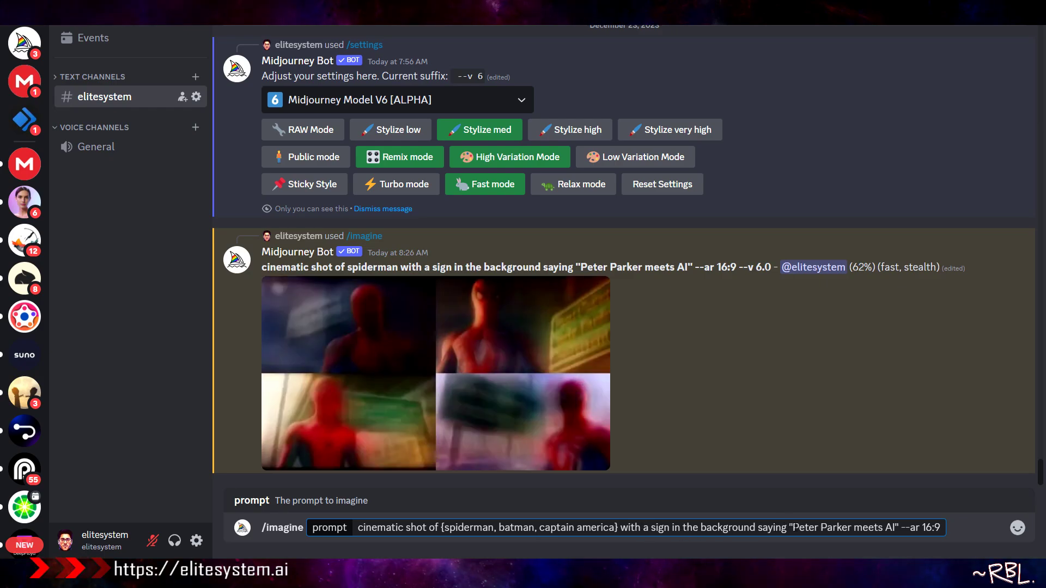
{"action": "left_click_drag", "start_coordinate": [793, 528], "coordinate": [896, 528]}
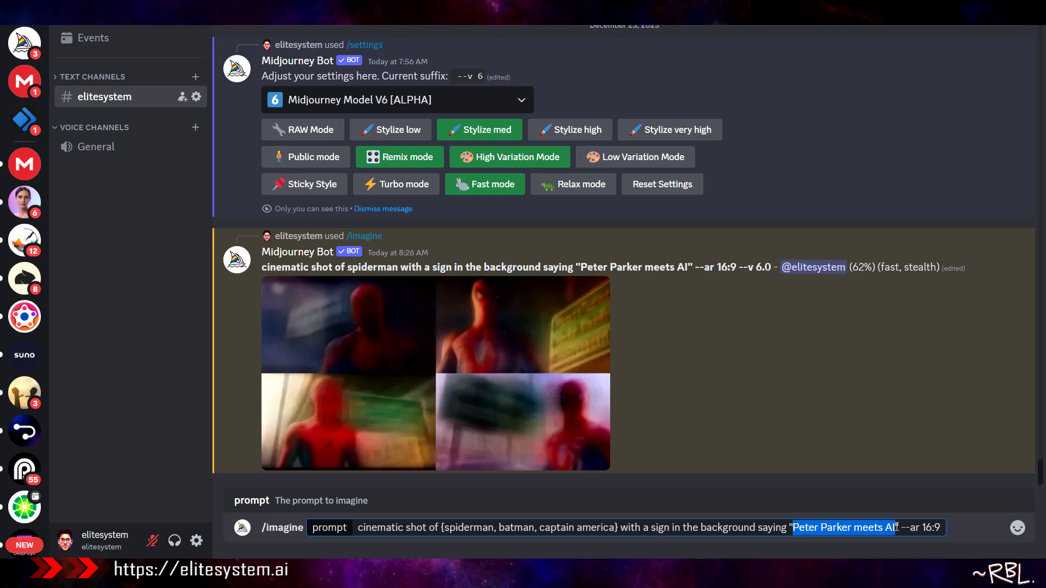
{"action": "type", "text": "AGI is "}
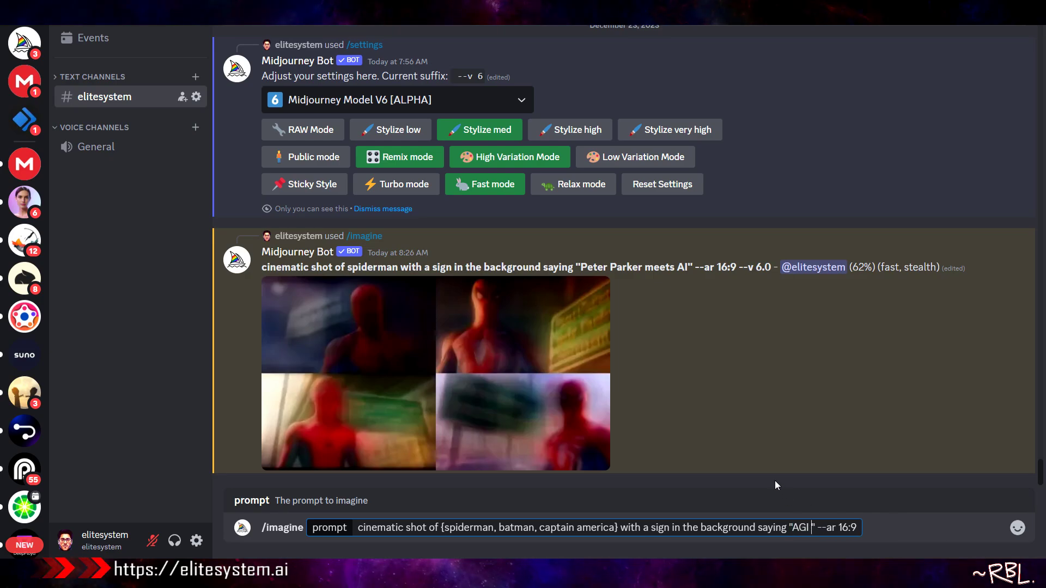
{"action": "type", "text": "coming S"}
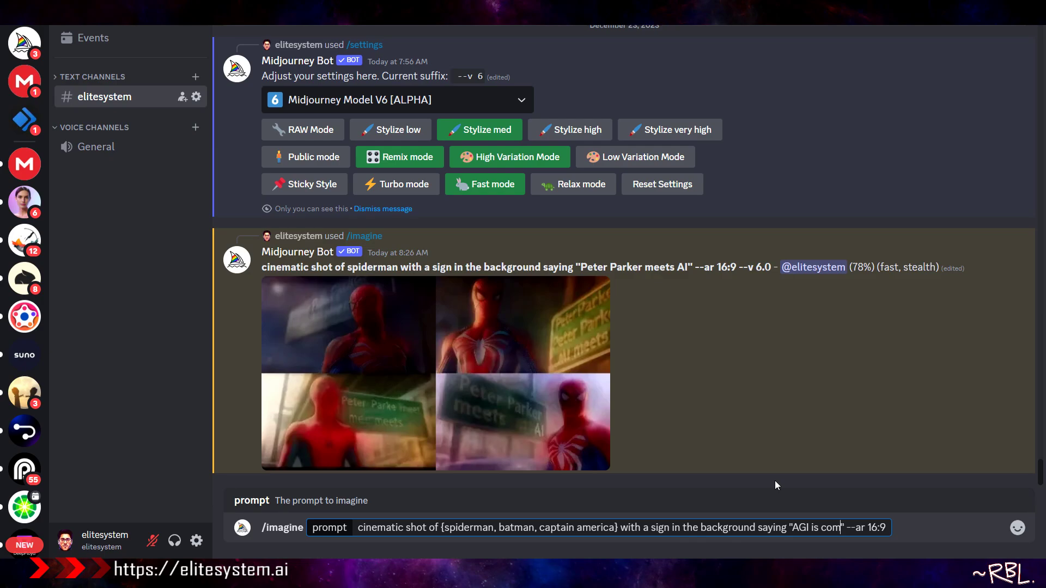
{"action": "type", "text": "oon"}
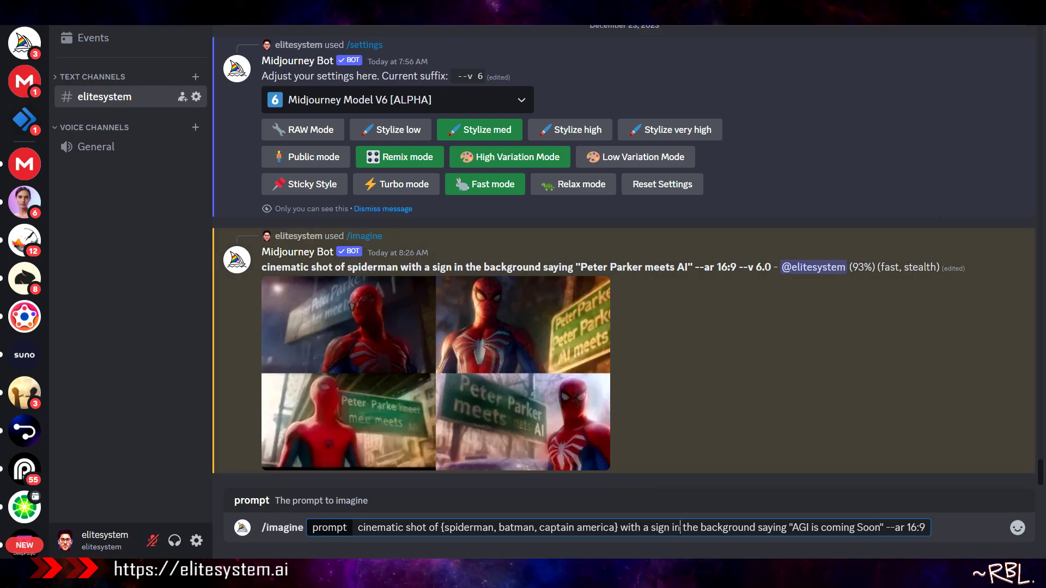
{"action": "key", "text": "Return"}
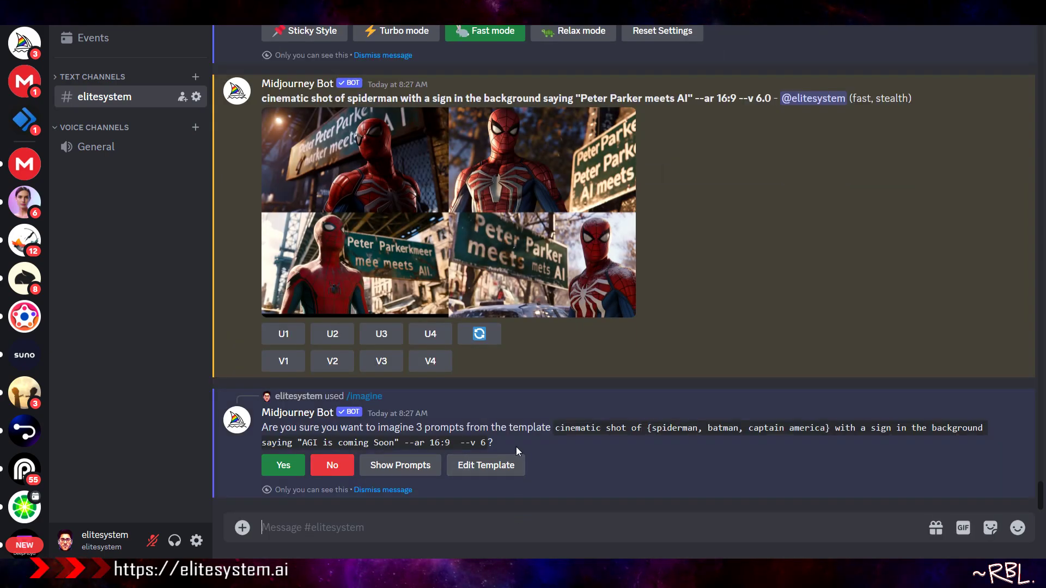
{"action": "left_click", "coordinate": [278, 466]}
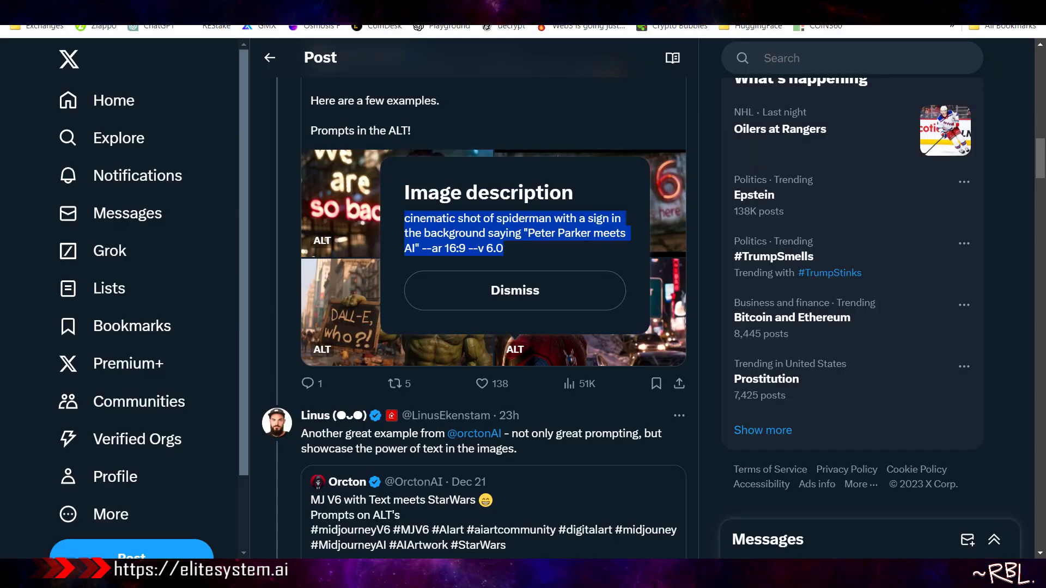
Dismiss the Spider-Man image description, browse the Star Wars and multi-prompt posts, then return to Discord.
{"action": "left_click", "coordinate": [520, 295]}
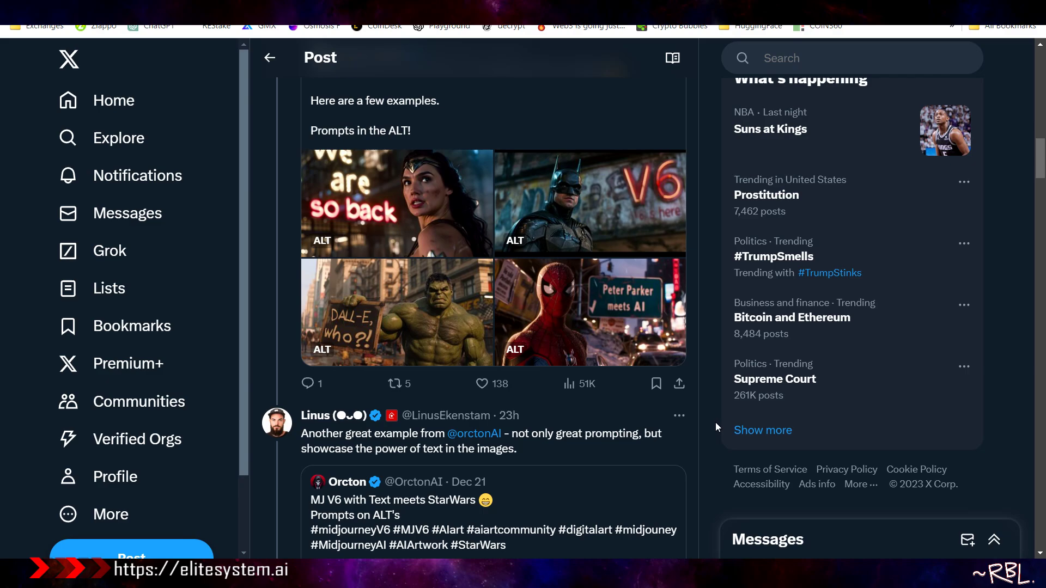
{"action": "scroll", "coordinate": [677, 375], "scroll_direction": "up", "scroll_amount": 3}
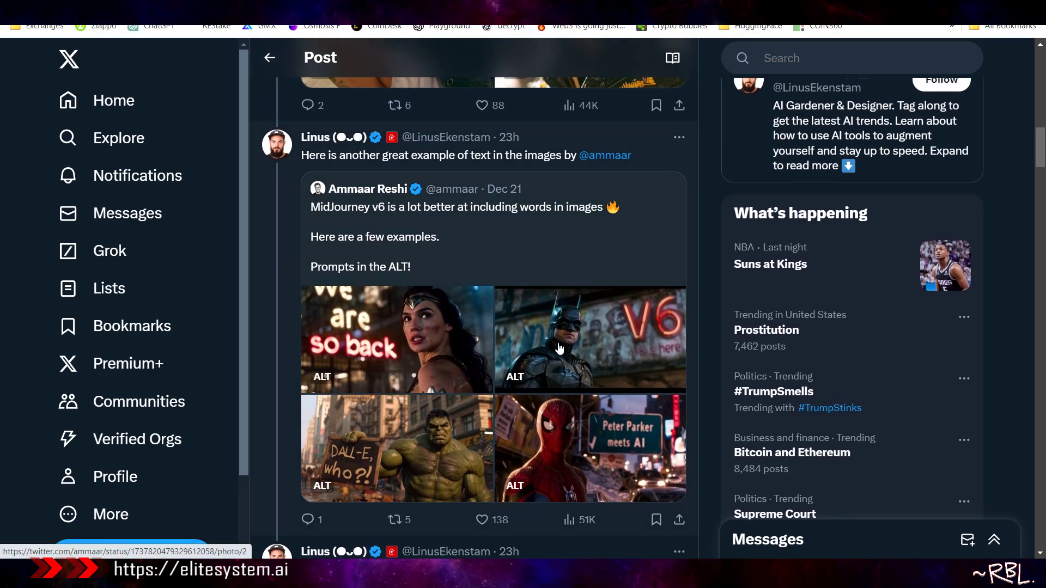
{"action": "scroll", "coordinate": [609, 359], "scroll_direction": "down", "scroll_amount": 6}
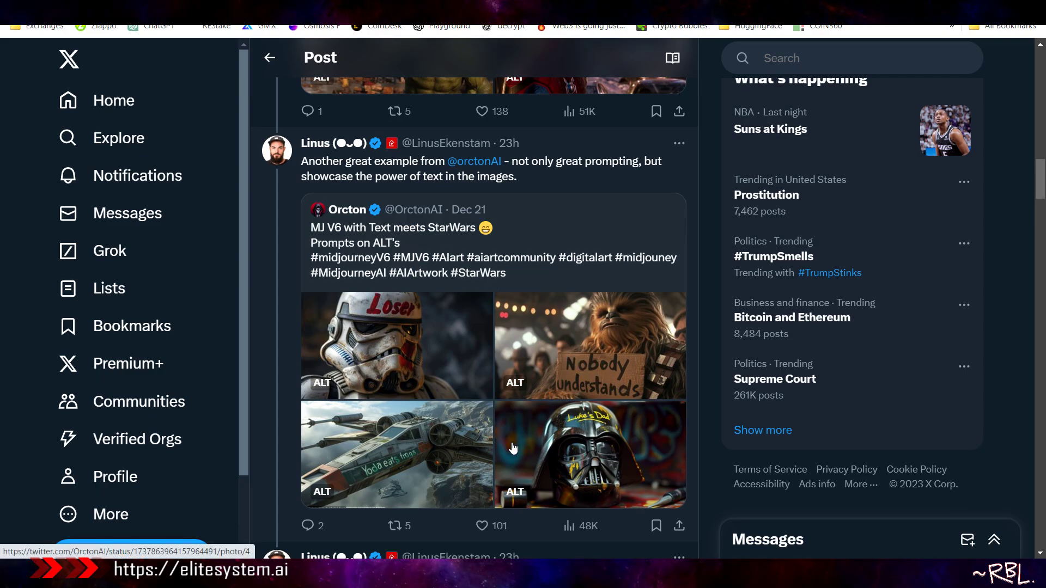
{"action": "scroll", "coordinate": [512, 450], "scroll_direction": "down", "scroll_amount": 4}
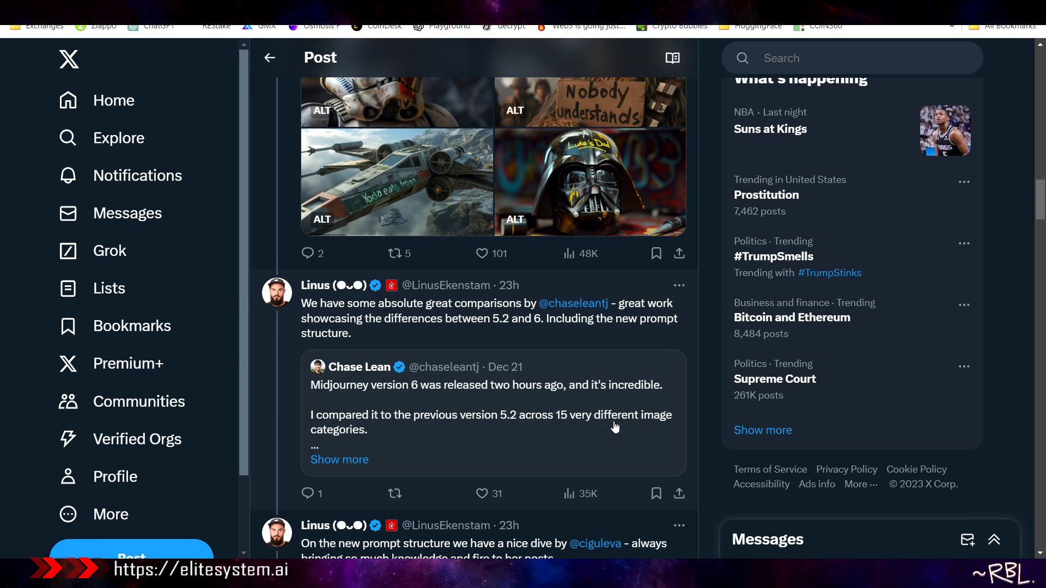
{"action": "scroll", "coordinate": [599, 427], "scroll_direction": "down", "scroll_amount": 2}
{"action": "scroll", "coordinate": [573, 430], "scroll_direction": "down", "scroll_amount": 2}
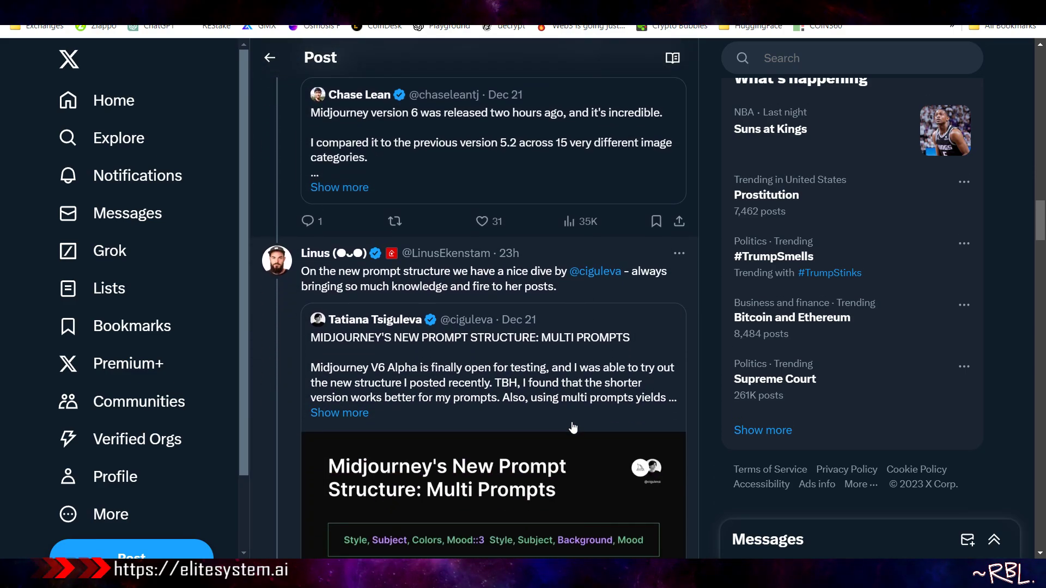
{"action": "scroll", "coordinate": [574, 427], "scroll_direction": "down", "scroll_amount": 2}
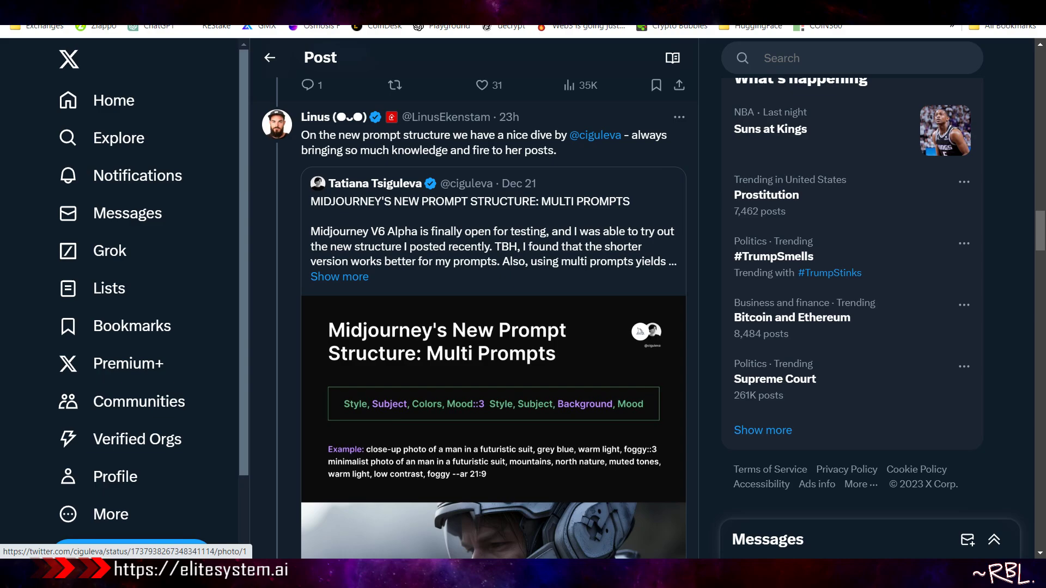
{"action": "key", "text": "alt+Tab"}
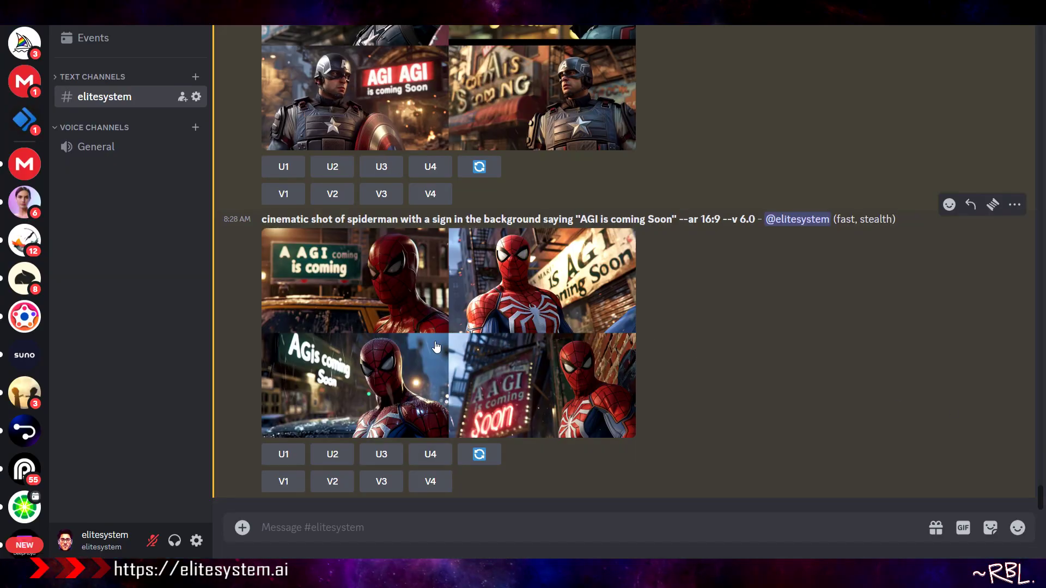
{"action": "scroll", "coordinate": [592, 340], "scroll_direction": "up", "scroll_amount": 4}
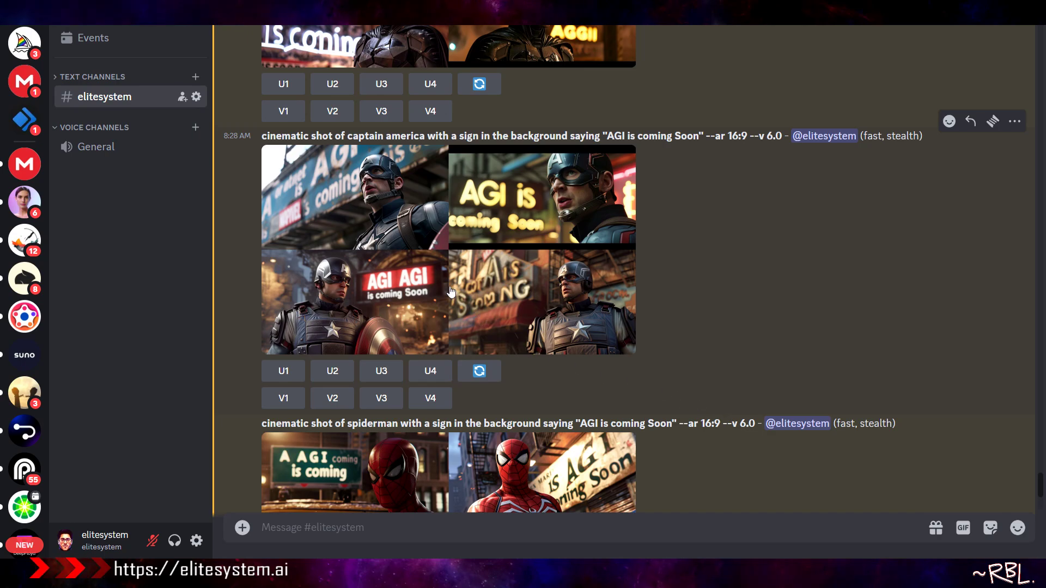
{"action": "left_click", "coordinate": [381, 305]}
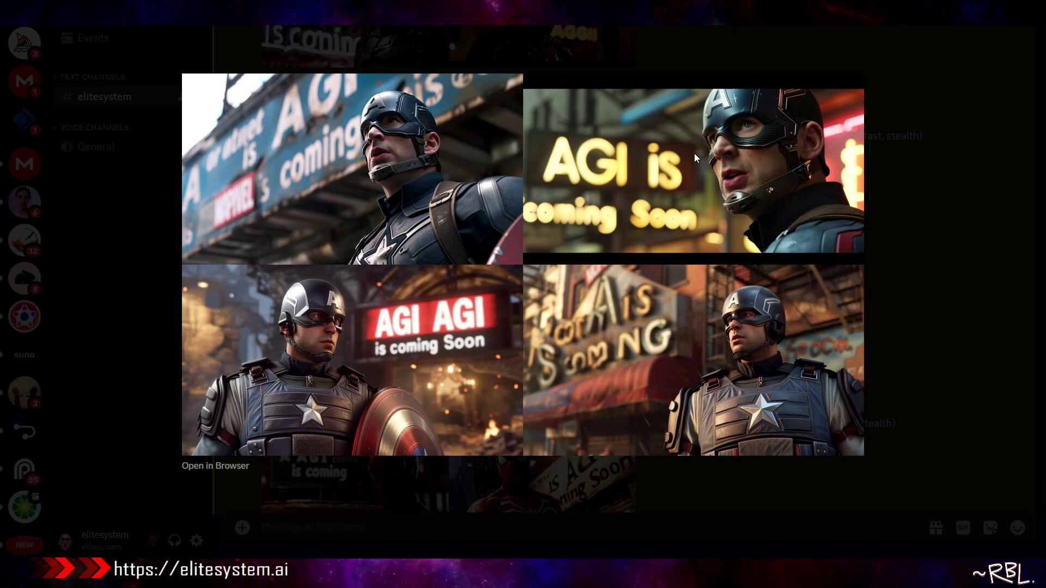
{"action": "left_click", "coordinate": [668, 505]}
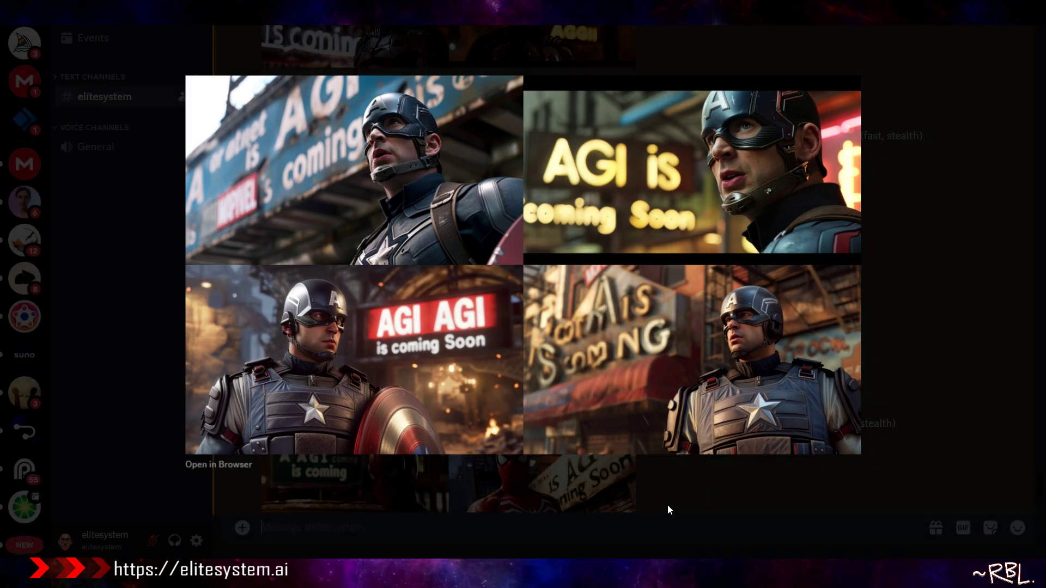
{"action": "scroll", "coordinate": [400, 434], "scroll_direction": "down", "scroll_amount": 4}
{"action": "left_click", "coordinate": [358, 337]}
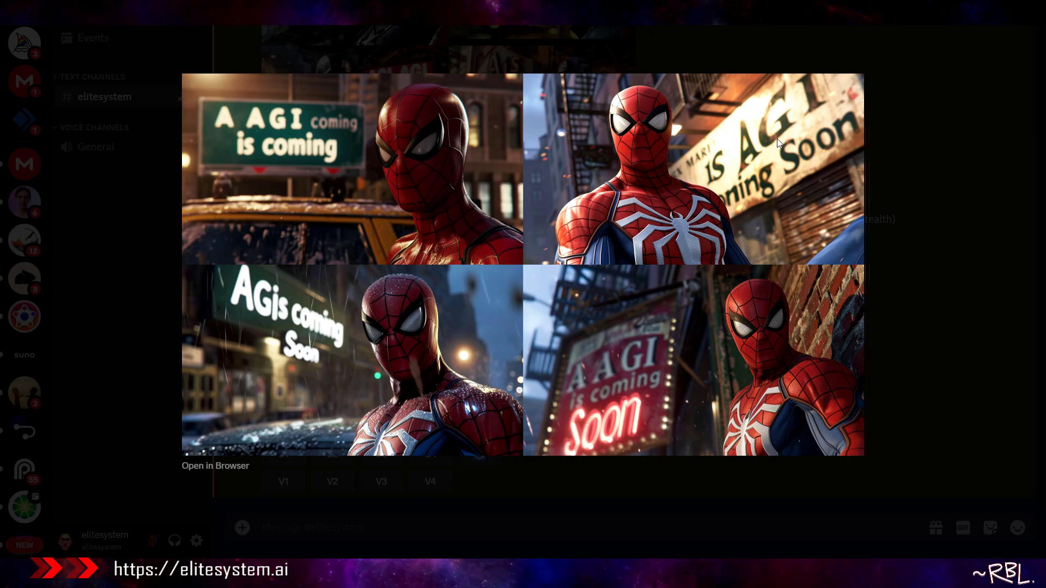
{"action": "key", "text": "Escape"}
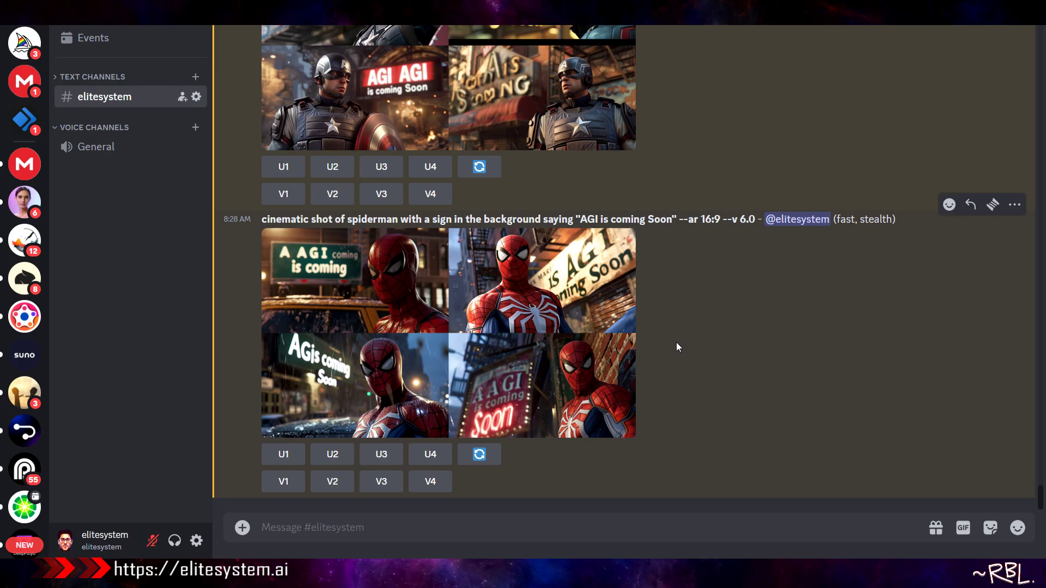
{"action": "scroll", "coordinate": [657, 366], "scroll_direction": "up", "scroll_amount": 8}
{"action": "scroll", "coordinate": [659, 381], "scroll_direction": "up", "scroll_amount": 4}
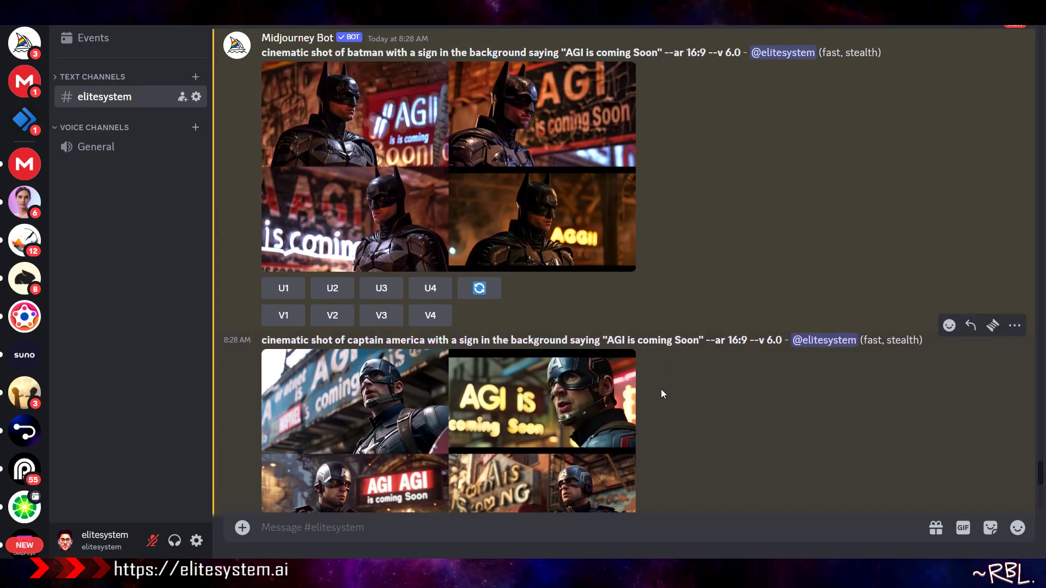
{"action": "left_click", "coordinate": [627, 327]}
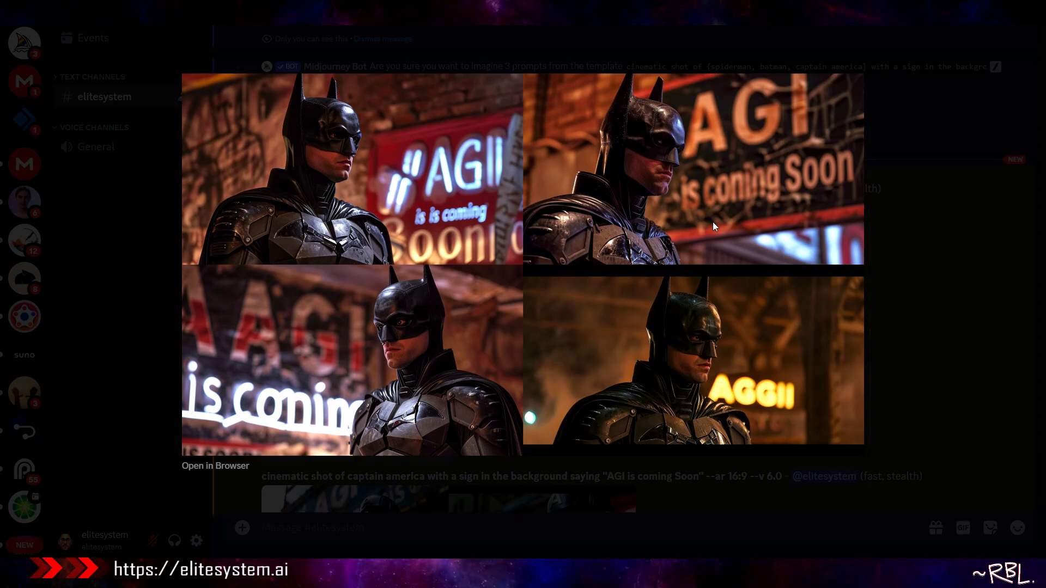
{"action": "left_click", "coordinate": [872, 356]}
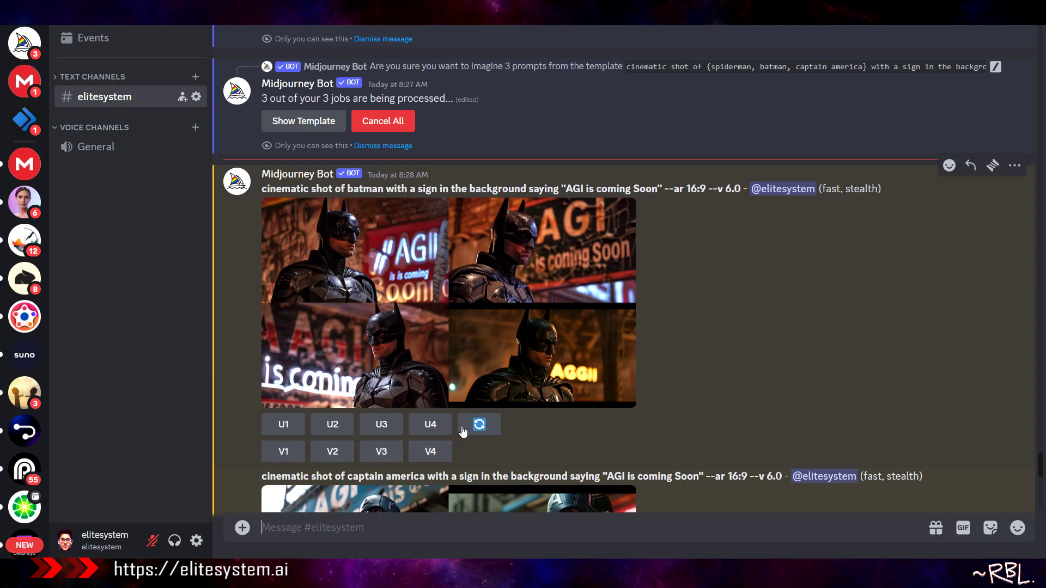
{"action": "scroll", "coordinate": [635, 359], "scroll_direction": "down", "scroll_amount": 4}
{"action": "scroll", "coordinate": [635, 359], "scroll_direction": "down", "scroll_amount": 6}
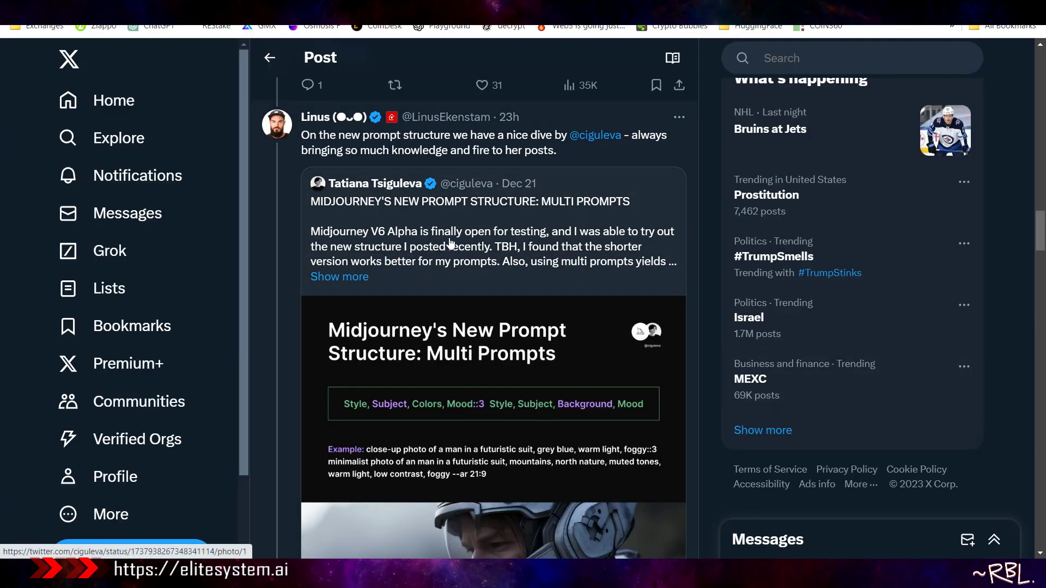
Open the multi-prompts post and look over its multi-prompt structure formula line.
{"action": "left_click", "coordinate": [449, 238]}
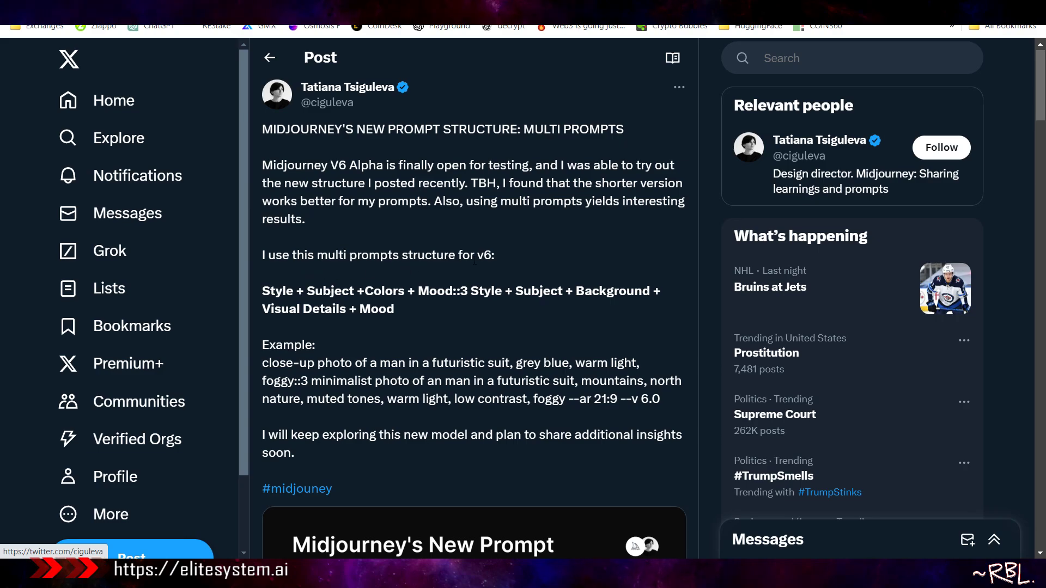
{"action": "left_click_drag", "start_coordinate": [263, 291], "coordinate": [450, 310]}
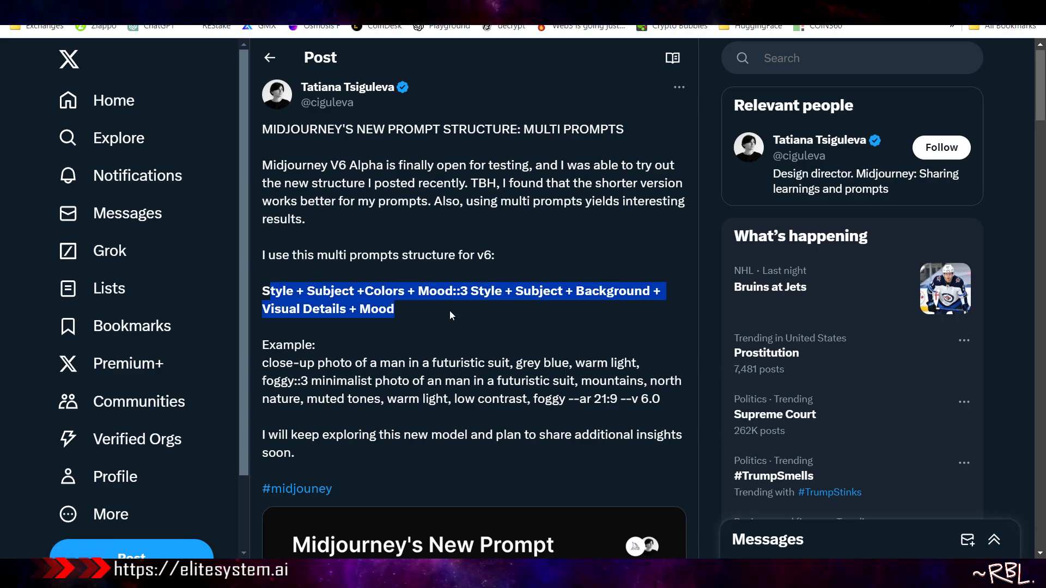
{"action": "left_click", "coordinate": [462, 312]}
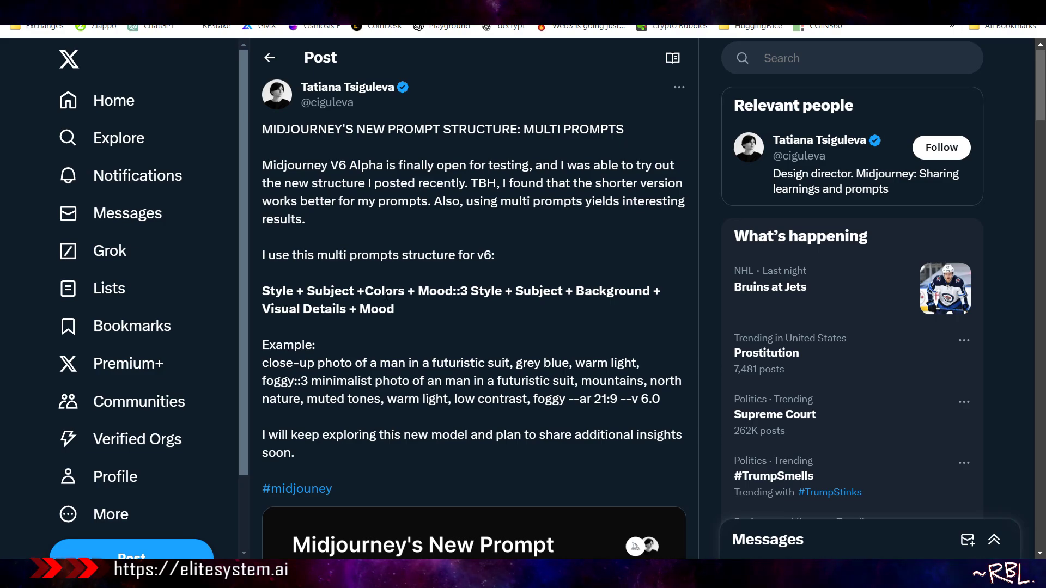
Select the example prompt from 'close-up' through '--ar 21:9'.
{"action": "scroll", "coordinate": [471, 312], "scroll_direction": "down", "scroll_amount": 1}
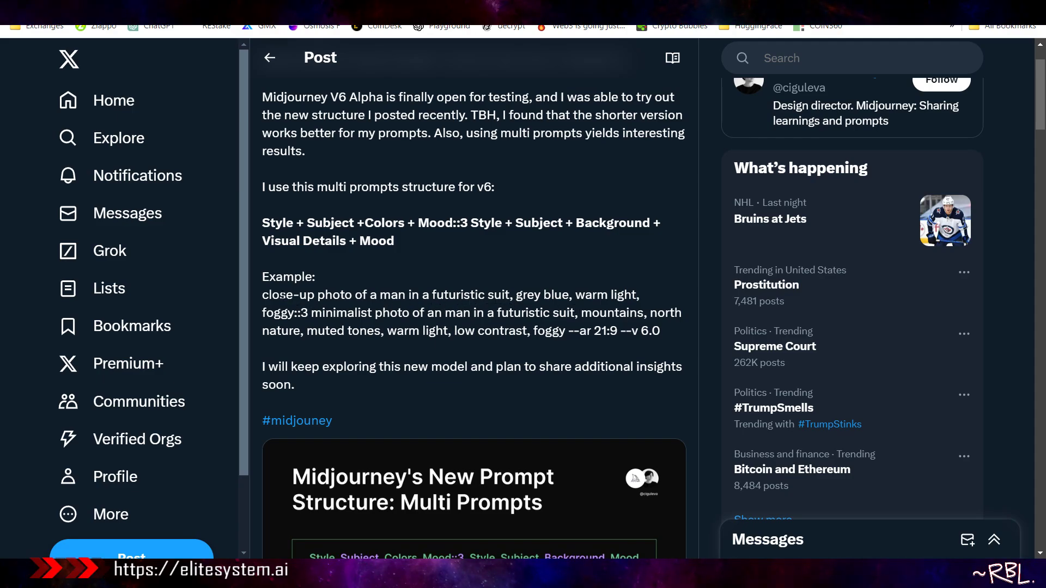
{"action": "left_click_drag", "start_coordinate": [265, 295], "coordinate": [639, 327]}
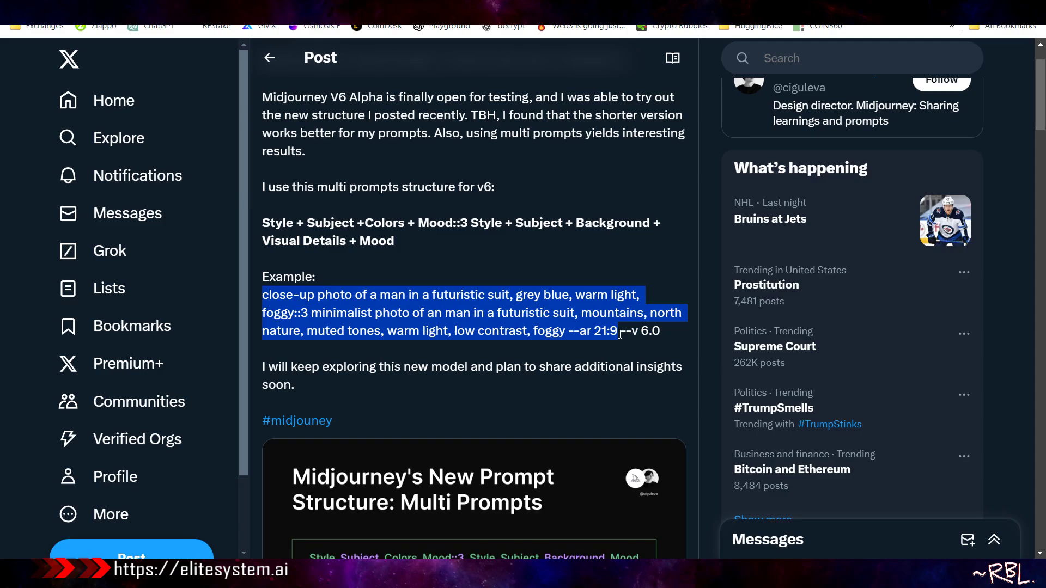
{"action": "left_click_drag", "start_coordinate": [621, 334], "coordinate": [617, 333]}
{"action": "key", "text": "ctrl+c"}
Start a /imagine command in Discord with the copied example prompt pasted in.
{"action": "key", "text": "alt+Tab"}
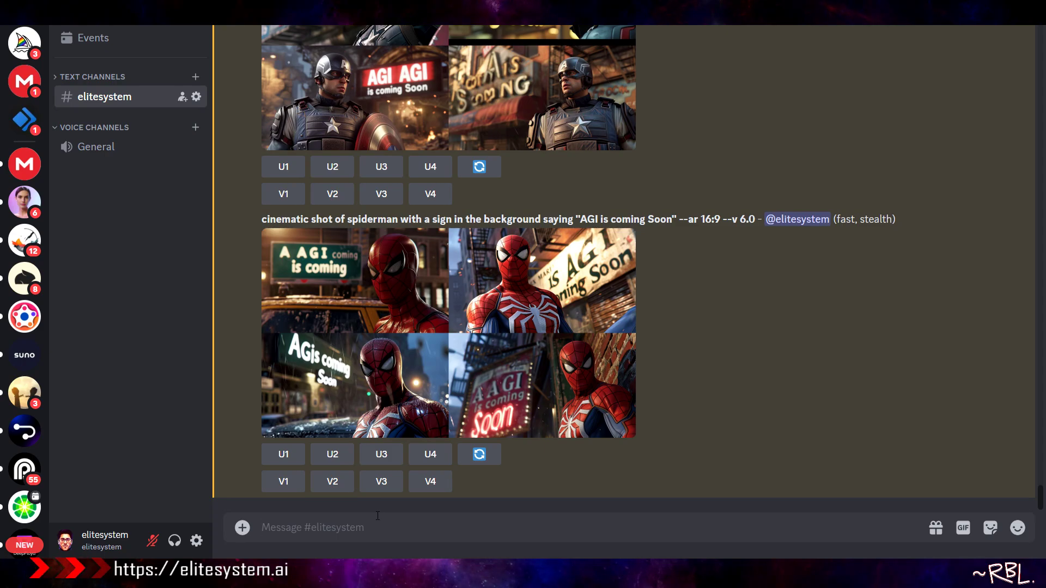
{"action": "type", "text": "/i"}
{"action": "left_click", "coordinate": [288, 215]}
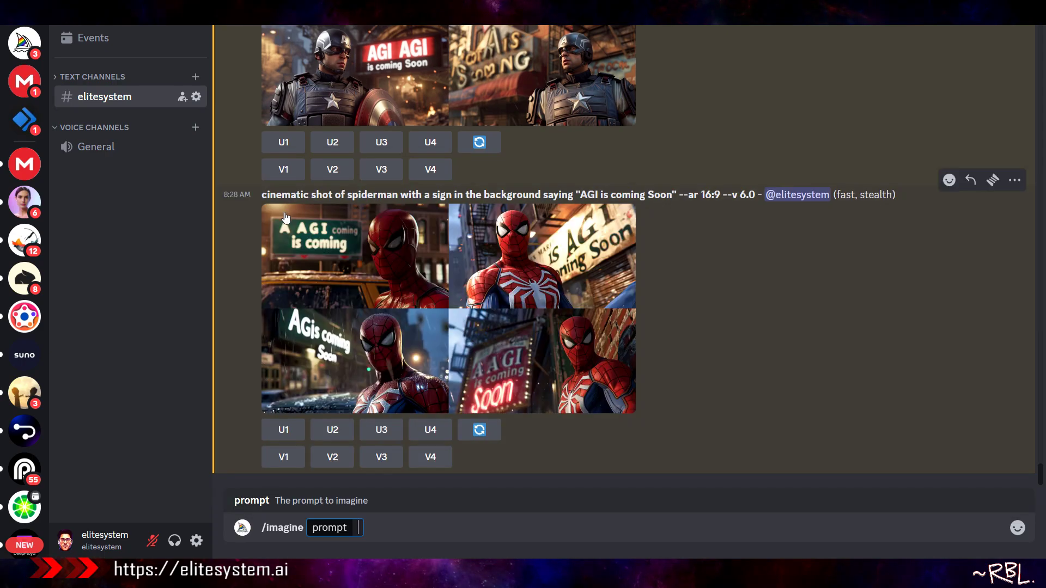
{"action": "key", "text": "ctrl+v"}
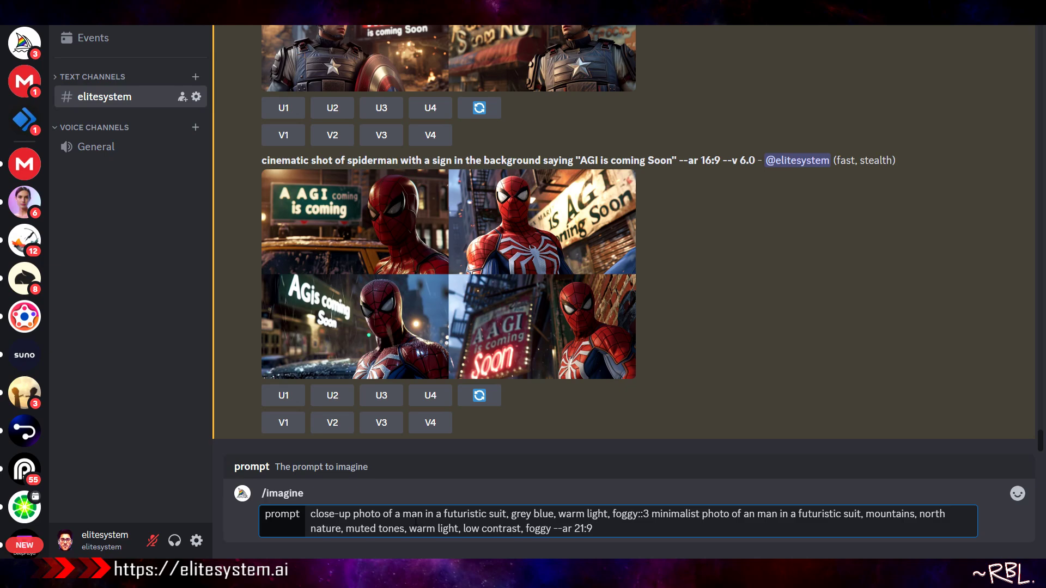
Replace the first subject, 'man in a futuristic suit', with {batman, spiderman}.
{"action": "left_click_drag", "start_coordinate": [403, 515], "coordinate": [507, 514]}
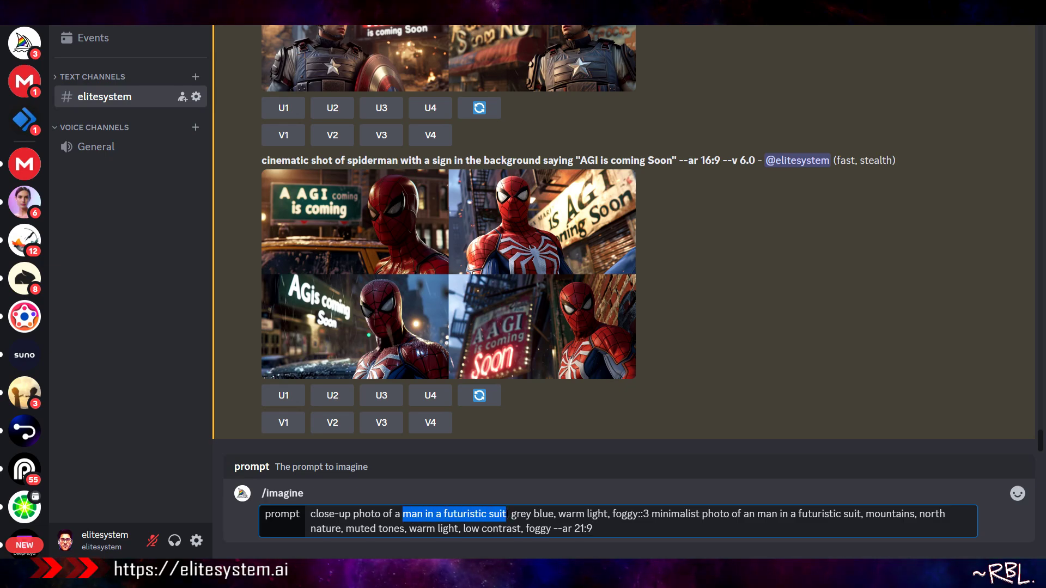
{"action": "type", "text": "("}
{"action": "key", "text": "BackSpace"}
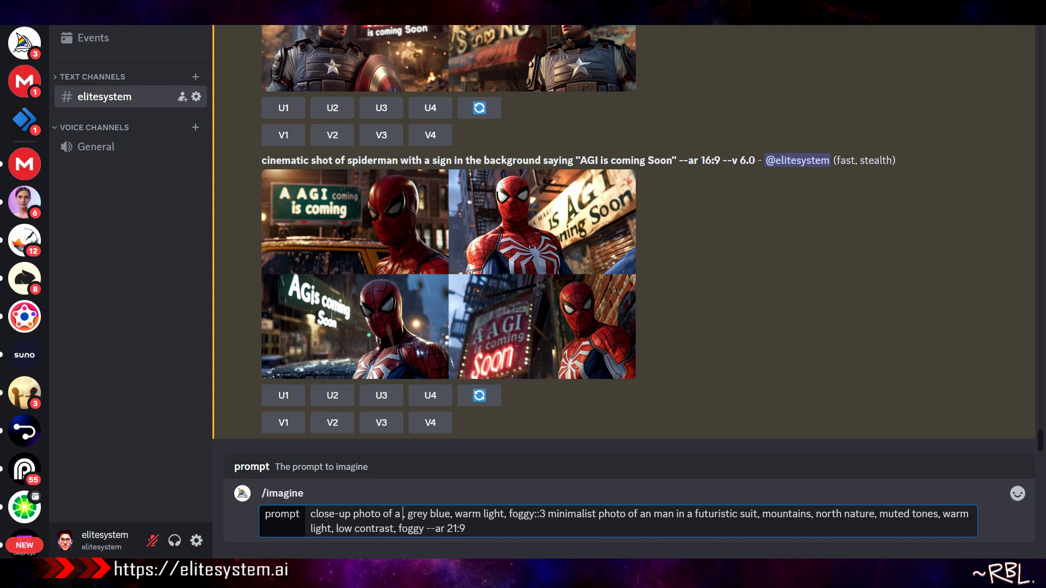
{"action": "type", "text": "{batm"}
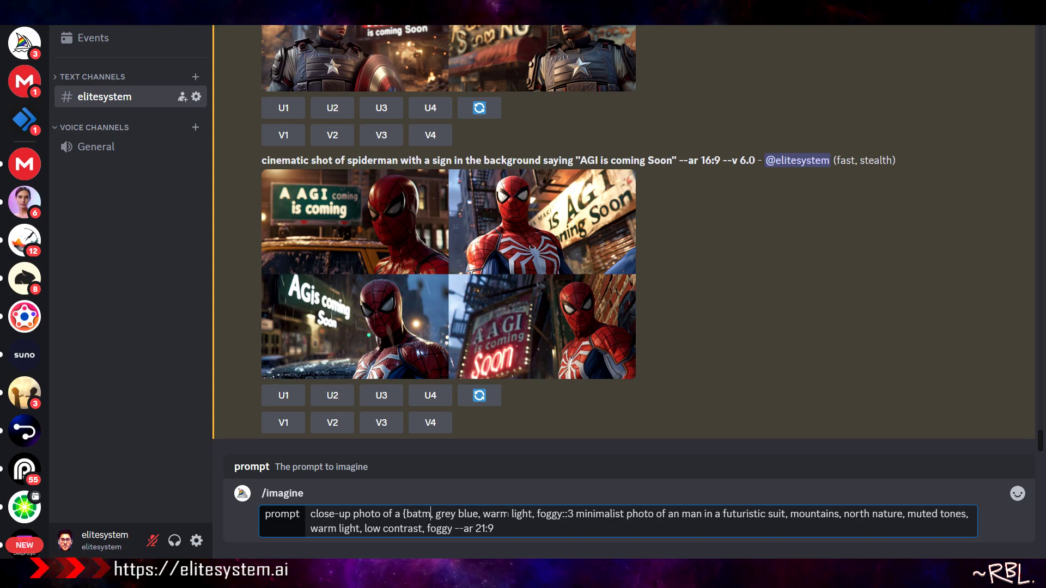
{"action": "type", "text": "an"}
{"action": "type", "text": ", spiderman}"}
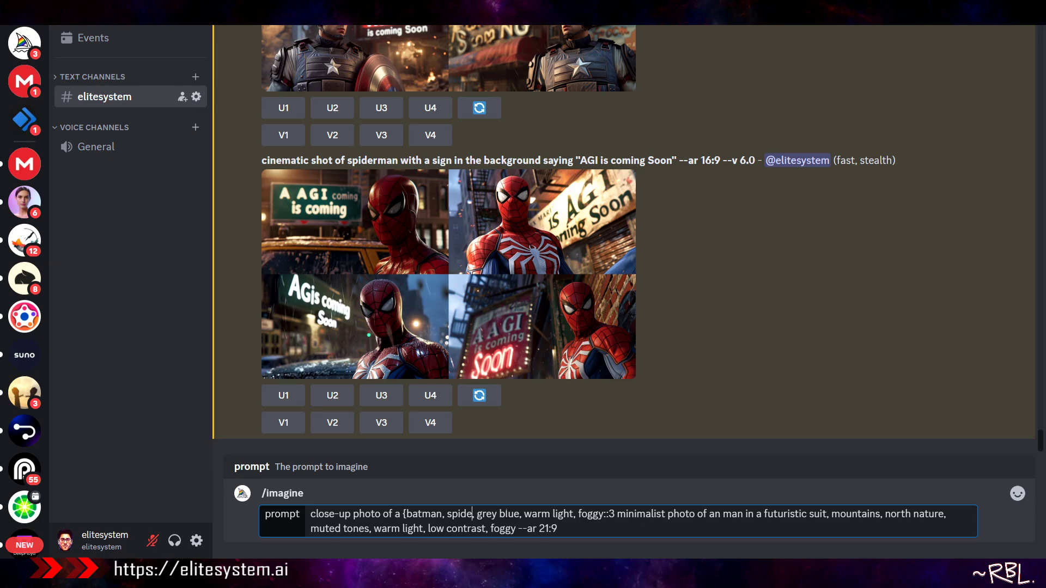
{"action": "key", "text": "BackSpace"}
{"action": "type", "text": "}"}
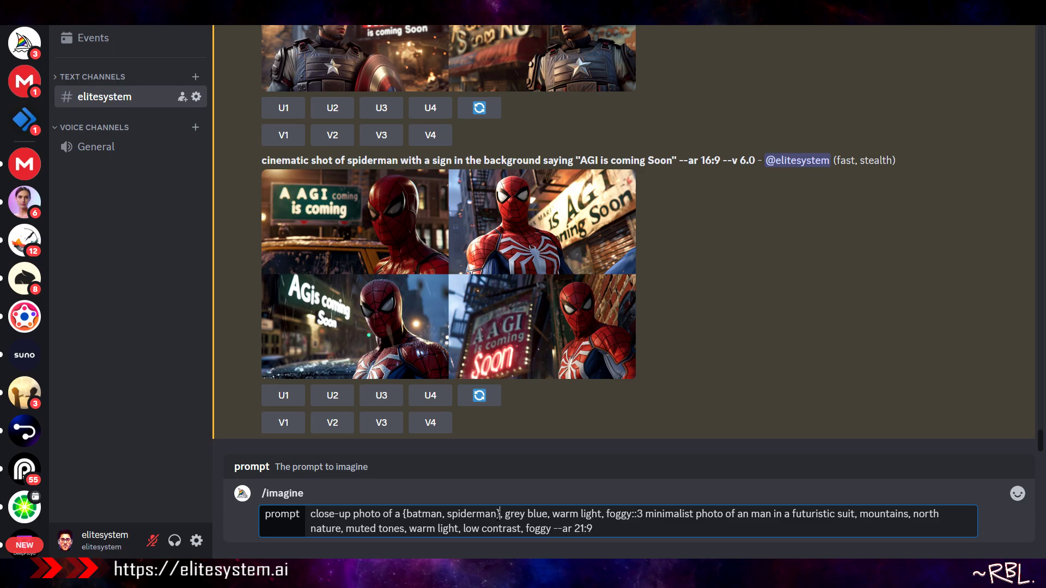
{"action": "left_click_drag", "start_coordinate": [703, 516], "coordinate": [696, 516]}
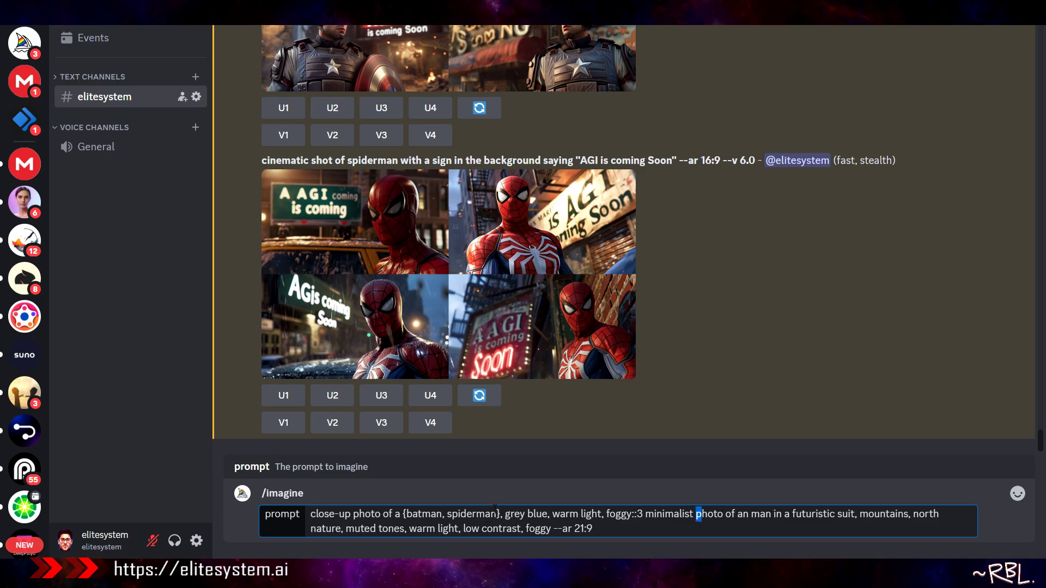
Replace the second subject 'an man' with {batman, spiderman} too and submit the prompt.
{"action": "left_click", "coordinate": [418, 515]}
{"action": "left_click_drag", "start_coordinate": [404, 515], "coordinate": [502, 514]}
{"action": "key", "text": "ctrl+c"}
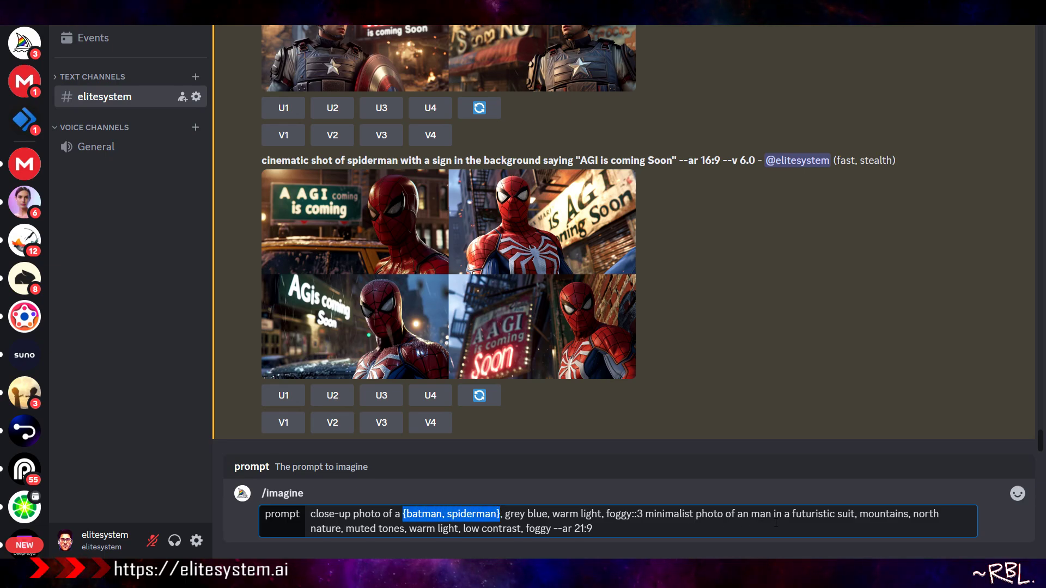
{"action": "left_click", "coordinate": [775, 517]}
{"action": "left_click_drag", "start_coordinate": [736, 514], "coordinate": [771, 514]}
{"action": "key", "text": "ctrl+v"}
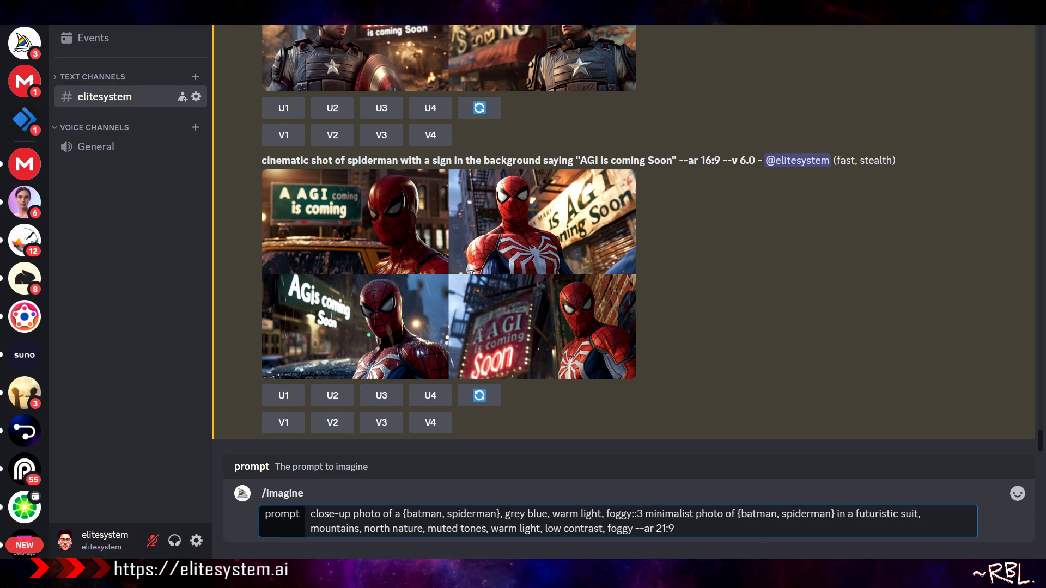
{"action": "left_click", "coordinate": [701, 524]}
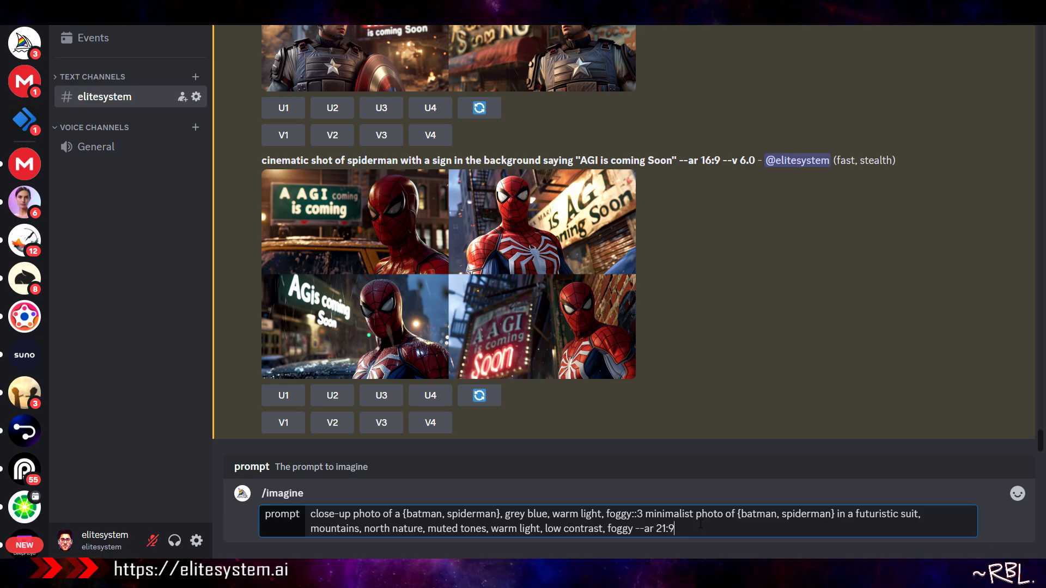
{"action": "key", "text": "Return"}
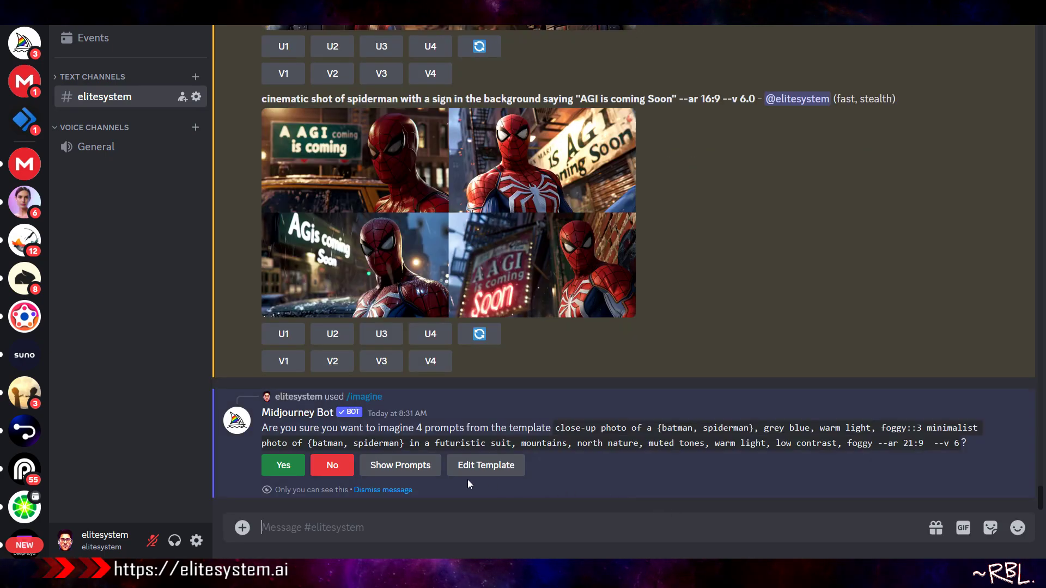
Confirm that Midjourney should generate all 4 permutation prompts.
{"action": "left_click", "coordinate": [283, 465]}
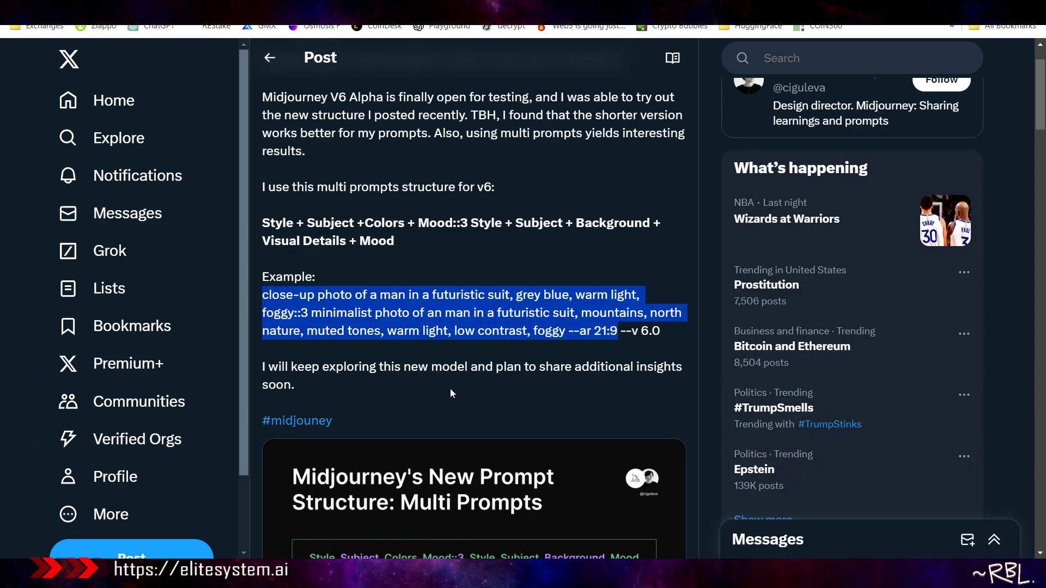
{"action": "scroll", "coordinate": [427, 327], "scroll_direction": "down", "scroll_amount": 5}
{"action": "scroll", "coordinate": [425, 316], "scroll_direction": "down", "scroll_amount": 2}
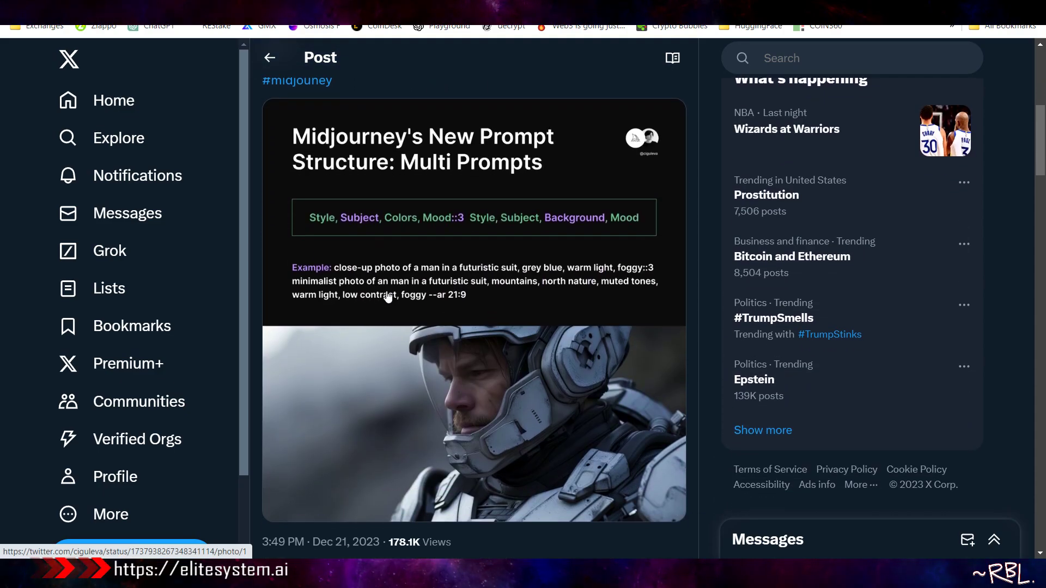
{"action": "scroll", "coordinate": [386, 297], "scroll_direction": "down", "scroll_amount": 2}
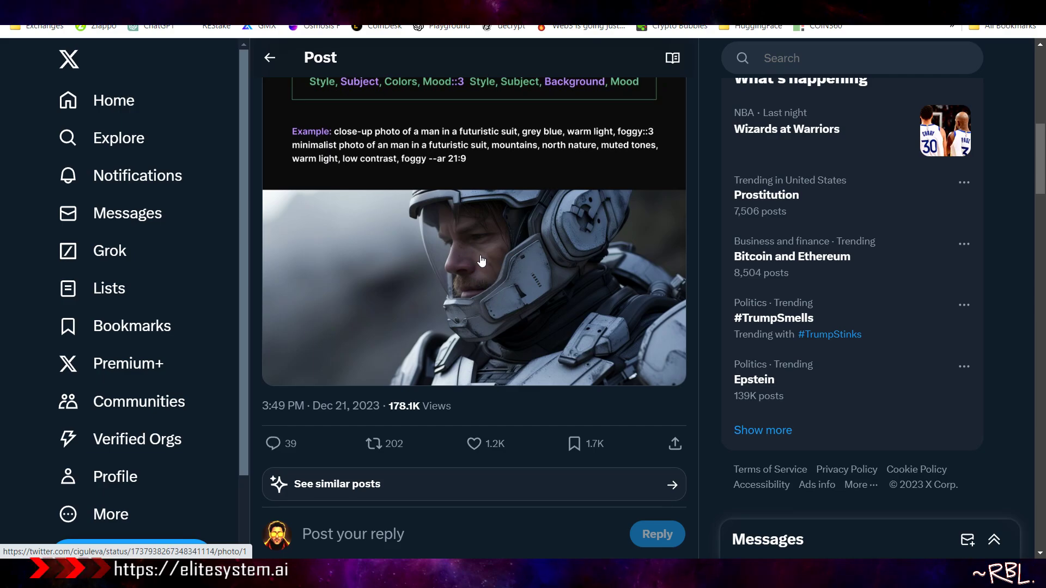
{"action": "scroll", "coordinate": [482, 272], "scroll_direction": "up", "scroll_amount": 6}
{"action": "scroll", "coordinate": [482, 277], "scroll_direction": "up", "scroll_amount": 5}
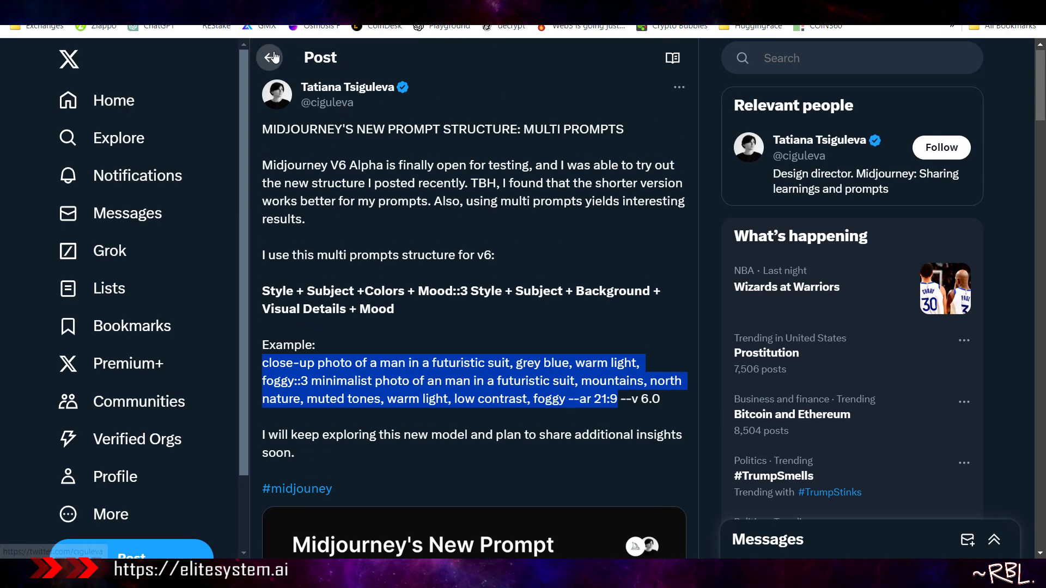
Browse the V6 thread's examples down to the 'Midjourney v6 can write text!' quoted reply.
{"action": "key", "text": "alt+Left"}
{"action": "scroll", "coordinate": [471, 323], "scroll_direction": "down", "scroll_amount": 14}
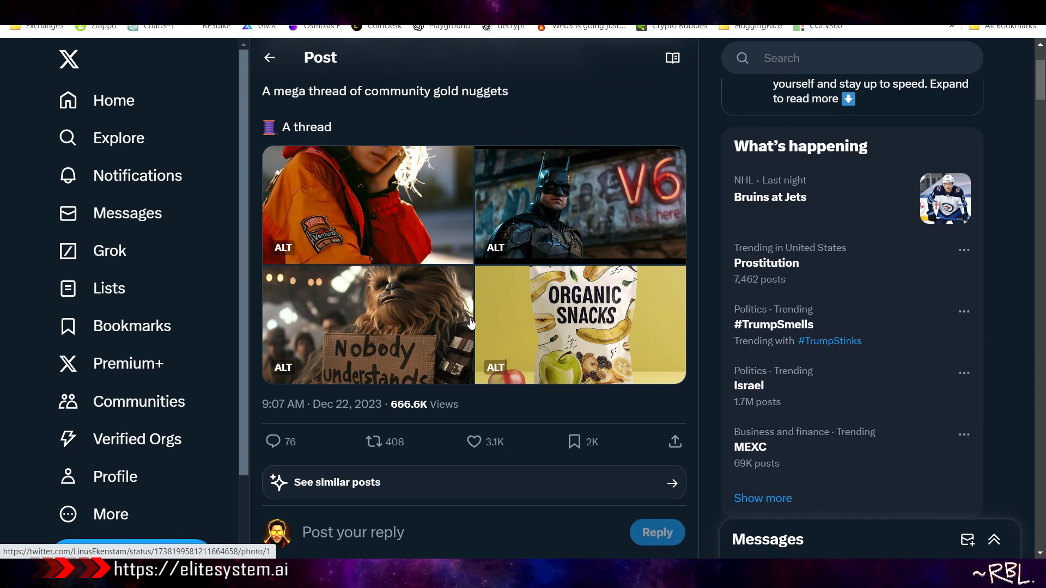
{"action": "scroll", "coordinate": [471, 323], "scroll_direction": "down", "scroll_amount": 10}
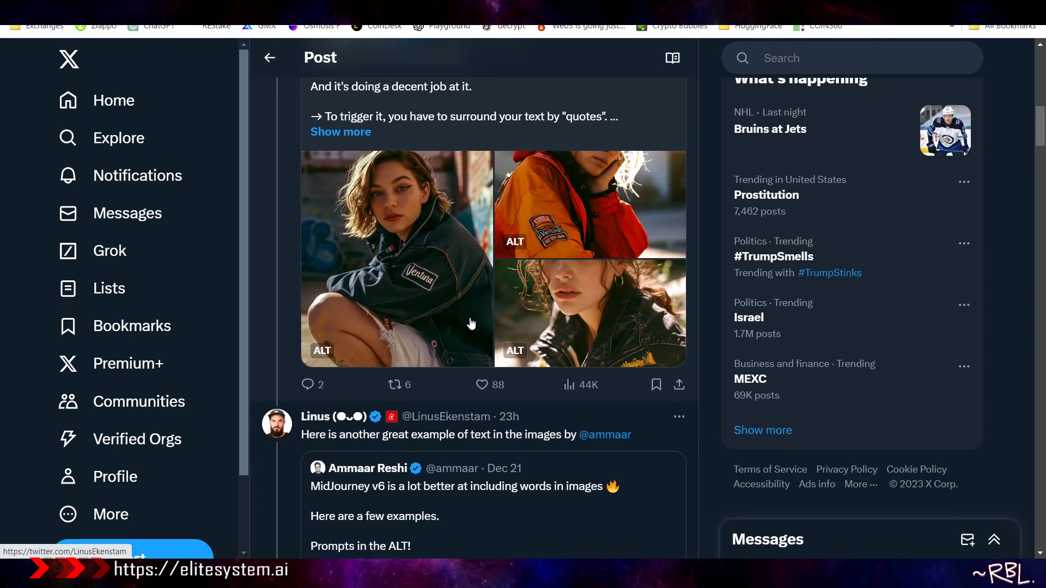
{"action": "scroll", "coordinate": [579, 314], "scroll_direction": "down", "scroll_amount": 6}
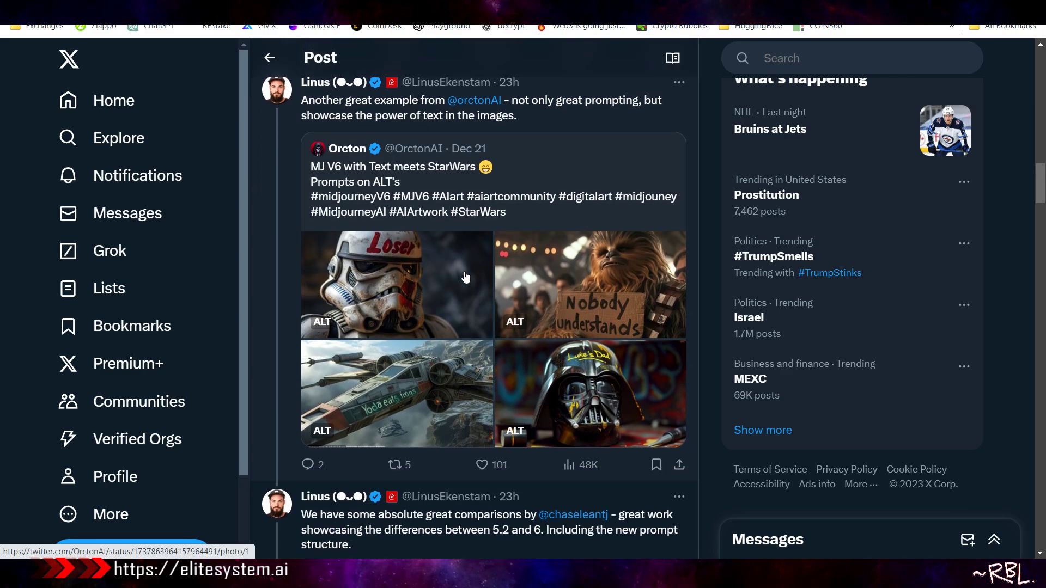
{"action": "scroll", "coordinate": [463, 281], "scroll_direction": "up", "scroll_amount": 4}
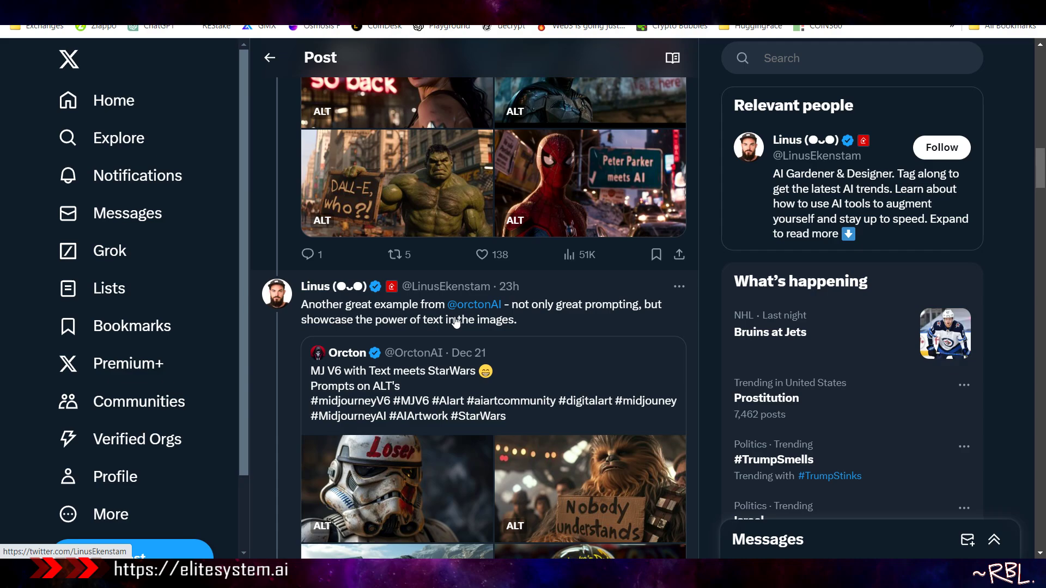
{"action": "scroll", "coordinate": [457, 322], "scroll_direction": "down", "scroll_amount": 1}
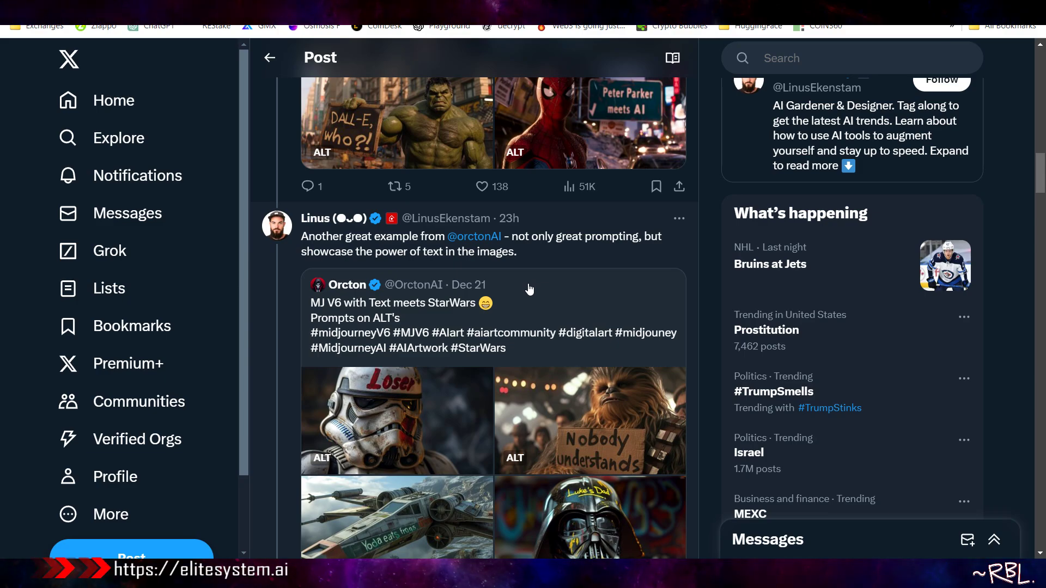
{"action": "scroll", "coordinate": [537, 302], "scroll_direction": "down", "scroll_amount": 3}
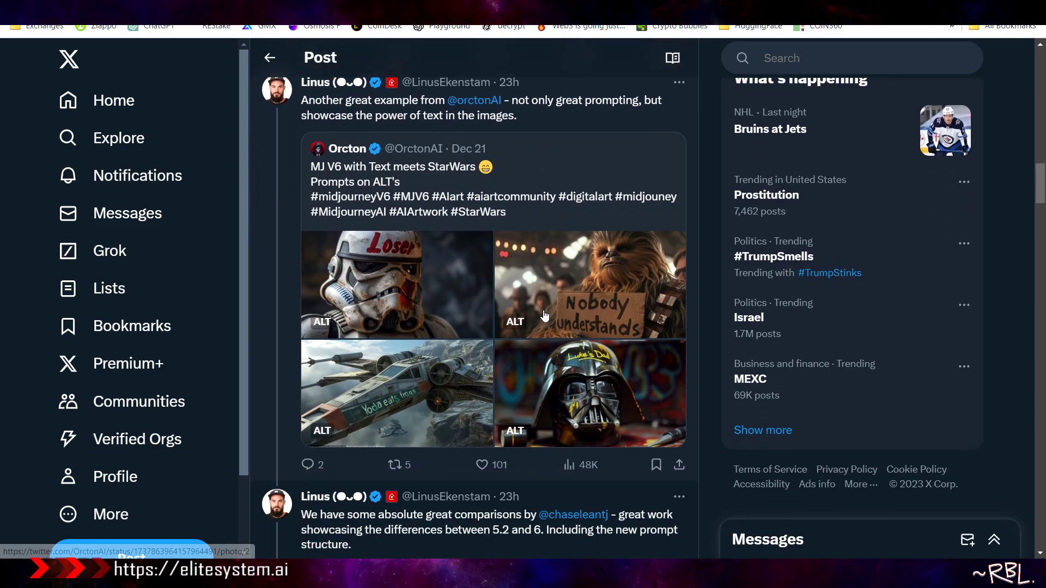
{"action": "scroll", "coordinate": [544, 315], "scroll_direction": "up", "scroll_amount": 1}
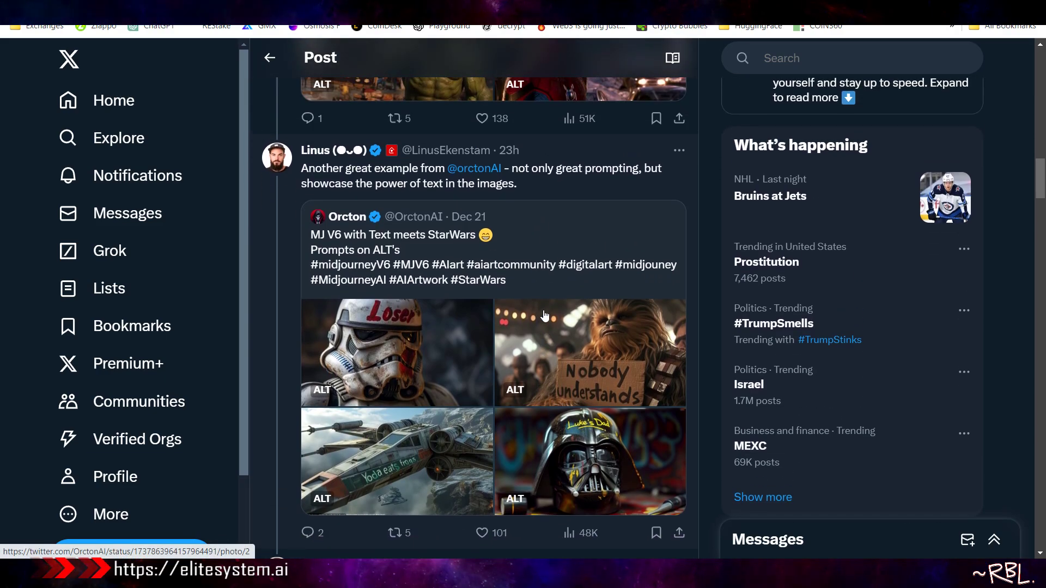
{"action": "scroll", "coordinate": [545, 315], "scroll_direction": "up", "scroll_amount": 1}
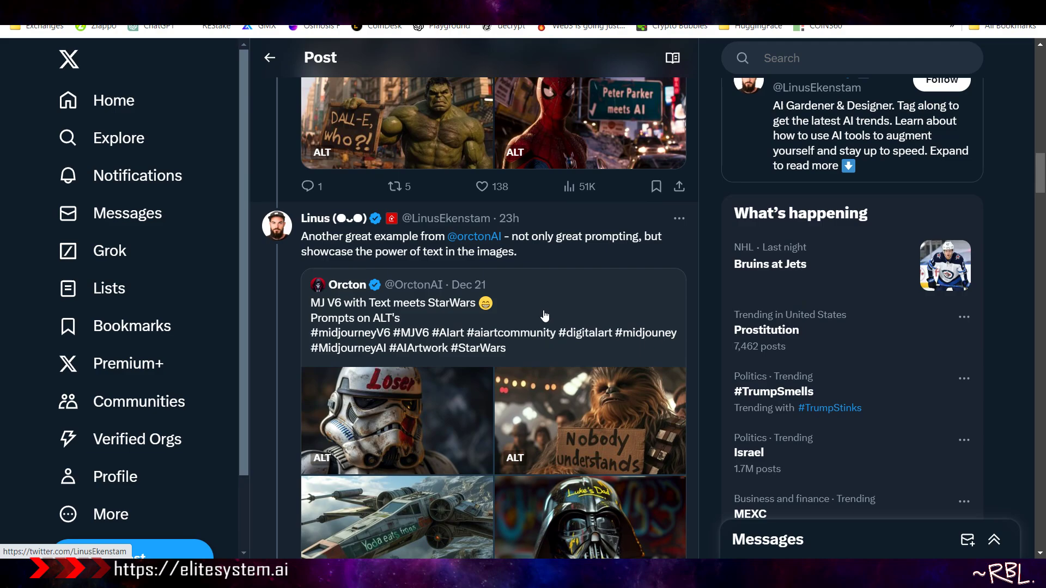
{"action": "scroll", "coordinate": [544, 315], "scroll_direction": "up", "scroll_amount": 1}
{"action": "scroll", "coordinate": [545, 316], "scroll_direction": "down", "scroll_amount": 4}
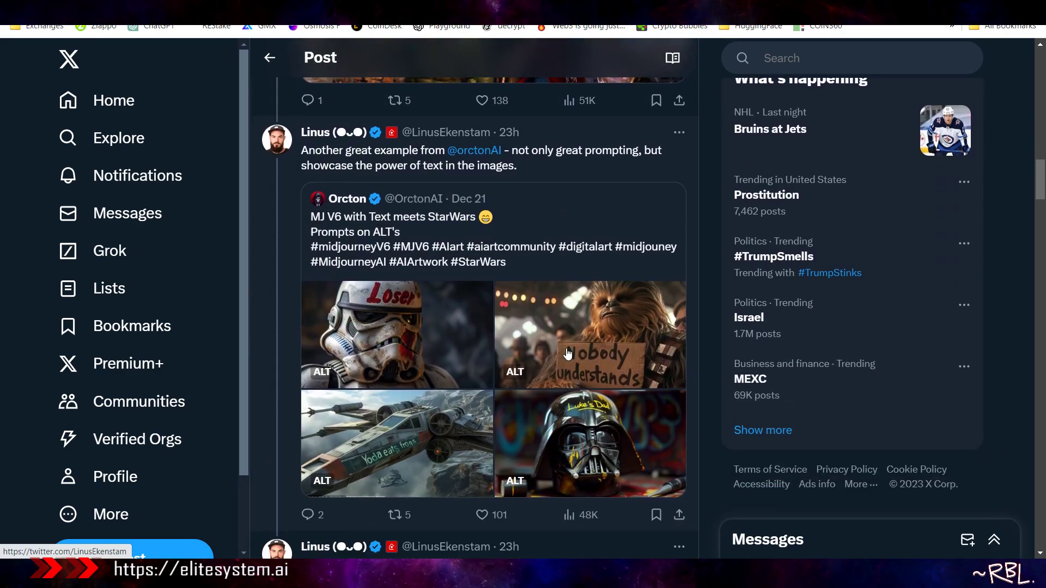
{"action": "scroll", "coordinate": [567, 354], "scroll_direction": "up", "scroll_amount": 2}
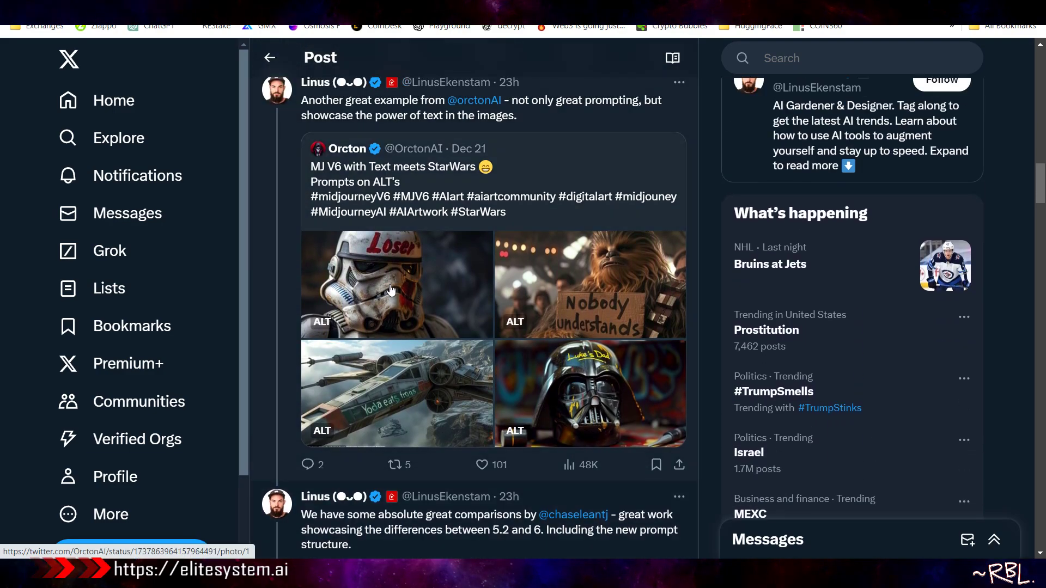
{"action": "scroll", "coordinate": [495, 300], "scroll_direction": "up", "scroll_amount": 1}
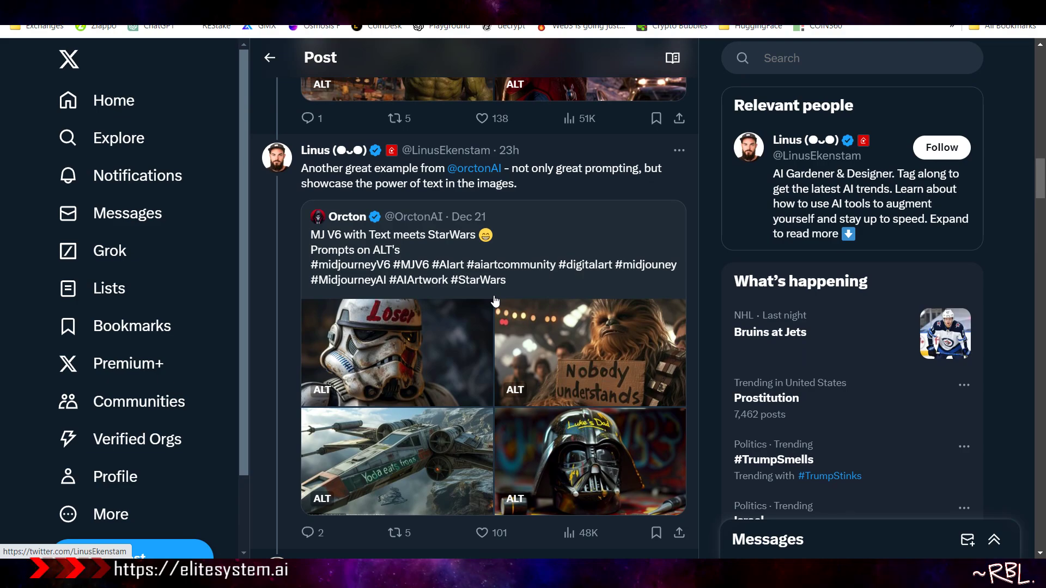
{"action": "scroll", "coordinate": [495, 311], "scroll_direction": "up", "scroll_amount": 1}
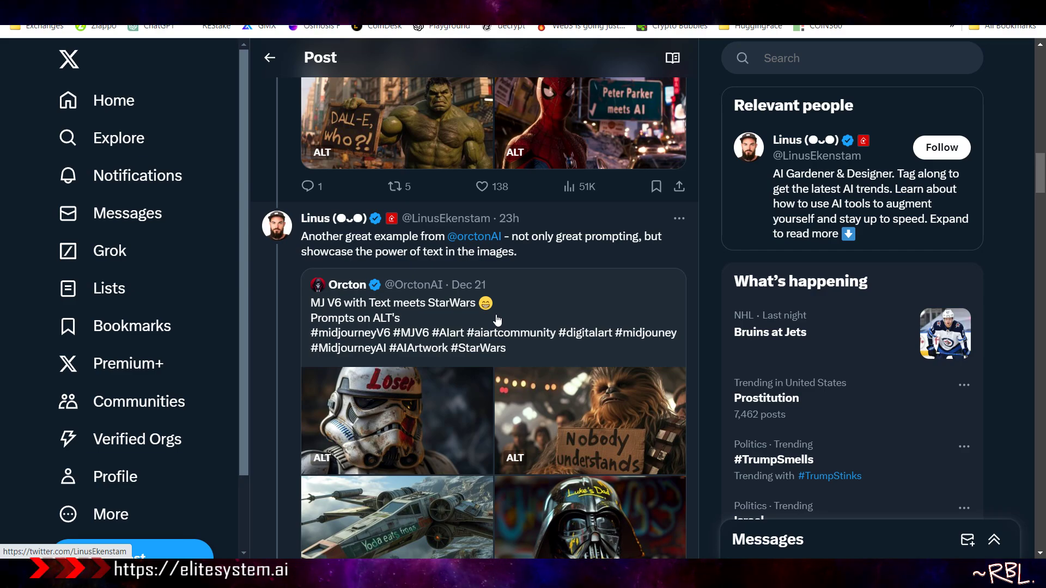
{"action": "scroll", "coordinate": [498, 320], "scroll_direction": "down", "scroll_amount": 1}
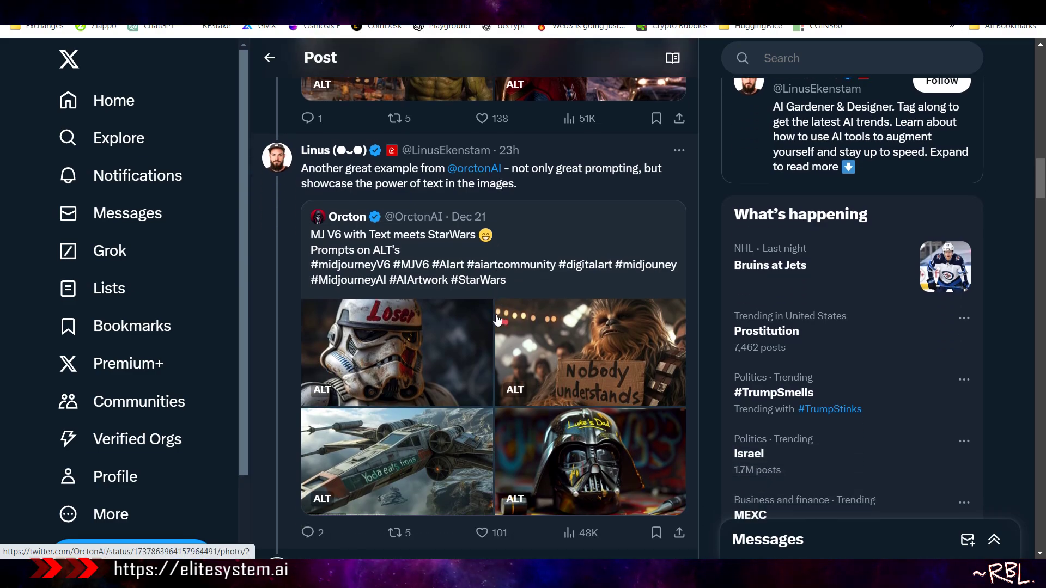
{"action": "scroll", "coordinate": [497, 319], "scroll_direction": "down", "scroll_amount": 2}
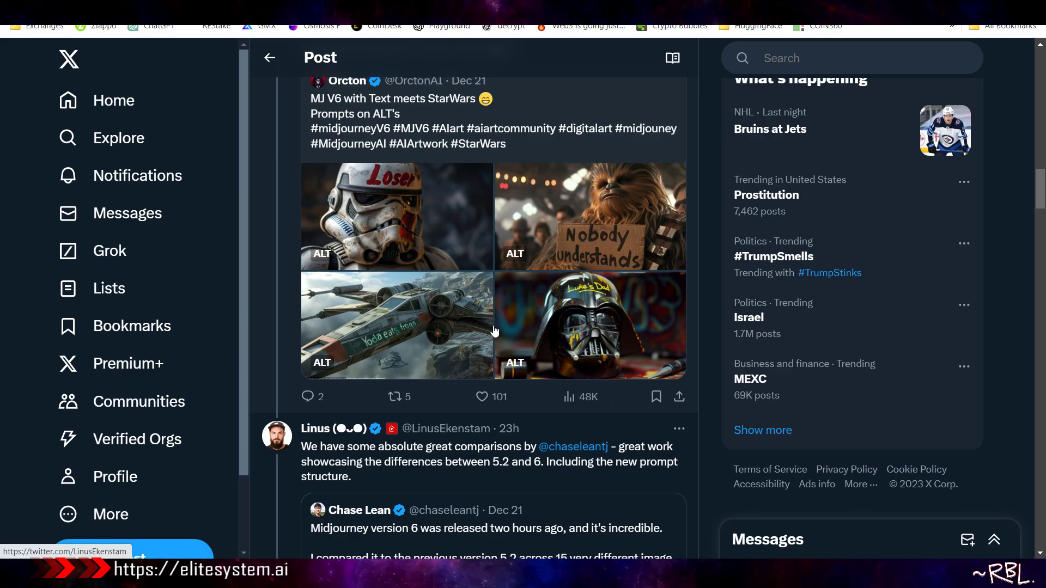
{"action": "scroll", "coordinate": [493, 330], "scroll_direction": "down", "scroll_amount": 1}
{"action": "scroll", "coordinate": [466, 269], "scroll_direction": "up", "scroll_amount": 1}
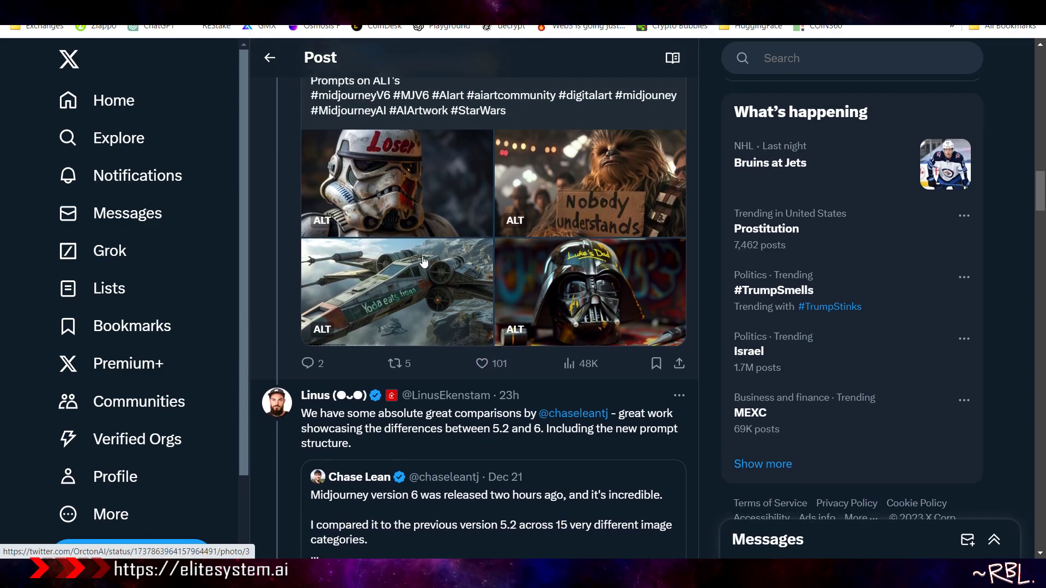
{"action": "scroll", "coordinate": [425, 262], "scroll_direction": "up", "scroll_amount": 1}
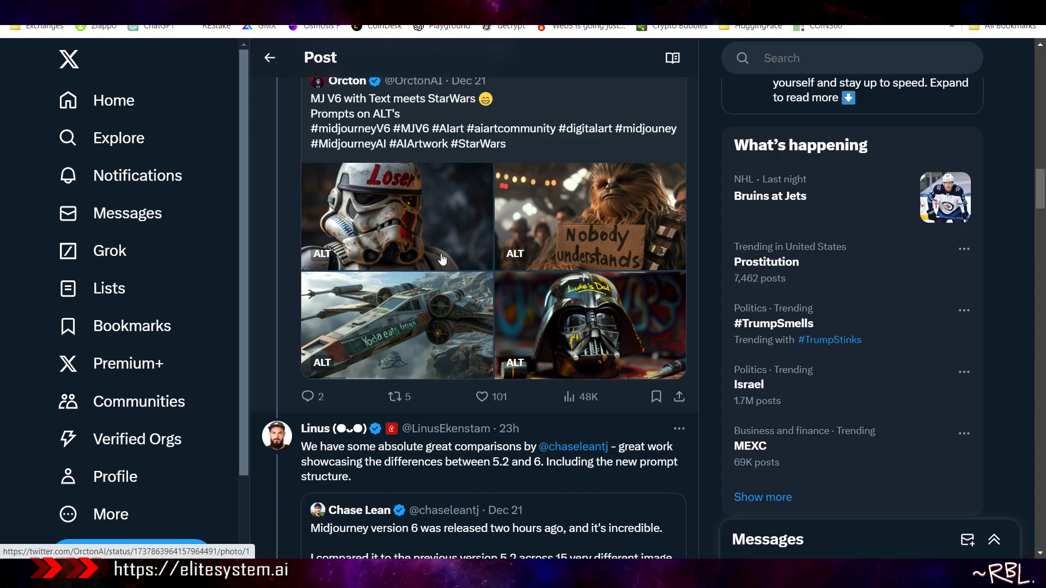
{"action": "scroll", "coordinate": [443, 259], "scroll_direction": "down", "scroll_amount": 10}
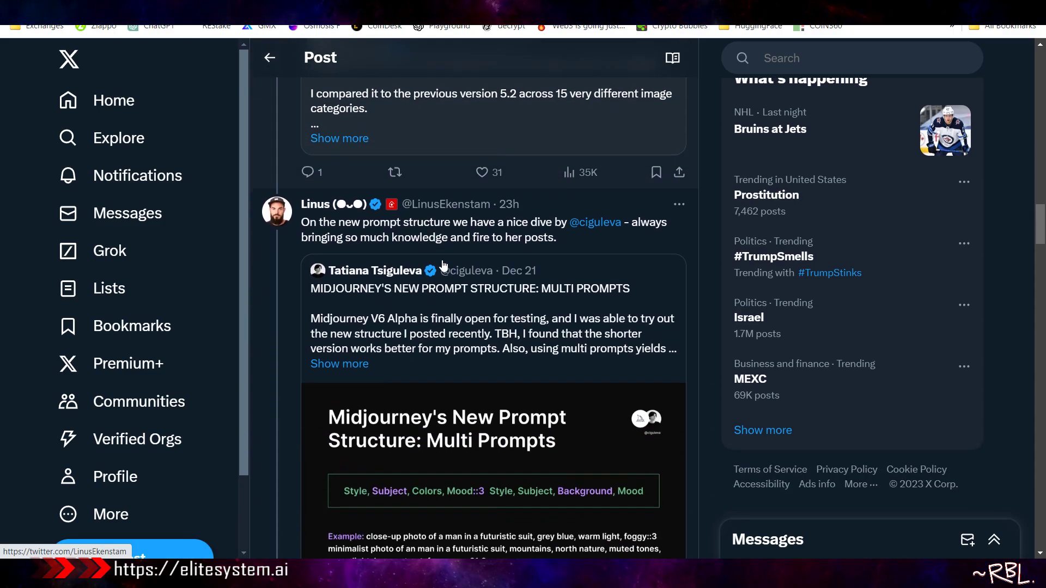
{"action": "scroll", "coordinate": [443, 266], "scroll_direction": "down", "scroll_amount": 5}
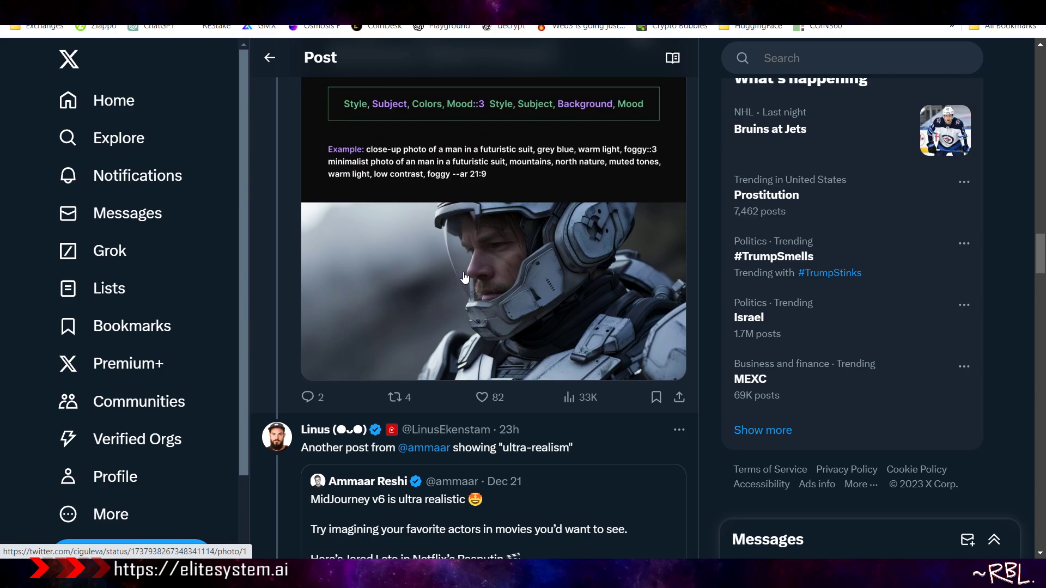
{"action": "scroll", "coordinate": [468, 273], "scroll_direction": "down", "scroll_amount": 7}
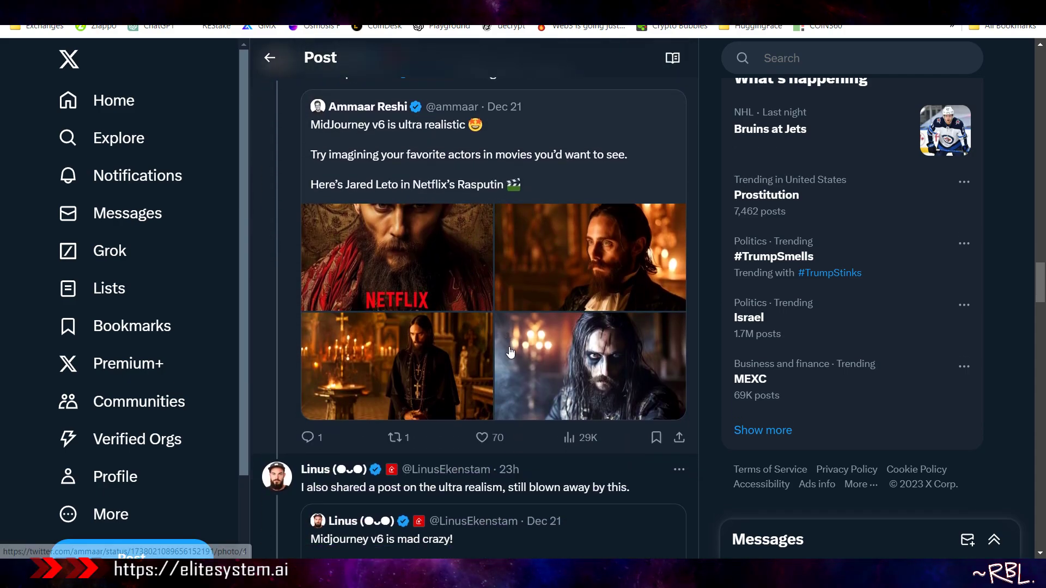
{"action": "scroll", "coordinate": [469, 268], "scroll_direction": "up", "scroll_amount": 2}
{"action": "scroll", "coordinate": [436, 332], "scroll_direction": "down", "scroll_amount": 2}
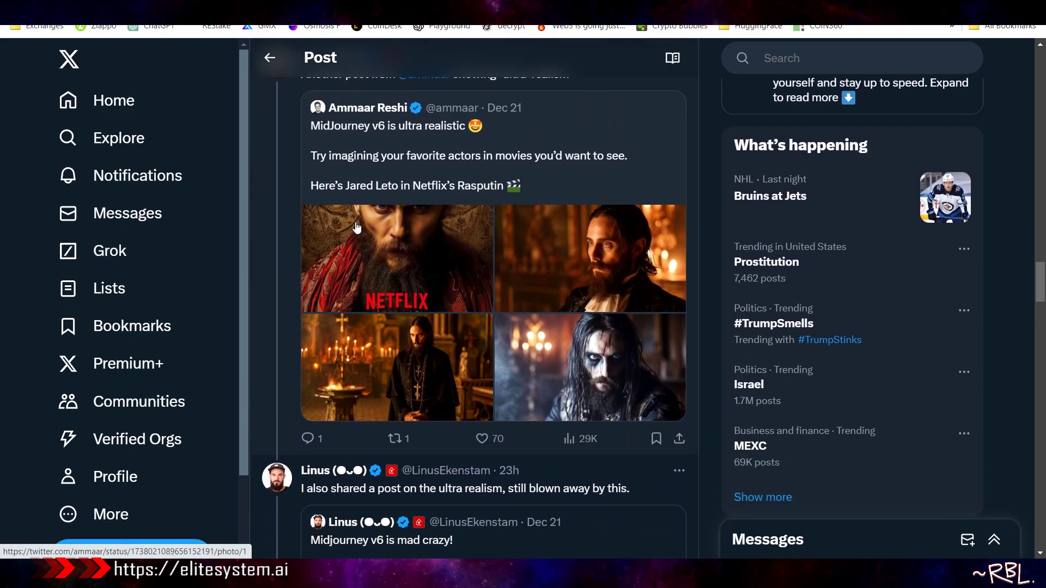
{"action": "scroll", "coordinate": [510, 283], "scroll_direction": "down", "scroll_amount": 8}
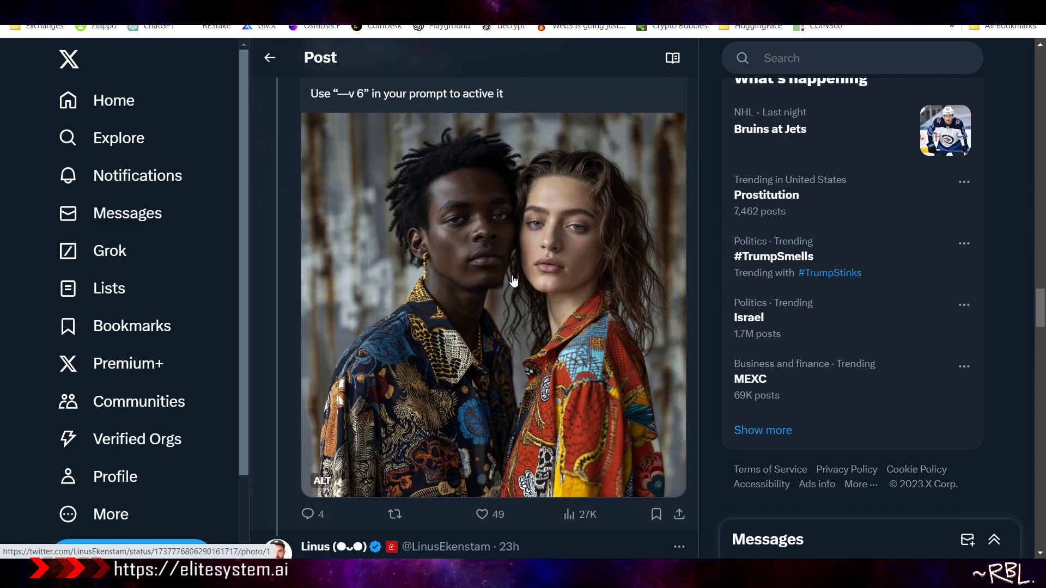
{"action": "scroll", "coordinate": [512, 285], "scroll_direction": "up", "scroll_amount": 5}
{"action": "scroll", "coordinate": [507, 295], "scroll_direction": "up", "scroll_amount": 1}
{"action": "scroll", "coordinate": [491, 381], "scroll_direction": "up", "scroll_amount": 20}
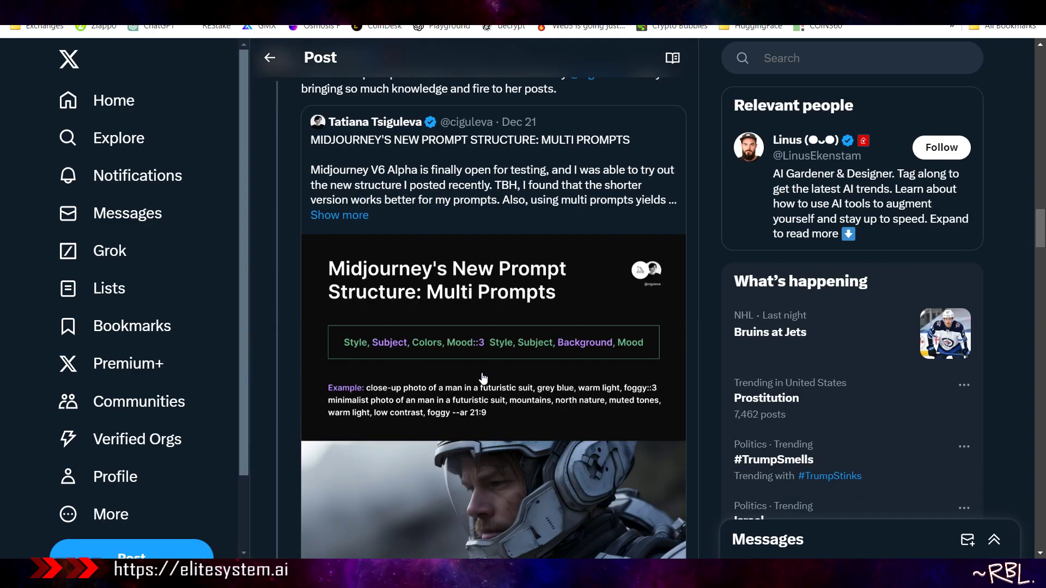
{"action": "scroll", "coordinate": [482, 379], "scroll_direction": "up", "scroll_amount": 6}
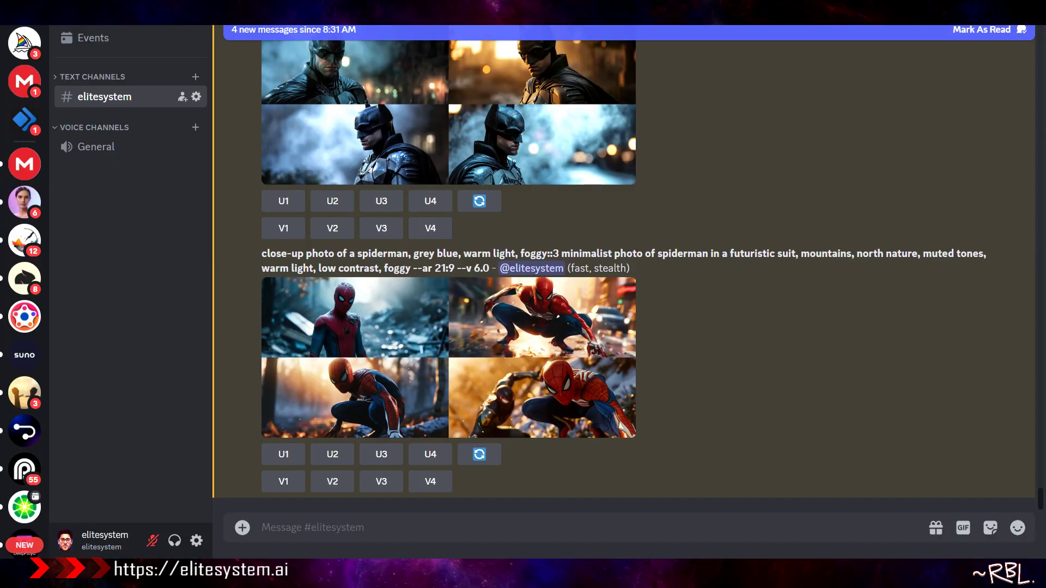
Enlarge and review the two Batman result grids one after another.
{"action": "scroll", "coordinate": [497, 341], "scroll_direction": "up", "scroll_amount": 5}
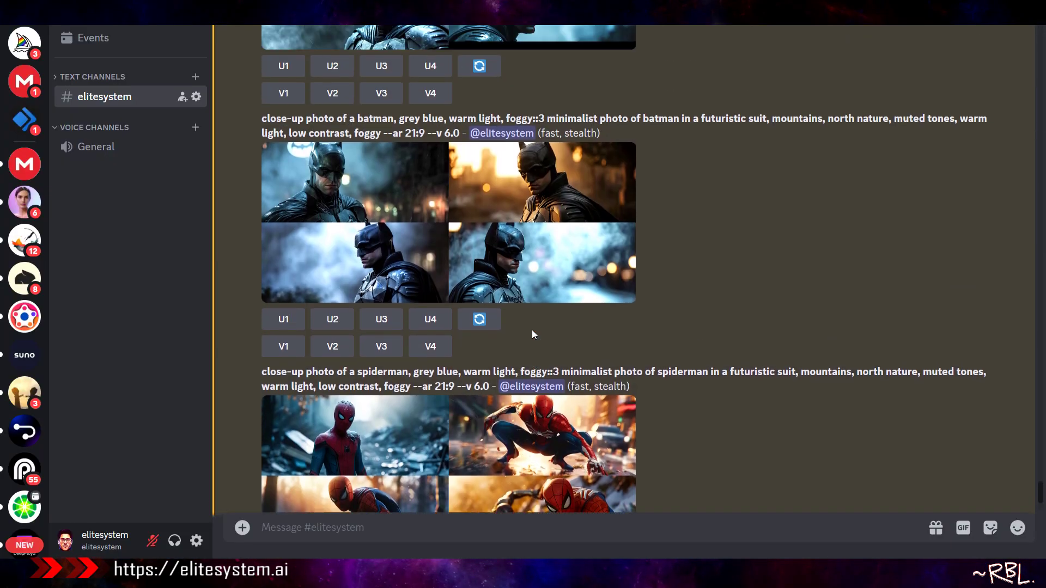
{"action": "scroll", "coordinate": [497, 340], "scroll_direction": "up", "scroll_amount": 6}
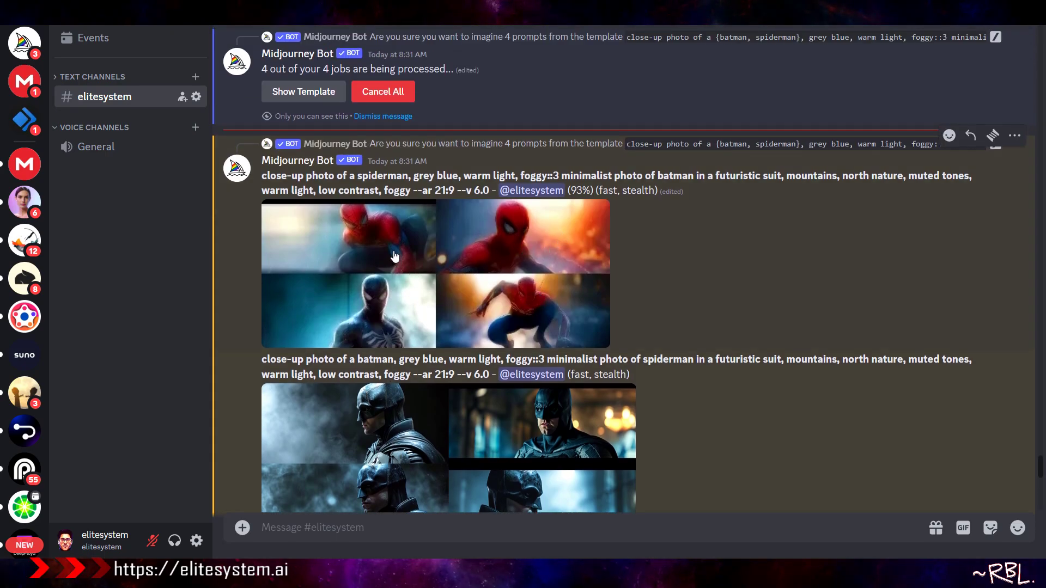
{"action": "scroll", "coordinate": [454, 268], "scroll_direction": "down", "scroll_amount": 3}
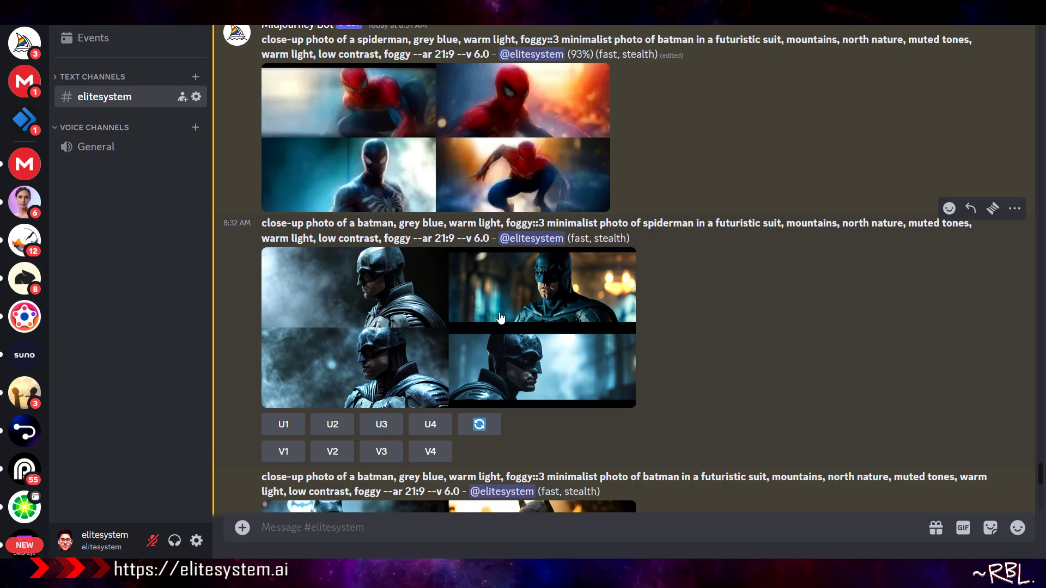
{"action": "scroll", "coordinate": [500, 317], "scroll_direction": "up", "scroll_amount": 15}
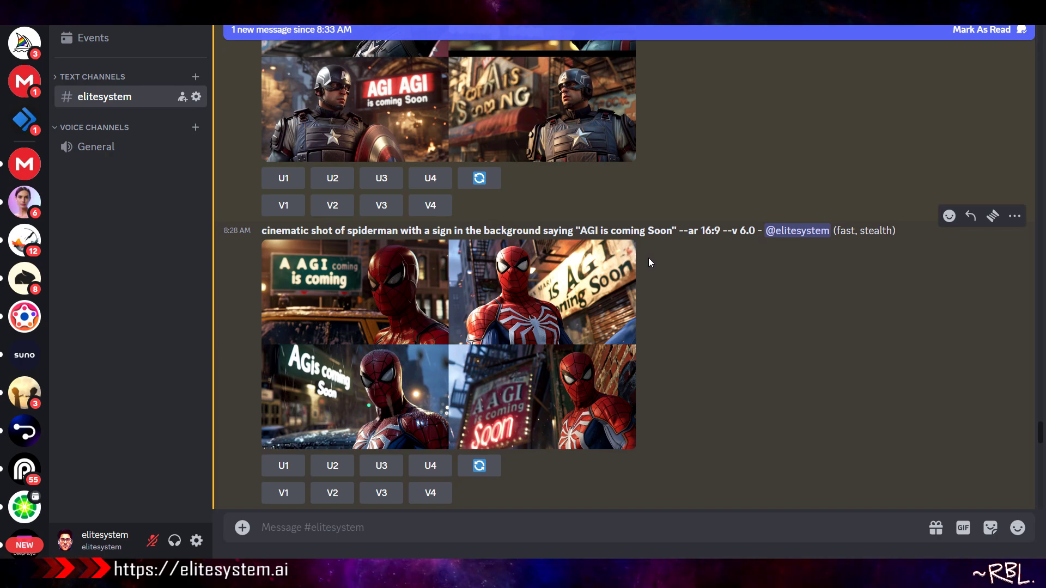
{"action": "scroll", "coordinate": [577, 288], "scroll_direction": "down", "scroll_amount": 12}
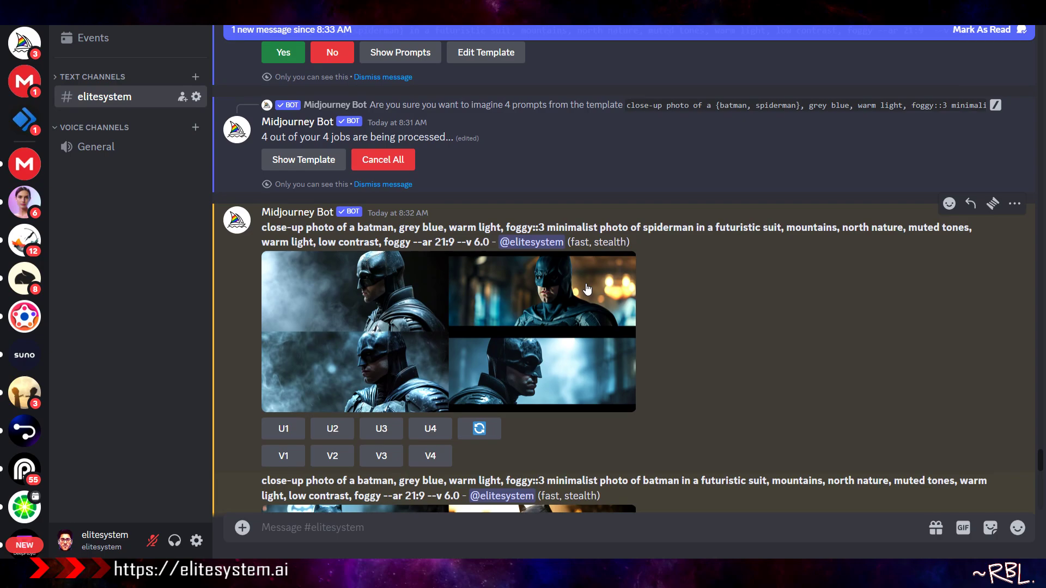
{"action": "left_click", "coordinate": [472, 327]}
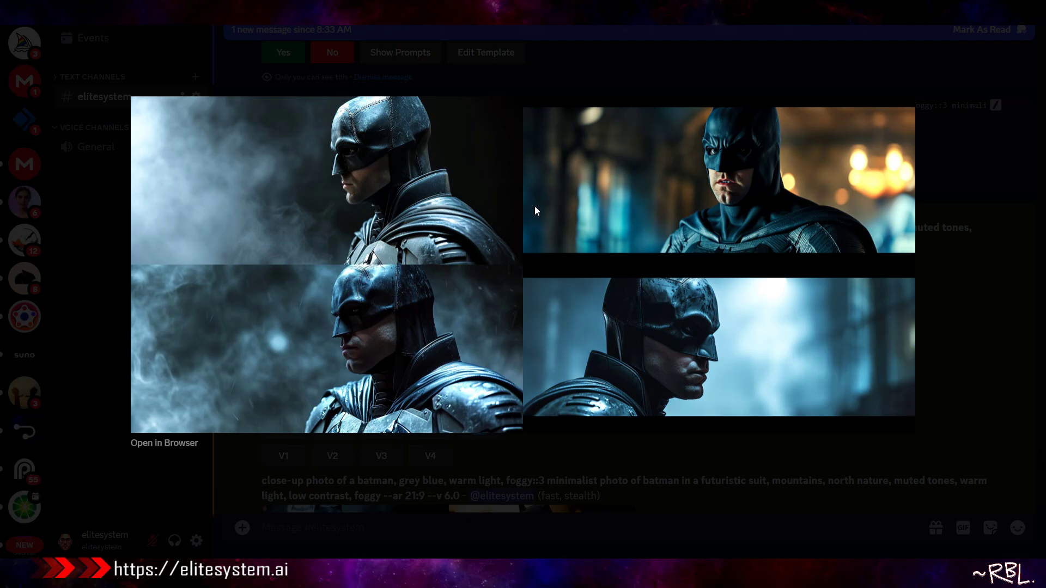
{"action": "left_click", "coordinate": [646, 472]}
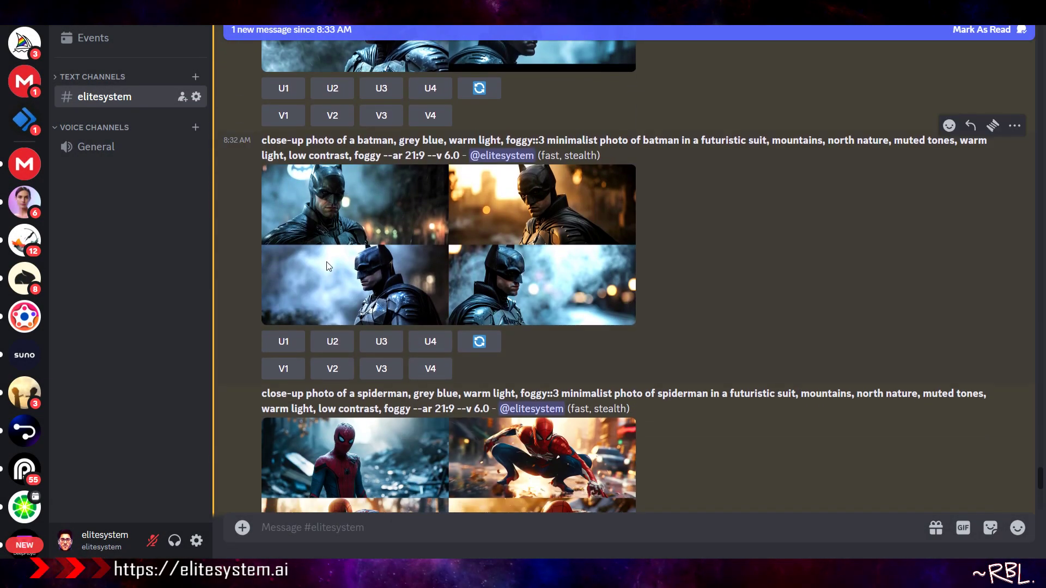
{"action": "left_click", "coordinate": [395, 327]}
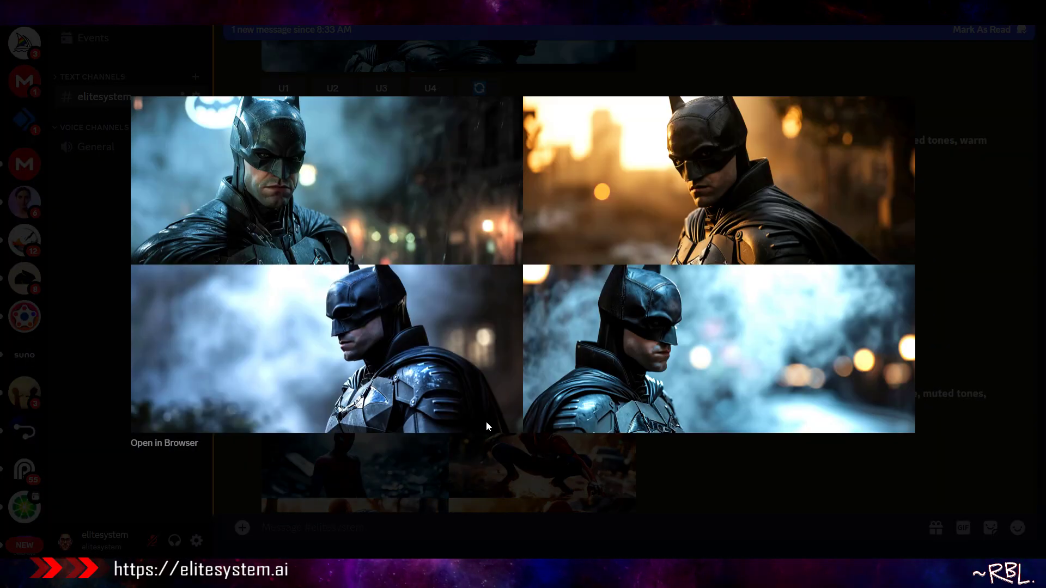
{"action": "left_click", "coordinate": [688, 473]}
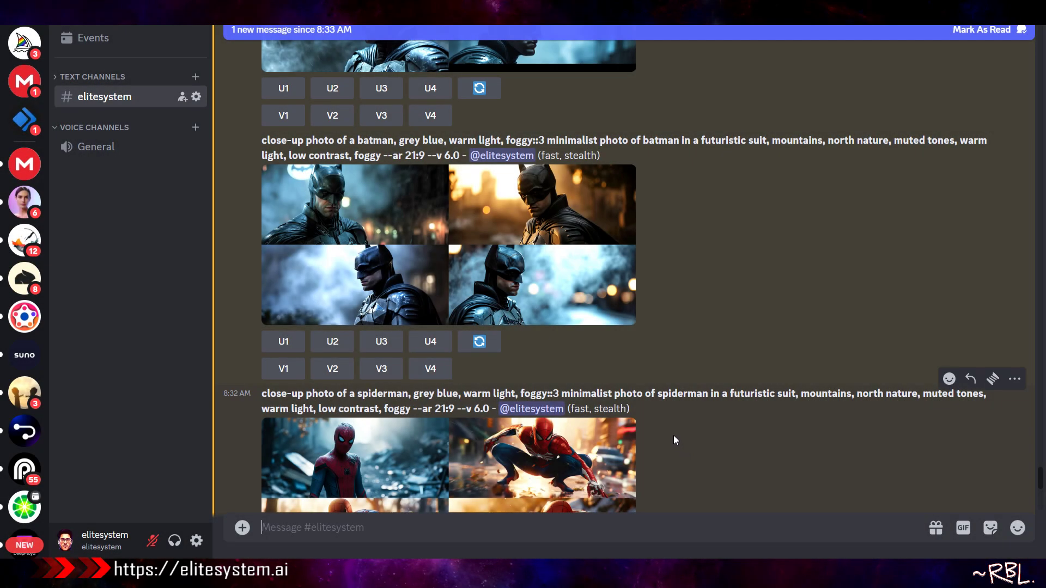
Review the Spider-Man grids, then enlarge the newest 8:33 AM Spider-Man/Batman grid.
{"action": "scroll", "coordinate": [610, 380], "scroll_direction": "down", "scroll_amount": 1}
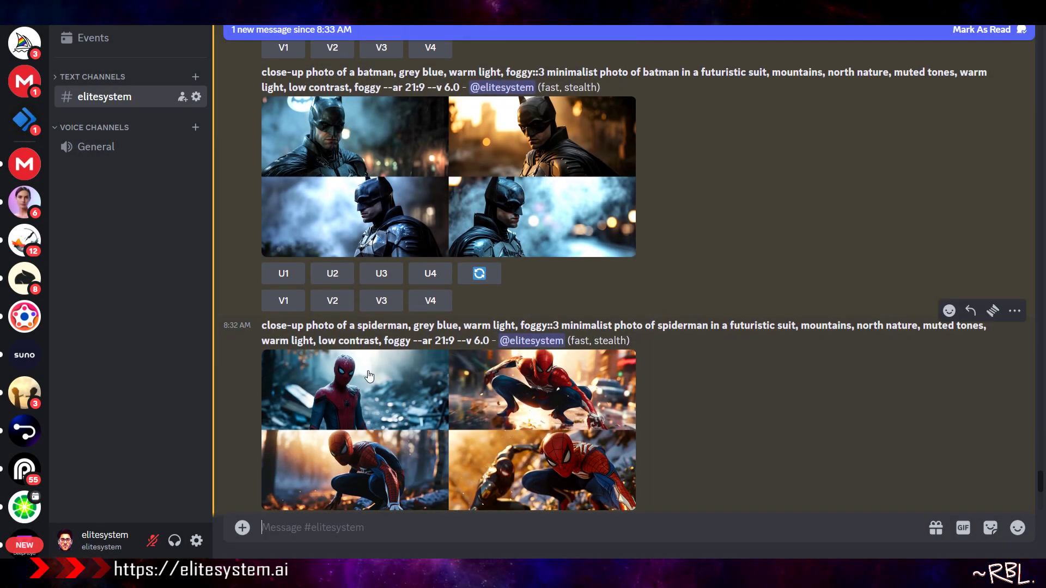
{"action": "left_click", "coordinate": [369, 376]}
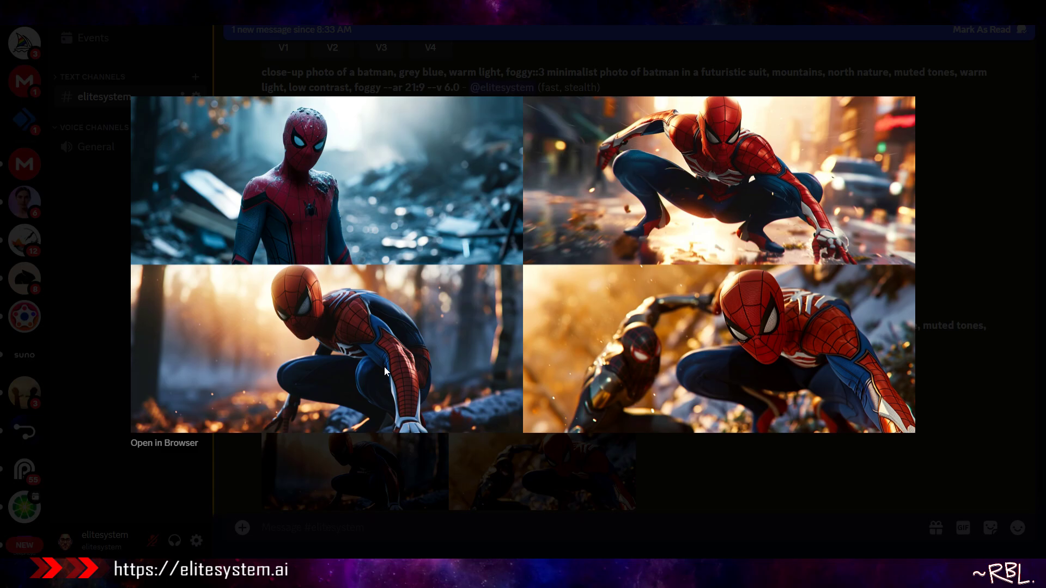
{"action": "left_click", "coordinate": [727, 488]}
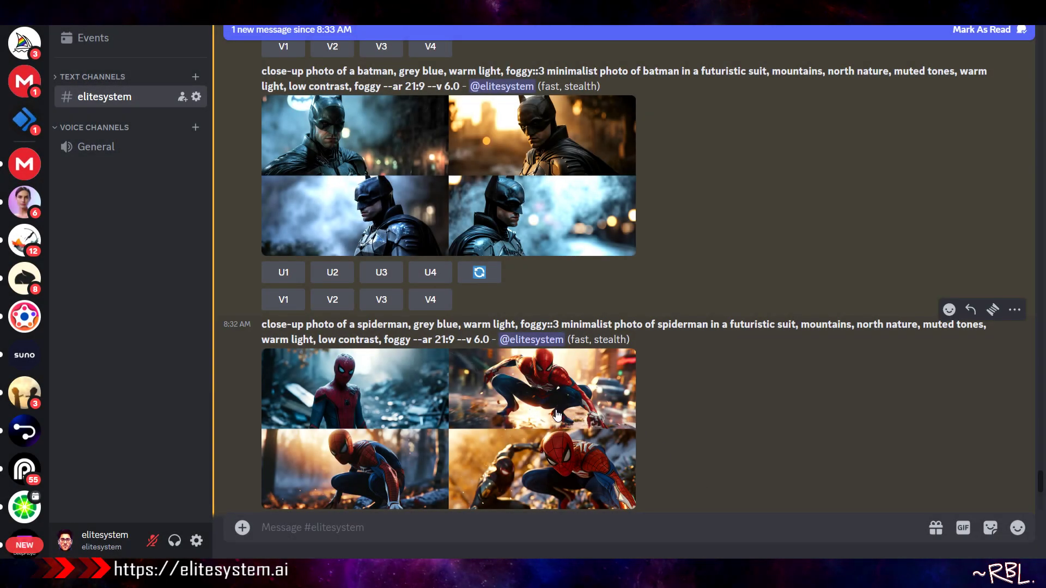
{"action": "scroll", "coordinate": [556, 414], "scroll_direction": "down", "scroll_amount": 3}
{"action": "scroll", "coordinate": [581, 393], "scroll_direction": "down", "scroll_amount": 2}
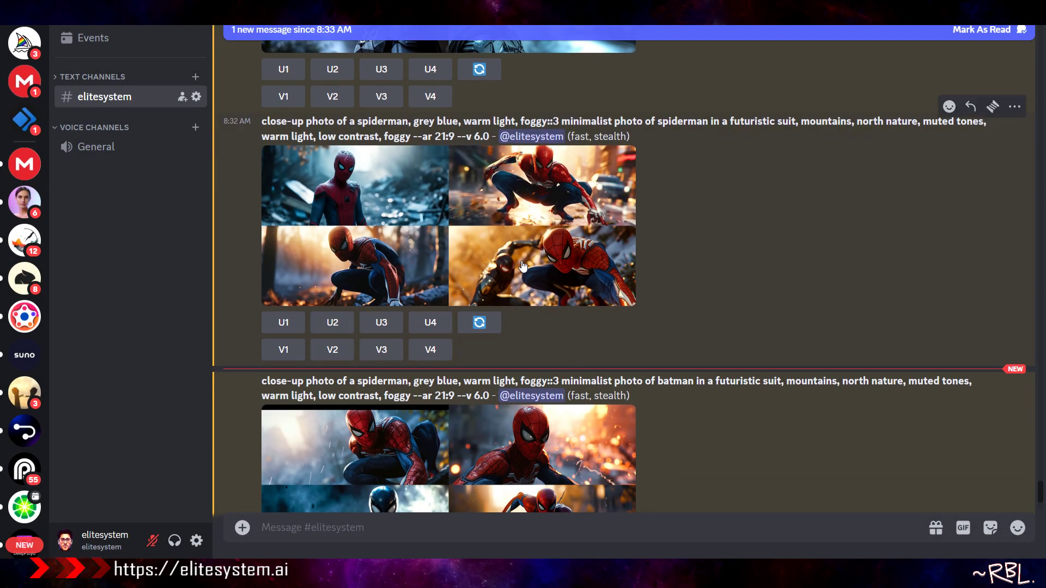
{"action": "left_click", "coordinate": [521, 261]}
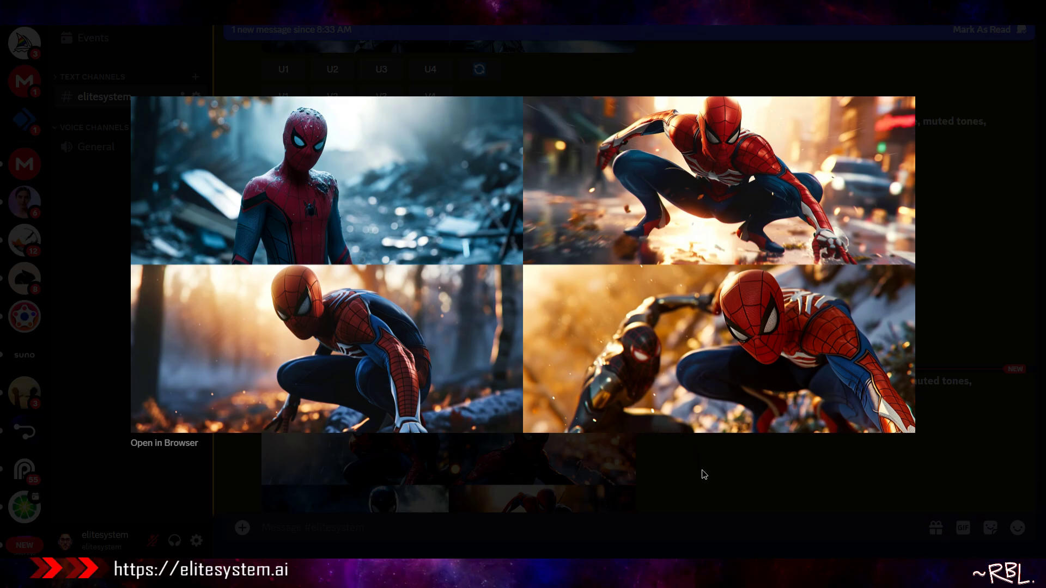
{"action": "left_click", "coordinate": [705, 474]}
{"action": "scroll", "coordinate": [653, 405], "scroll_direction": "down", "scroll_amount": 3}
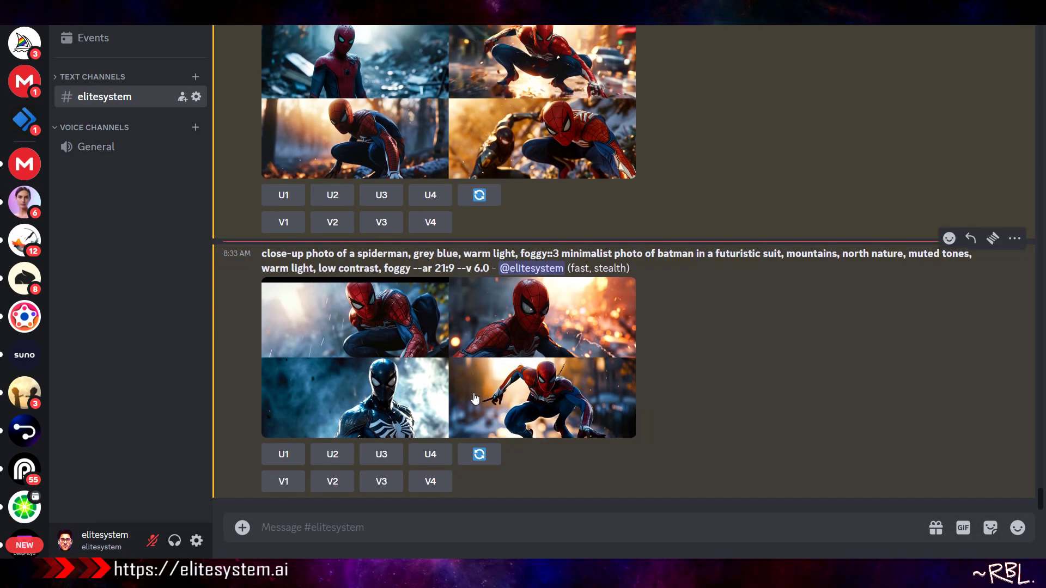
{"action": "left_click", "coordinate": [371, 400]}
Re-inspect the 8:33 AM grid, then scroll up to the bot's 4/4 jobs processing notice.
{"action": "left_click", "coordinate": [638, 458]}
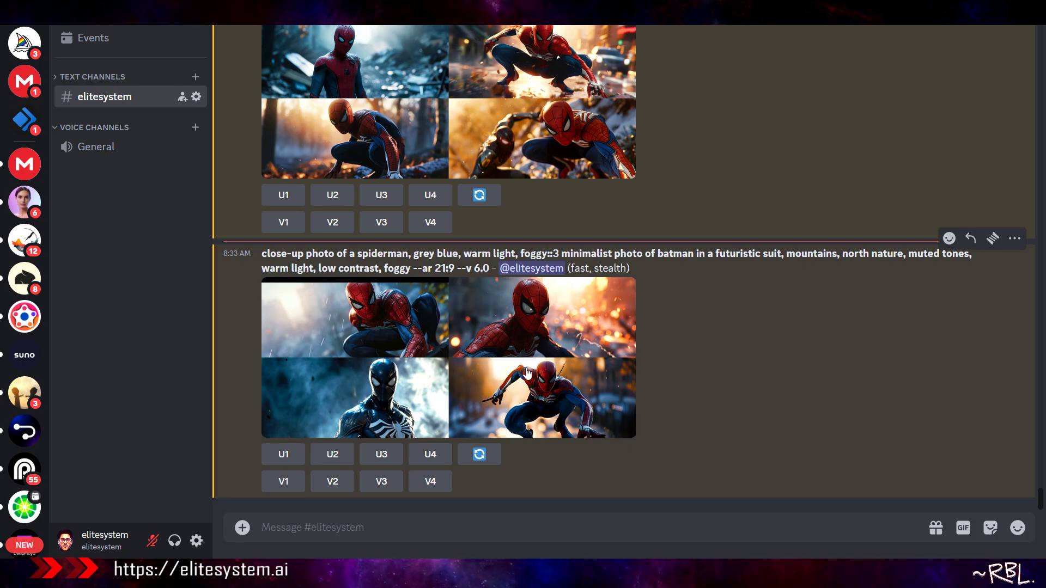
{"action": "left_click", "coordinate": [397, 330]}
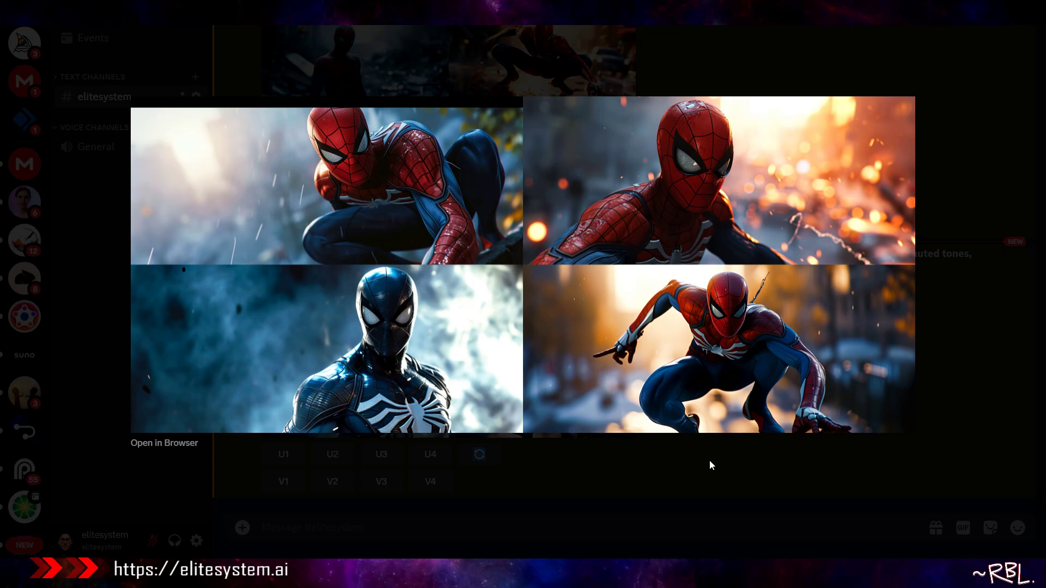
{"action": "left_click", "coordinate": [700, 472]}
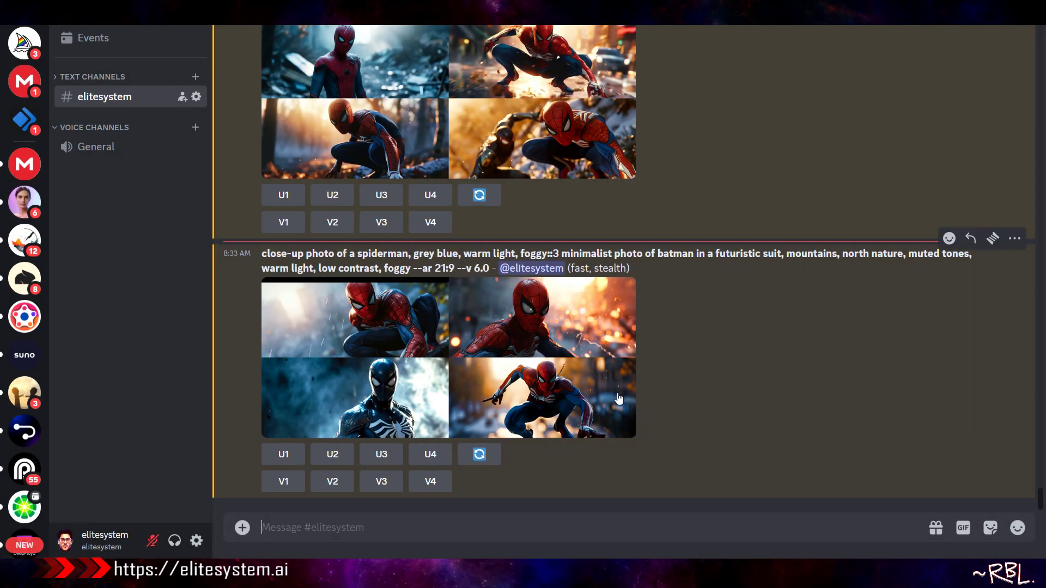
{"action": "scroll", "coordinate": [618, 384], "scroll_direction": "up", "scroll_amount": 2}
{"action": "scroll", "coordinate": [616, 388], "scroll_direction": "up", "scroll_amount": 2}
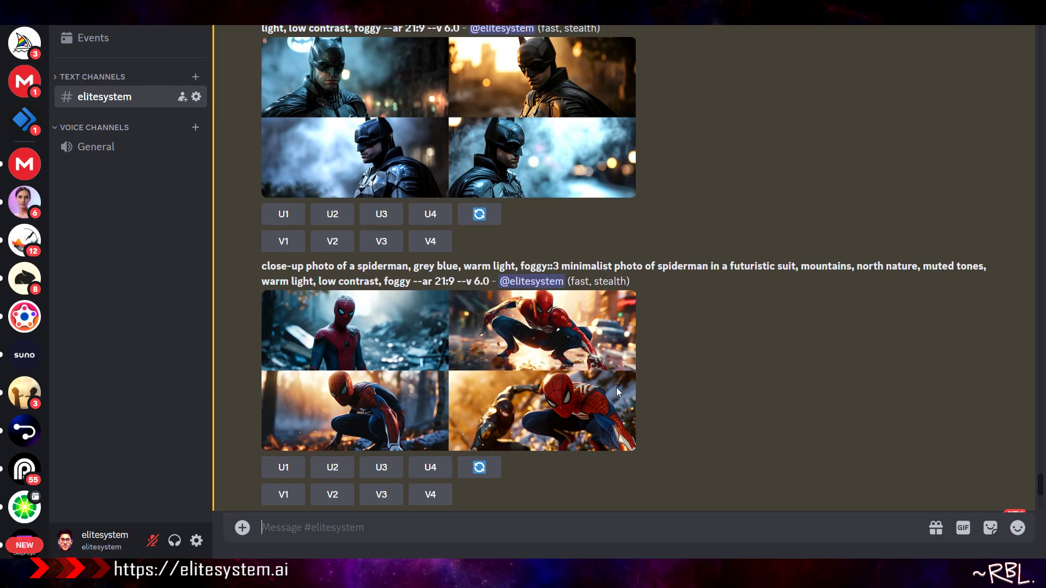
{"action": "scroll", "coordinate": [411, 329], "scroll_direction": "up", "scroll_amount": 3}
{"action": "scroll", "coordinate": [410, 329], "scroll_direction": "up", "scroll_amount": 3}
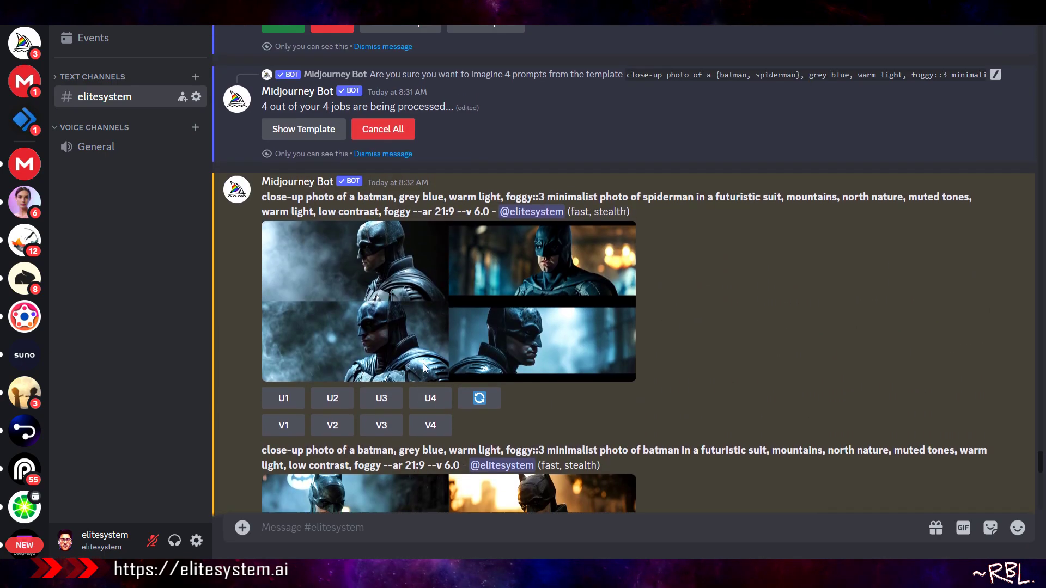
{"action": "scroll", "coordinate": [424, 367], "scroll_direction": "down", "scroll_amount": 10}
{"action": "scroll", "coordinate": [412, 323], "scroll_direction": "up", "scroll_amount": 2}
Preview the 'AGI is coming Soon' Spider-Man grid, then scroll back down to the 8:33 AM grid.
{"action": "left_click", "coordinate": [359, 405]}
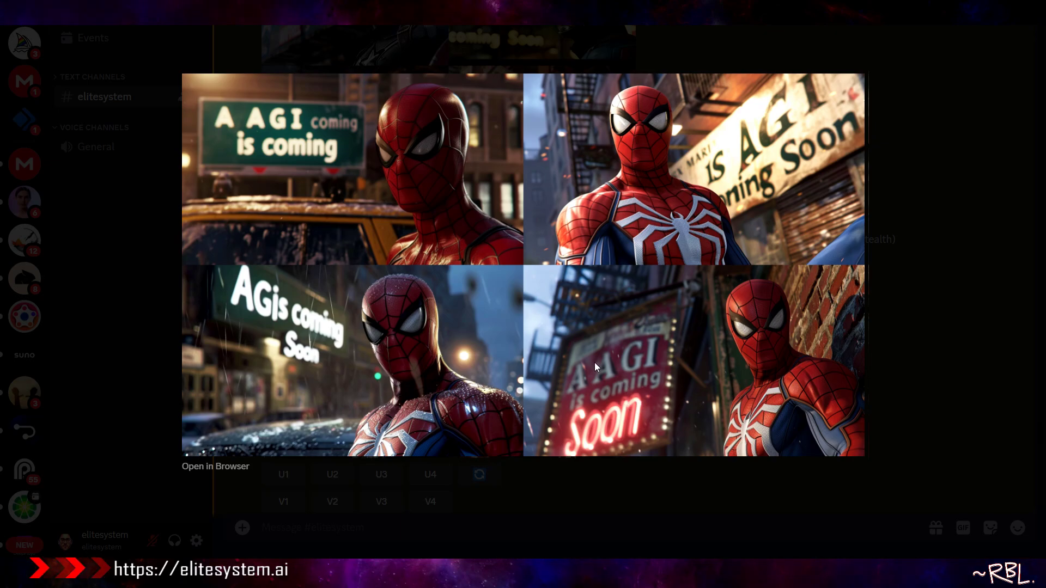
{"action": "left_click", "coordinate": [922, 260]}
{"action": "scroll", "coordinate": [452, 312], "scroll_direction": "up", "scroll_amount": 5}
{"action": "scroll", "coordinate": [461, 333], "scroll_direction": "up", "scroll_amount": 8}
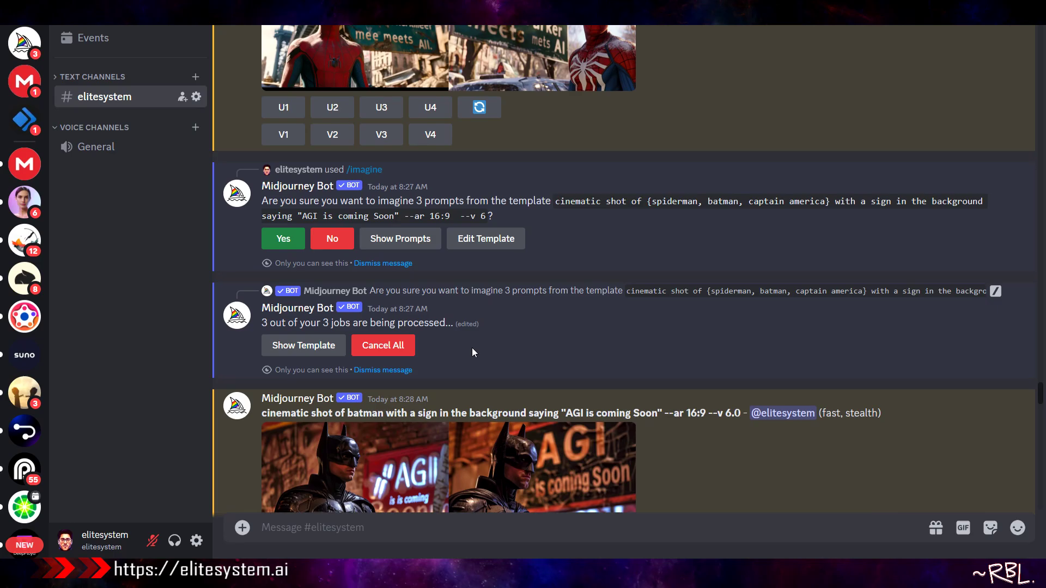
{"action": "scroll", "coordinate": [475, 355], "scroll_direction": "down", "scroll_amount": 6}
{"action": "scroll", "coordinate": [475, 356], "scroll_direction": "down", "scroll_amount": 20}
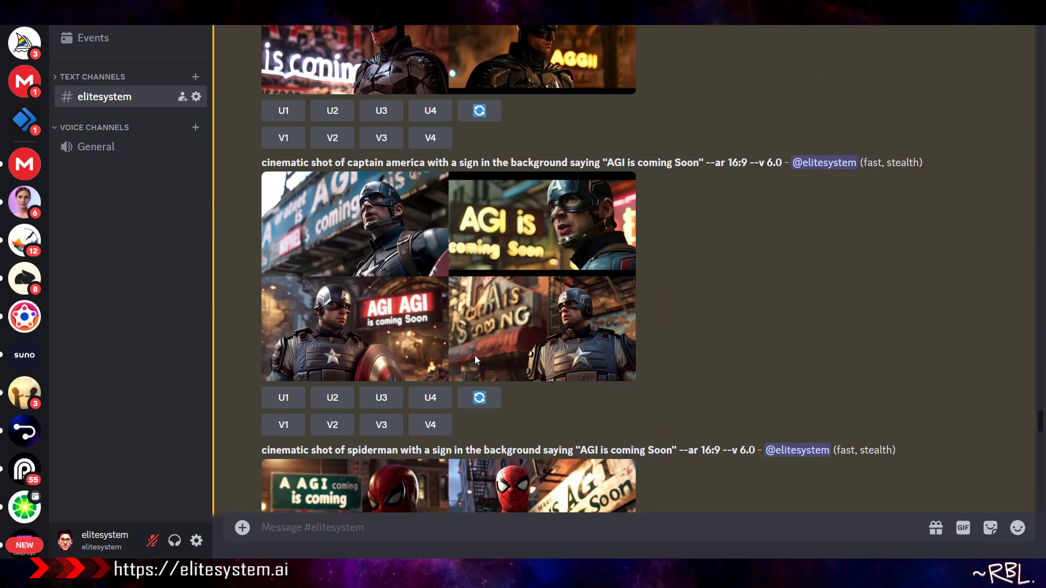
{"action": "scroll", "coordinate": [475, 360], "scroll_direction": "down", "scroll_amount": 1}
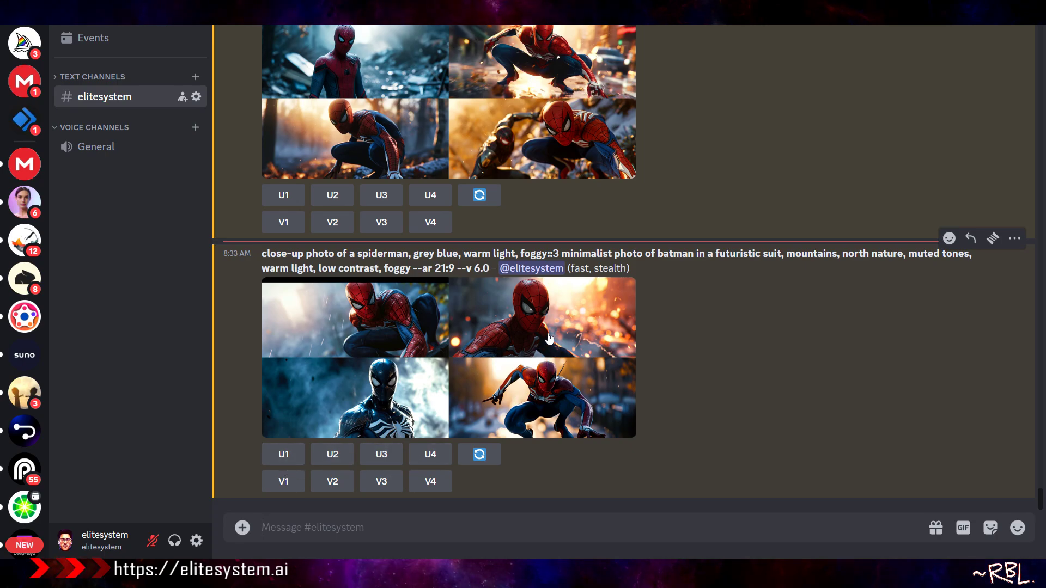
{"action": "scroll", "coordinate": [567, 352], "scroll_direction": "up", "scroll_amount": 5}
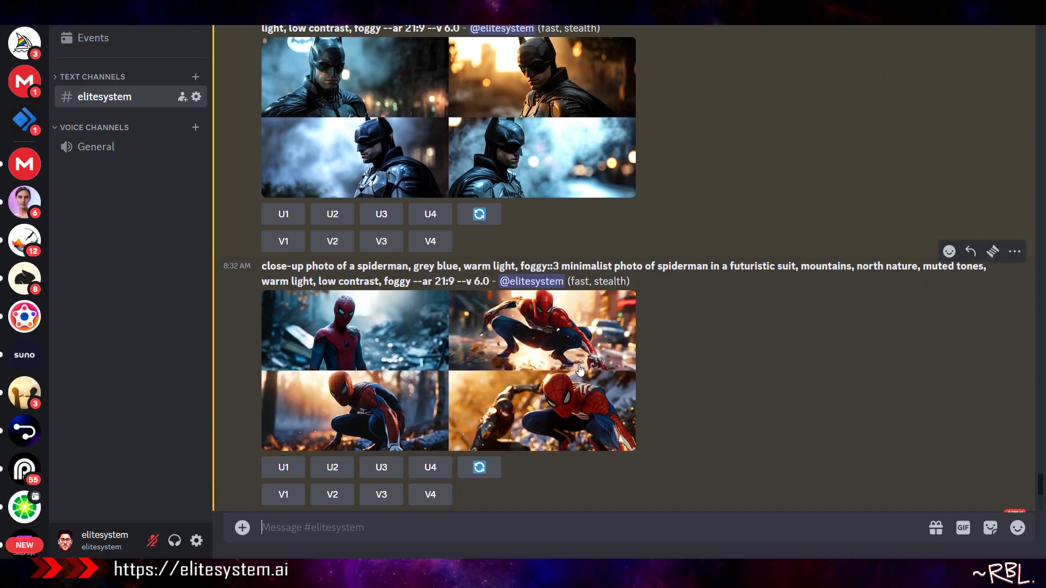
{"action": "scroll", "coordinate": [586, 384], "scroll_direction": "up", "scroll_amount": 4}
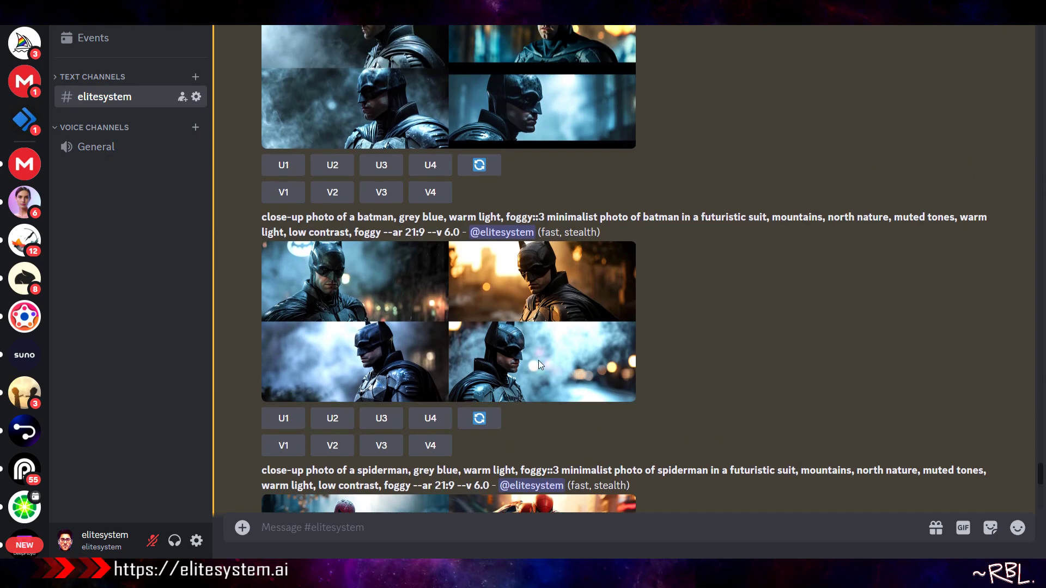
{"action": "scroll", "coordinate": [539, 361], "scroll_direction": "down", "scroll_amount": 4}
{"action": "scroll", "coordinate": [540, 365], "scroll_direction": "down", "scroll_amount": 5}
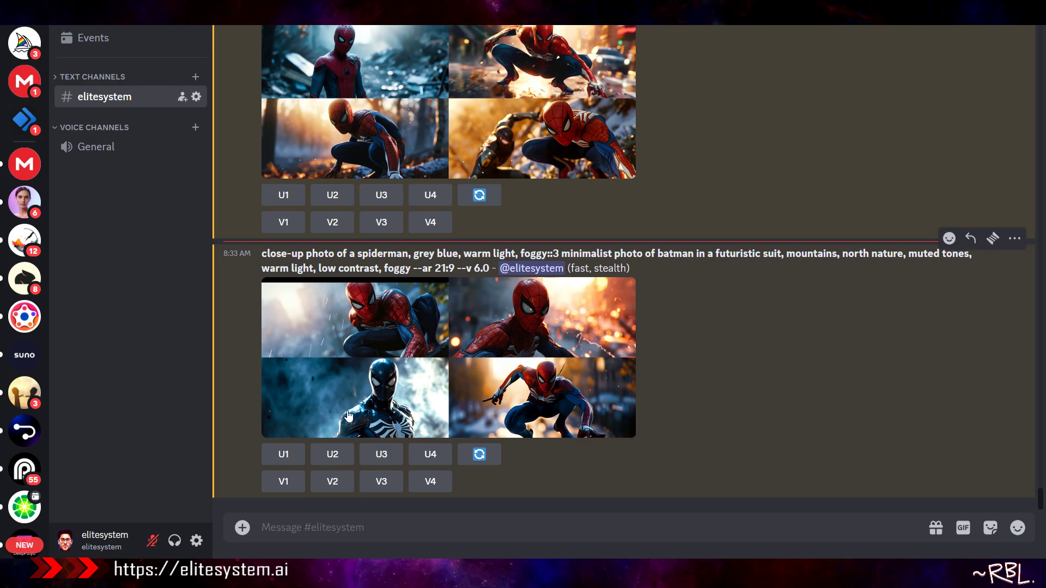
Request V3 strong variations of the black-suited Spider-Man and submit the Remix prompt.
{"action": "left_click", "coordinate": [376, 482]}
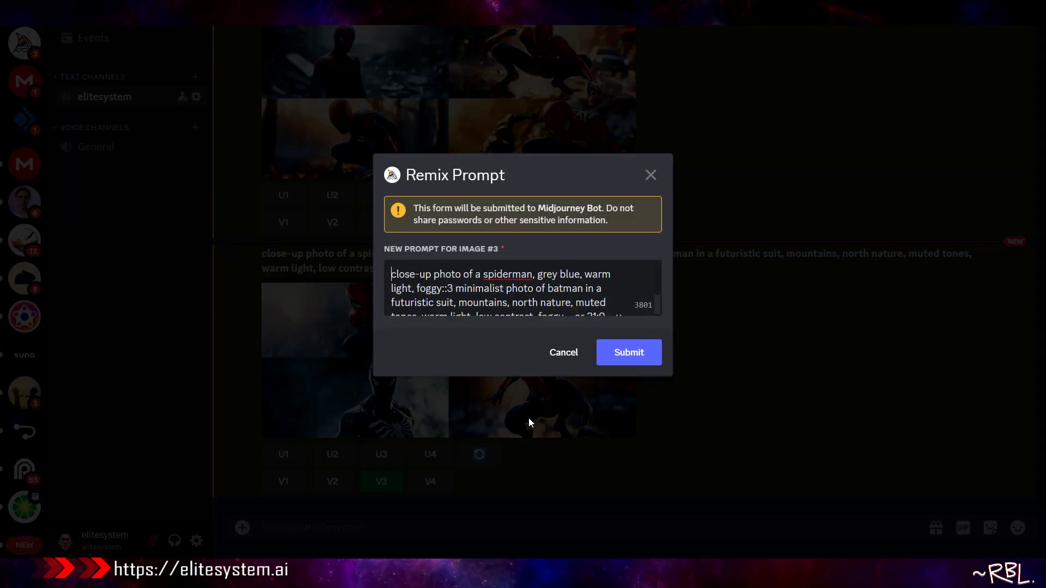
{"action": "left_click", "coordinate": [629, 352]}
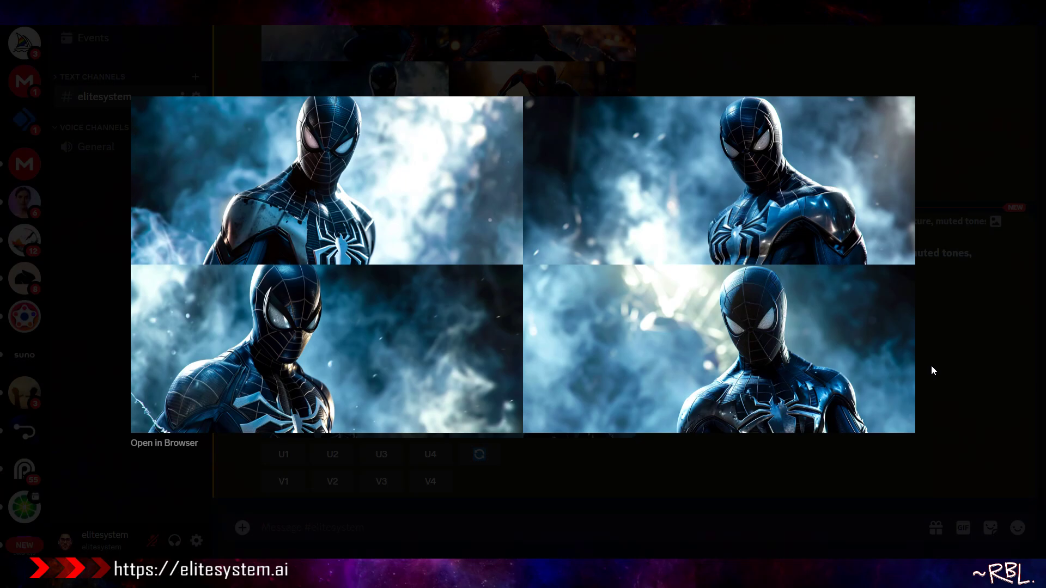
Preview the black-suit Spider-Man variations again, close it, and bring the Variations (Strong) message fully into view.
{"action": "left_click", "coordinate": [649, 474]}
{"action": "left_click", "coordinate": [431, 384]}
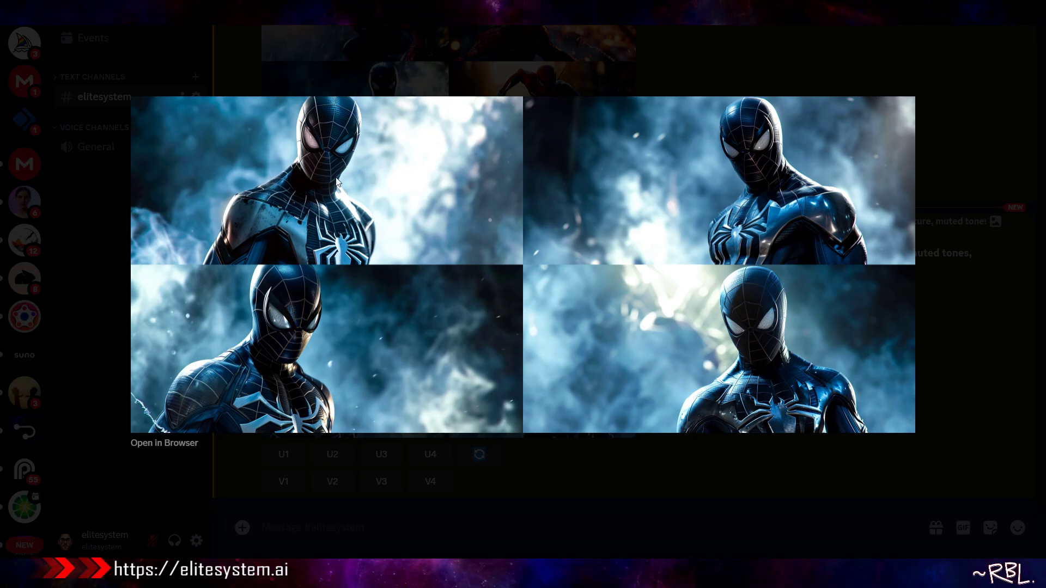
{"action": "left_click", "coordinate": [497, 469]}
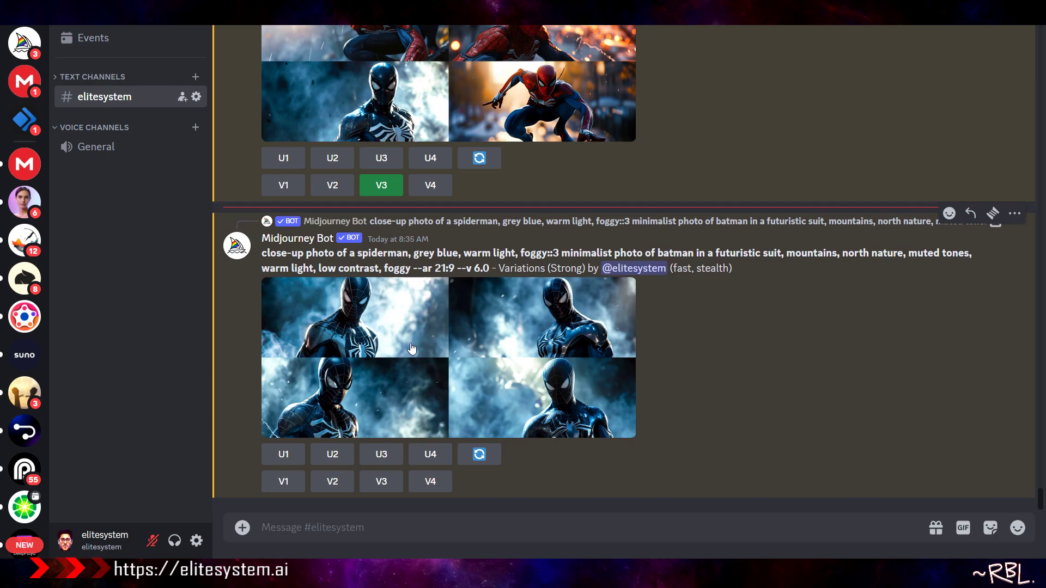
{"action": "left_click", "coordinate": [369, 321]}
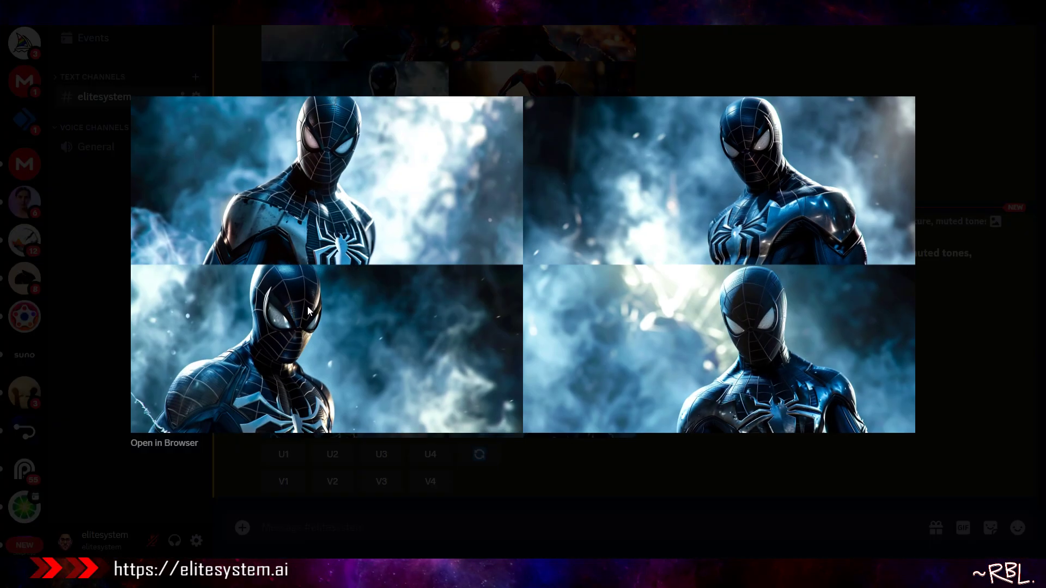
{"action": "left_click", "coordinate": [458, 492]}
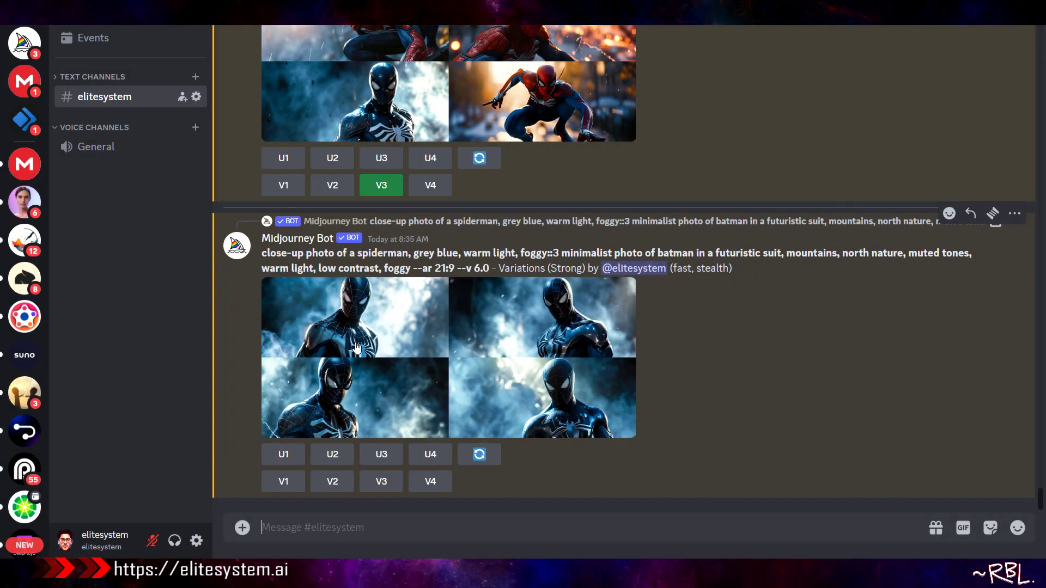
{"action": "scroll", "coordinate": [370, 330], "scroll_direction": "up", "scroll_amount": 2}
{"action": "scroll", "coordinate": [370, 329], "scroll_direction": "up", "scroll_amount": 1}
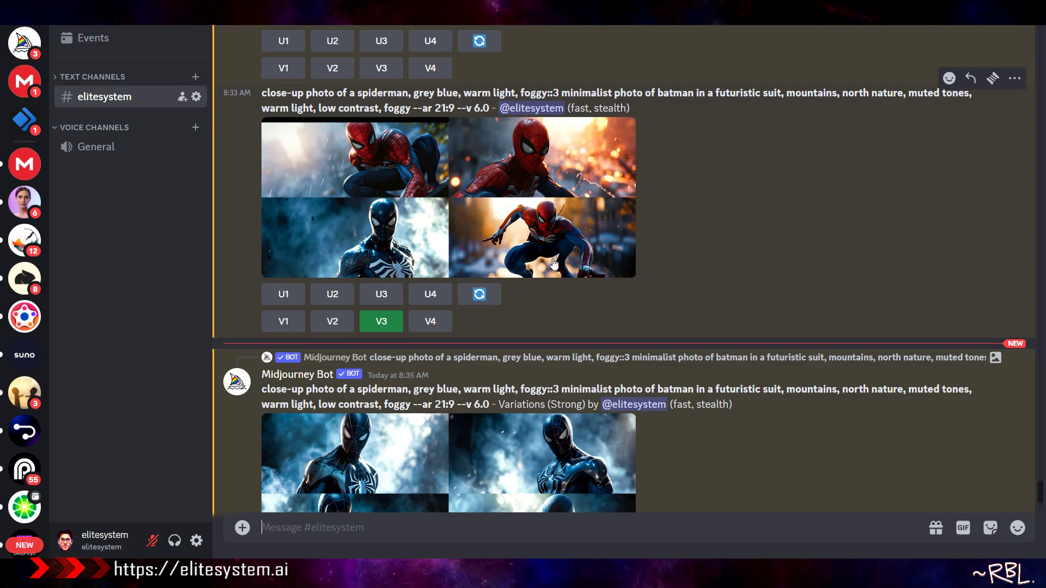
{"action": "scroll", "coordinate": [414, 466], "scroll_direction": "down", "scroll_amount": 3}
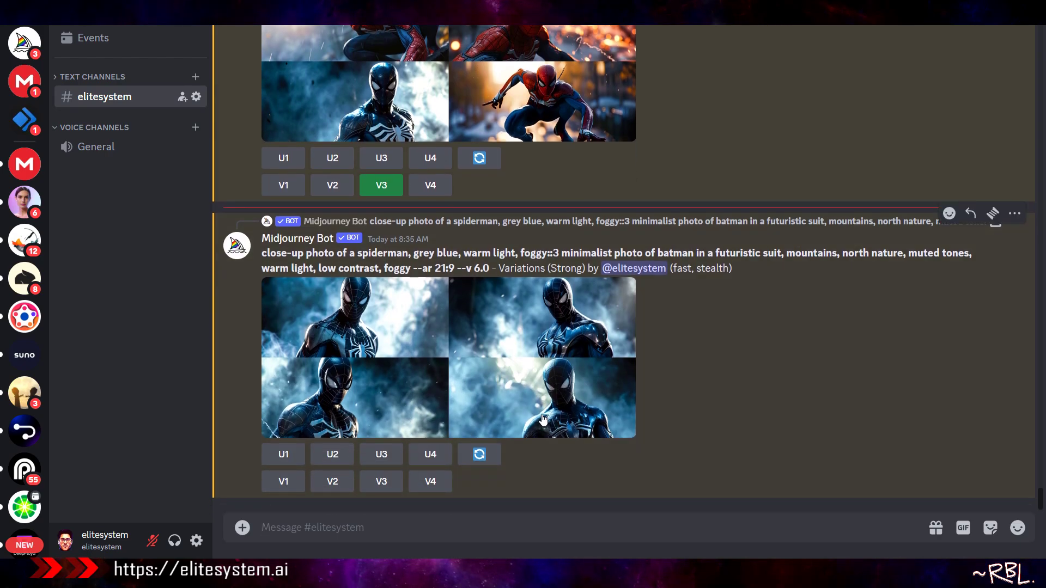